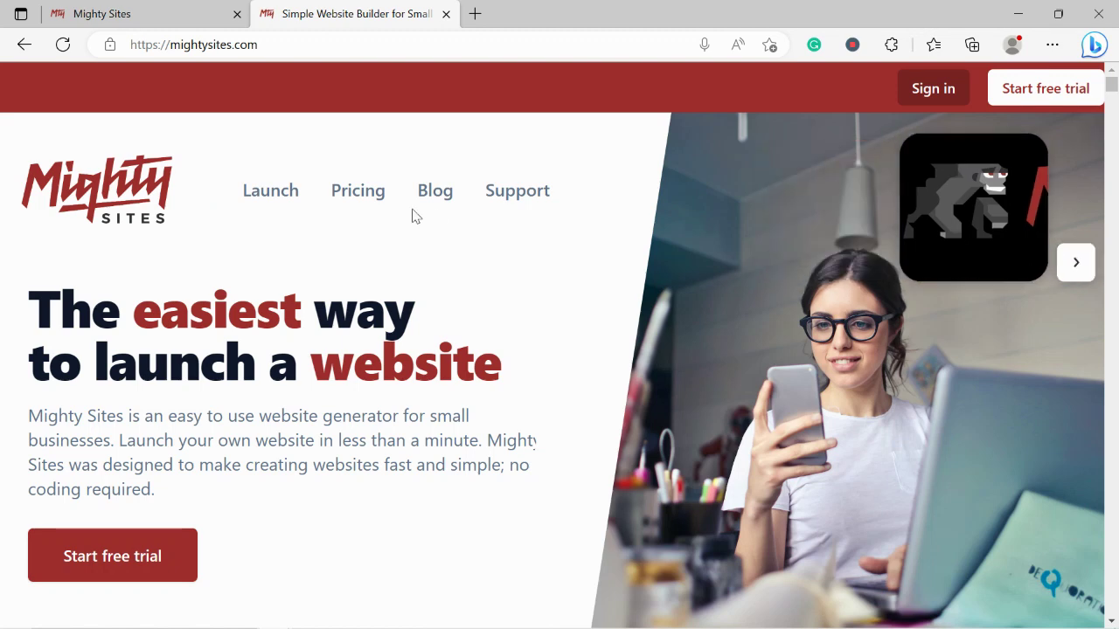
Scroll down the mightysites.com homepage and briefly highlight the one-page website heading
scroll(415, 216, down, 1)
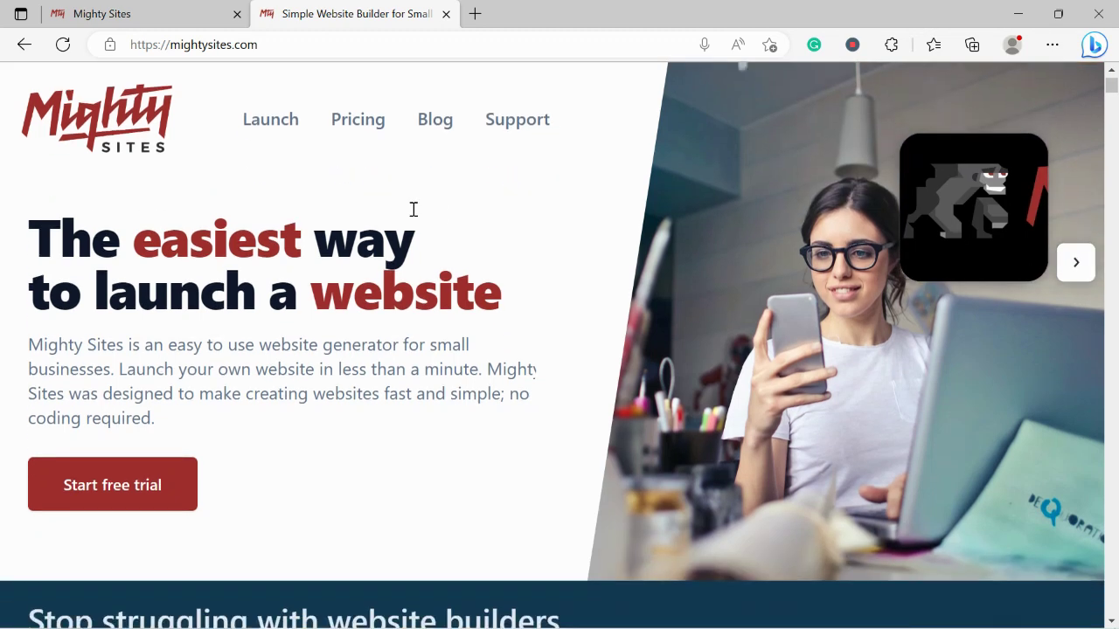
scroll(413, 210, down, 1)
scroll(414, 209, down, 5)
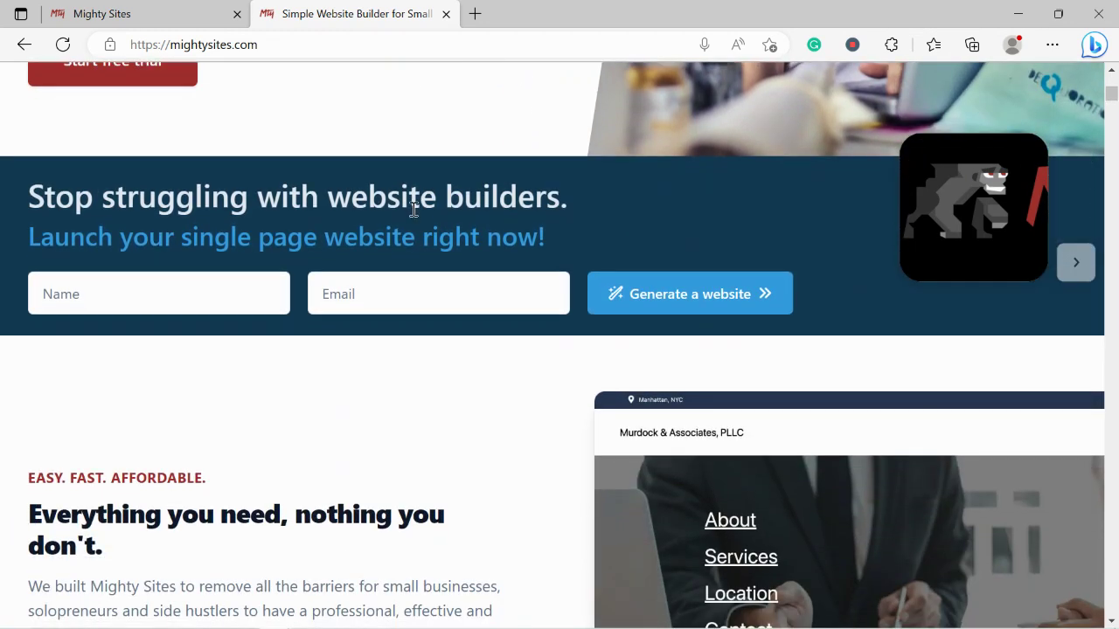
scroll(413, 210, down, 2)
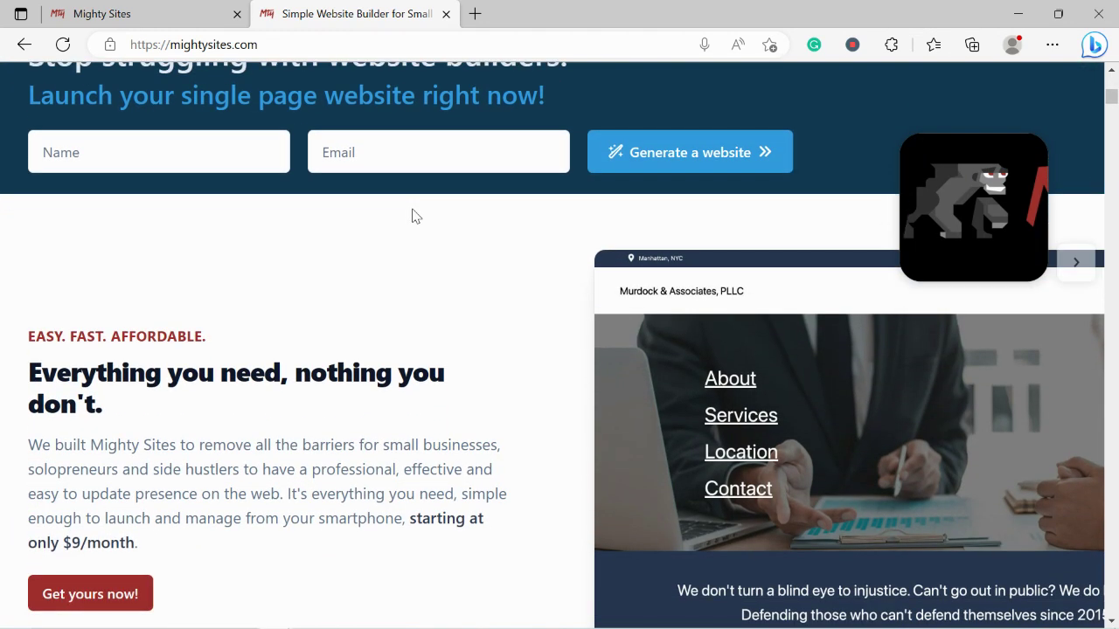
scroll(415, 216, down, 2)
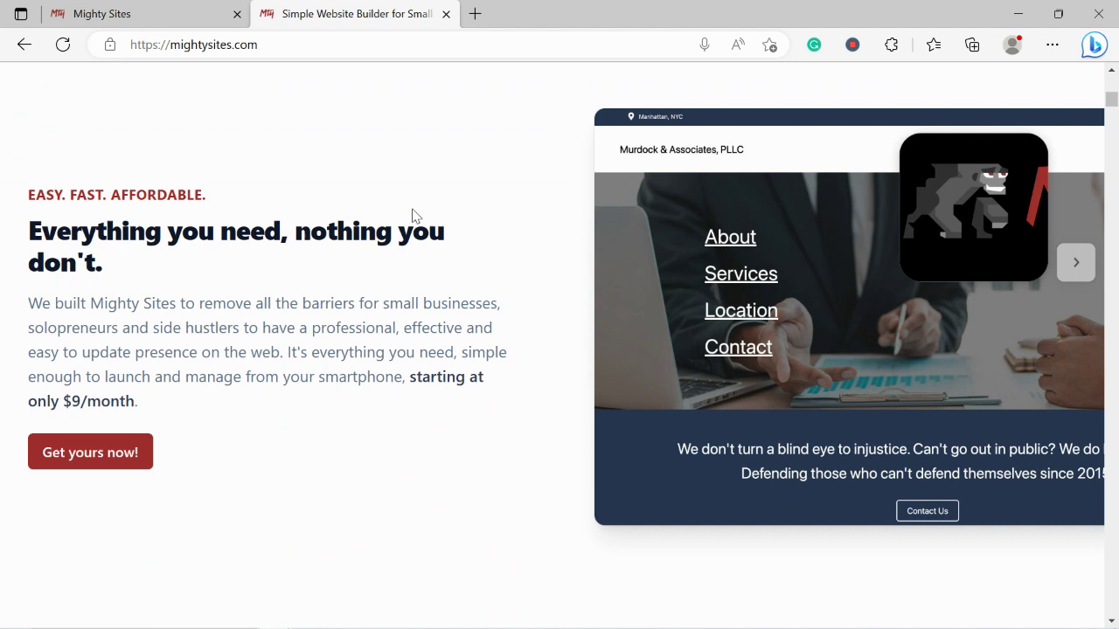
scroll(415, 216, down, 1)
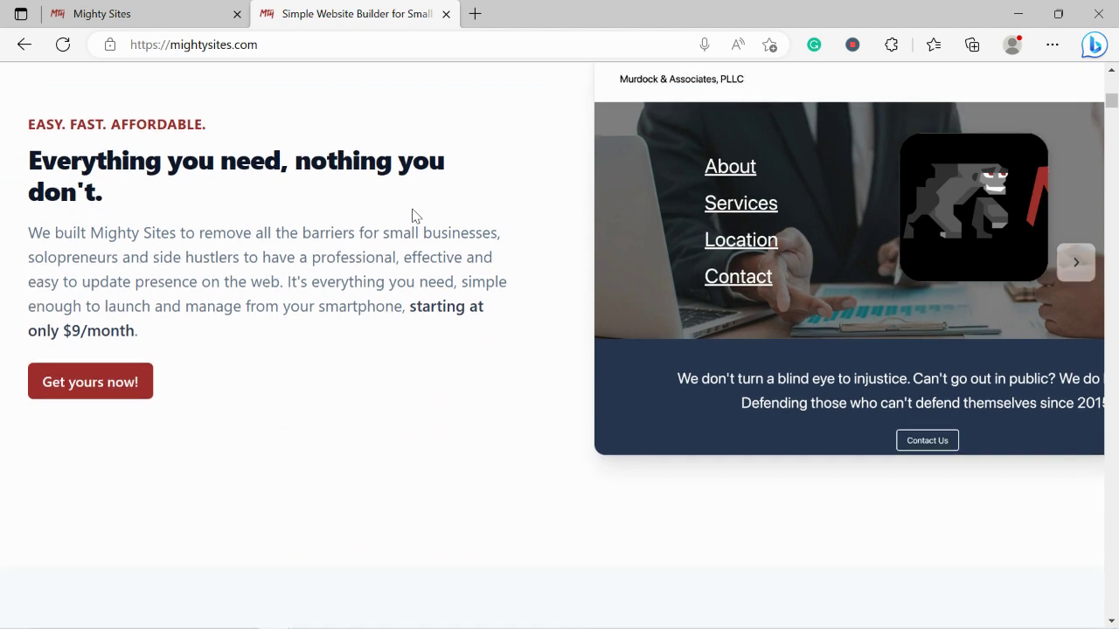
scroll(415, 216, down, 5)
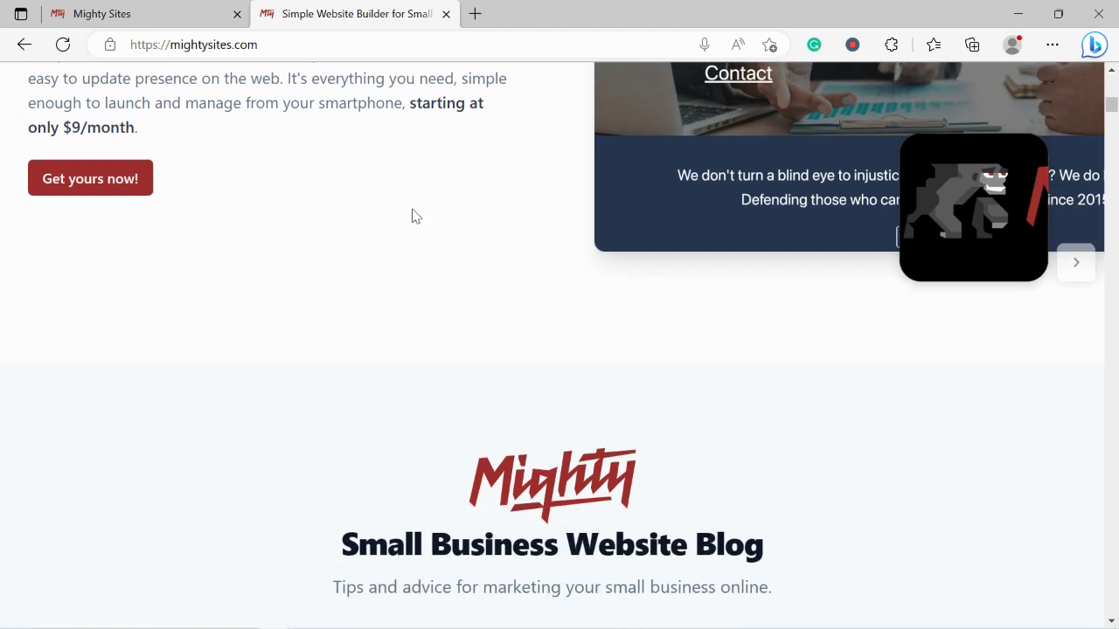
scroll(415, 215, down, 5)
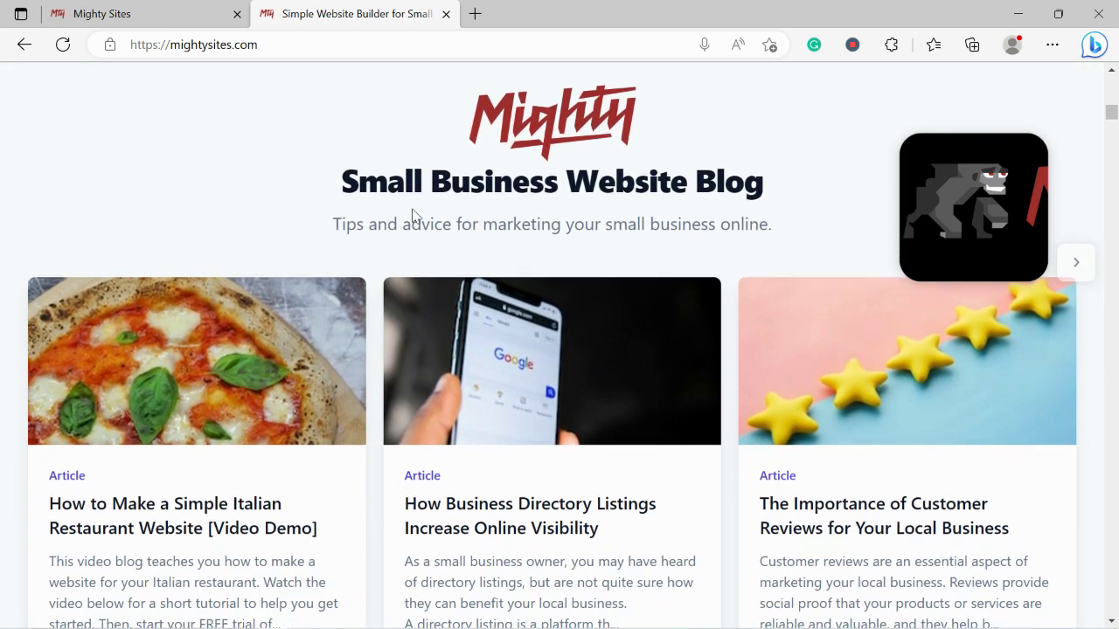
scroll(415, 215, down, 3)
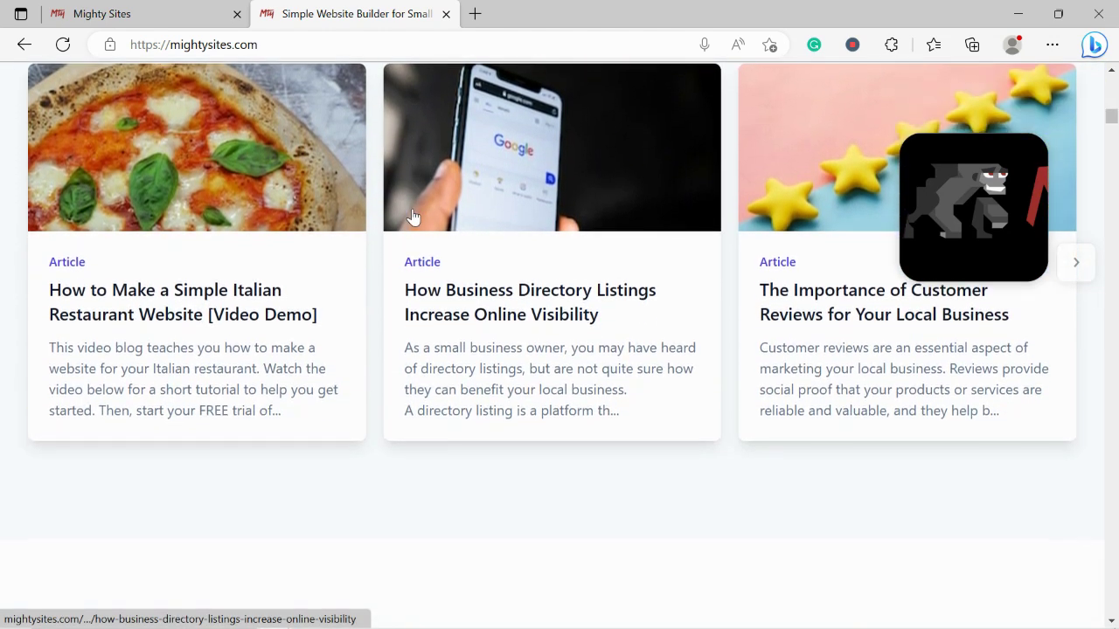
scroll(413, 216, down, 4)
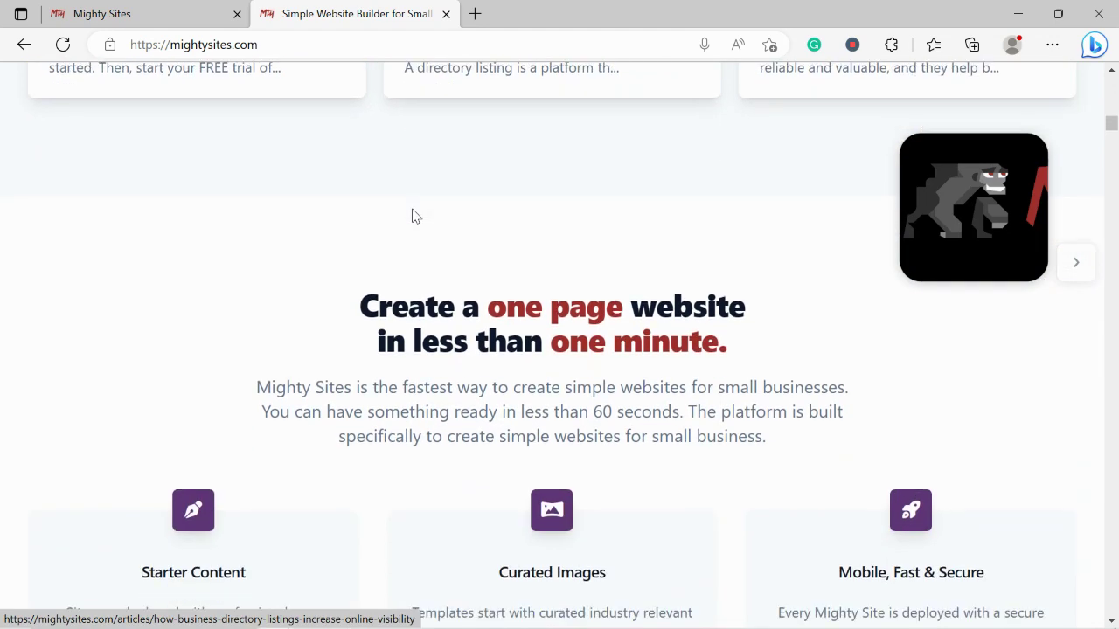
drag(354, 221, 761, 270)
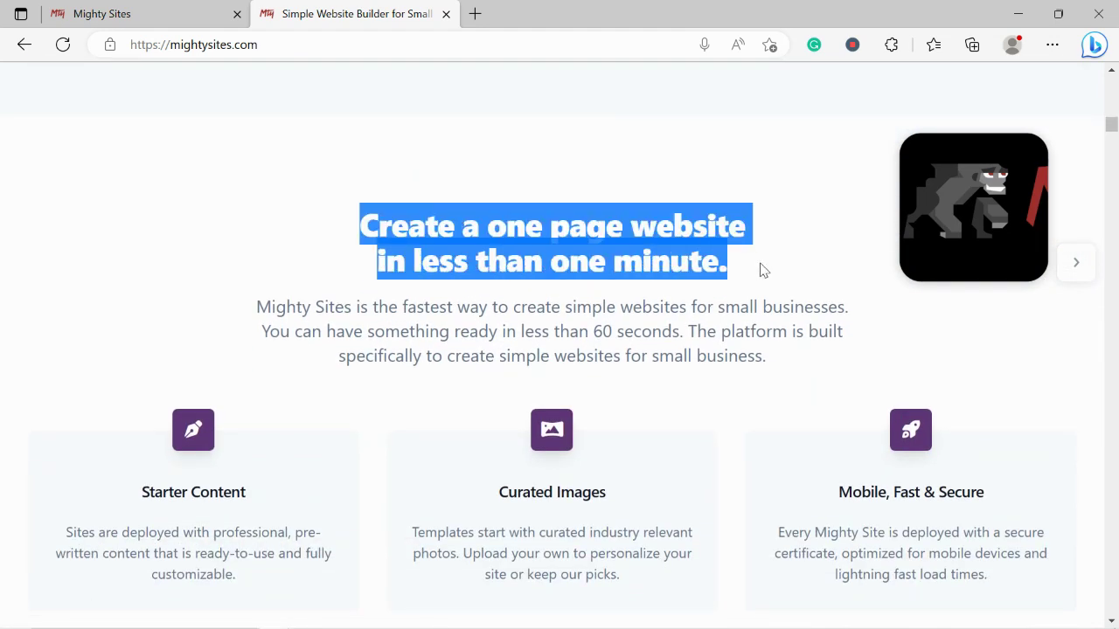
click(281, 291)
Highlight the Instant templates heading, then switch to the 'Let's build another site!' page
scroll(282, 291, down, 1)
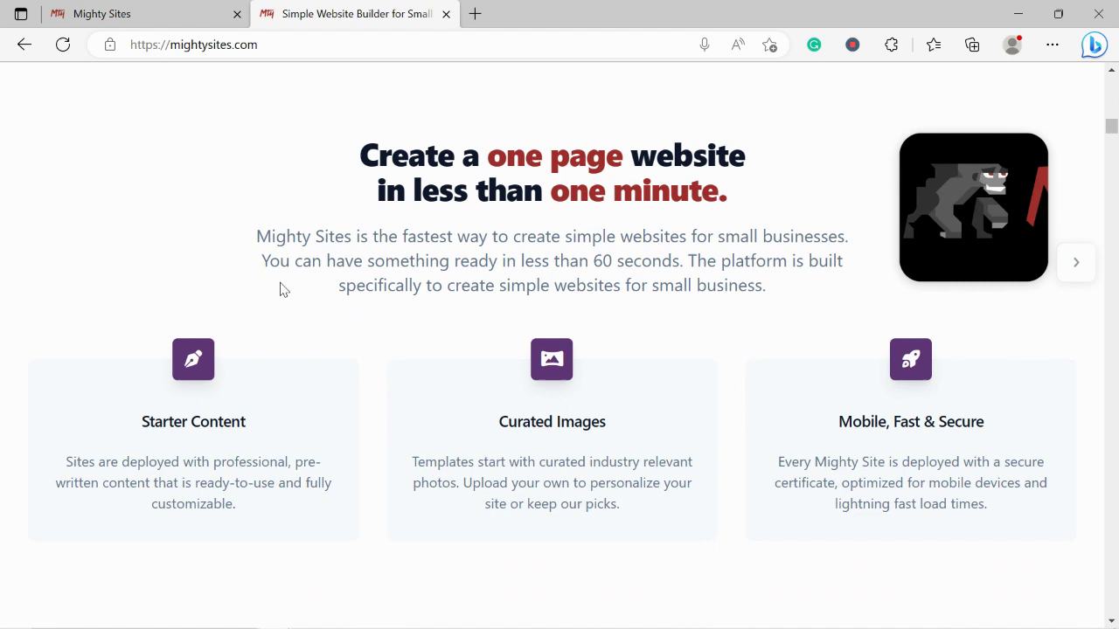
scroll(281, 290, down, 3)
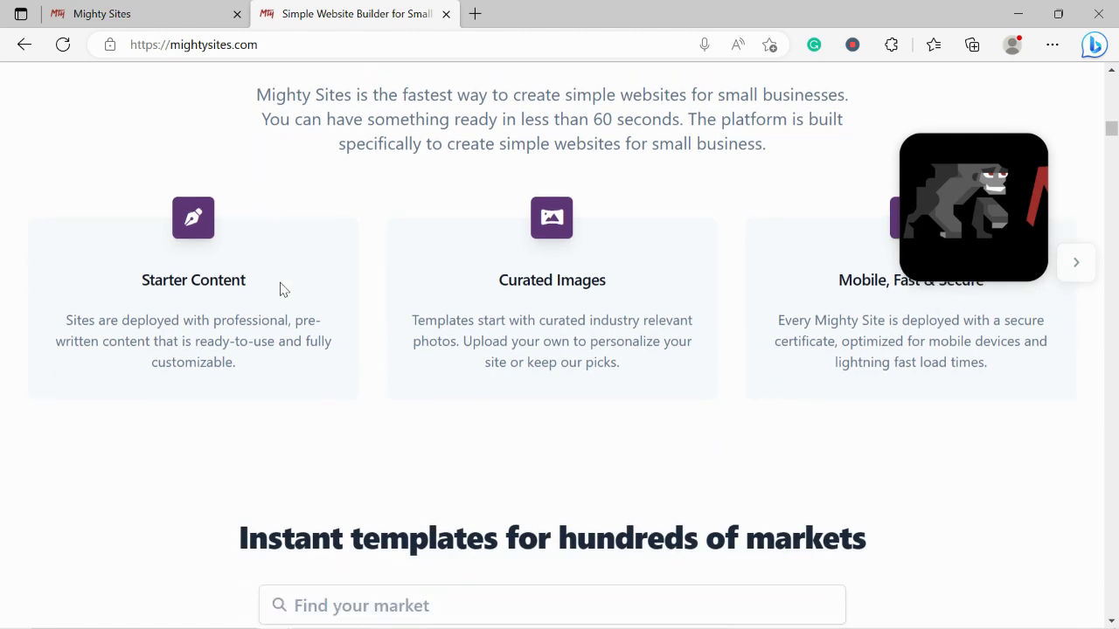
triple_click(514, 471)
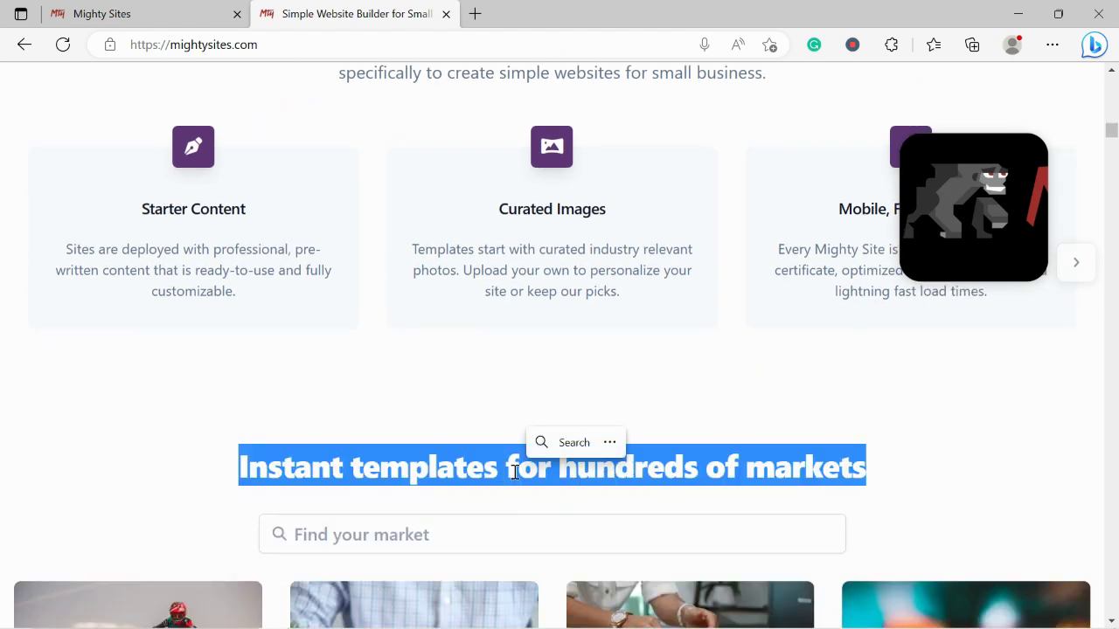
click(183, 320)
click(172, 8)
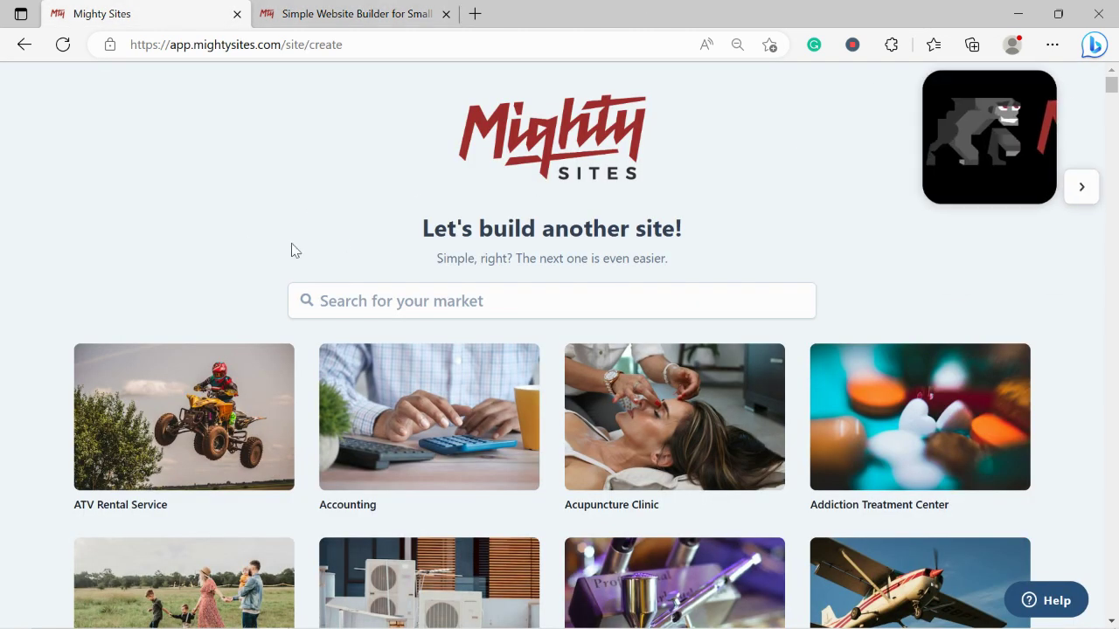
Search the market templates for 'tack' and pick the Tack Shop template
scroll(259, 253, down, 3)
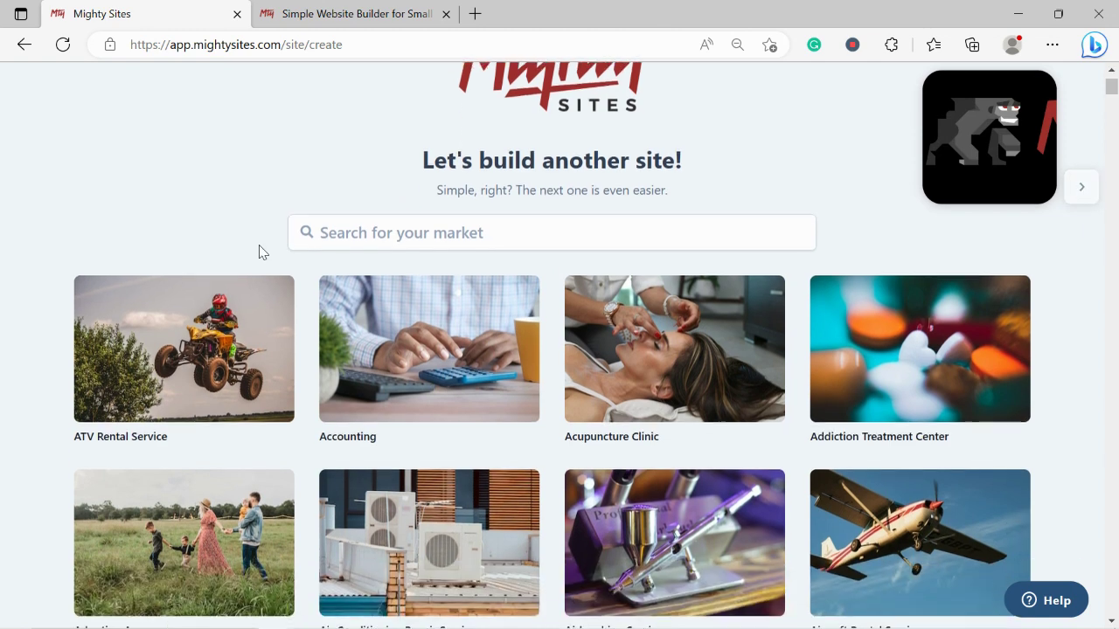
scroll(259, 253, down, 2)
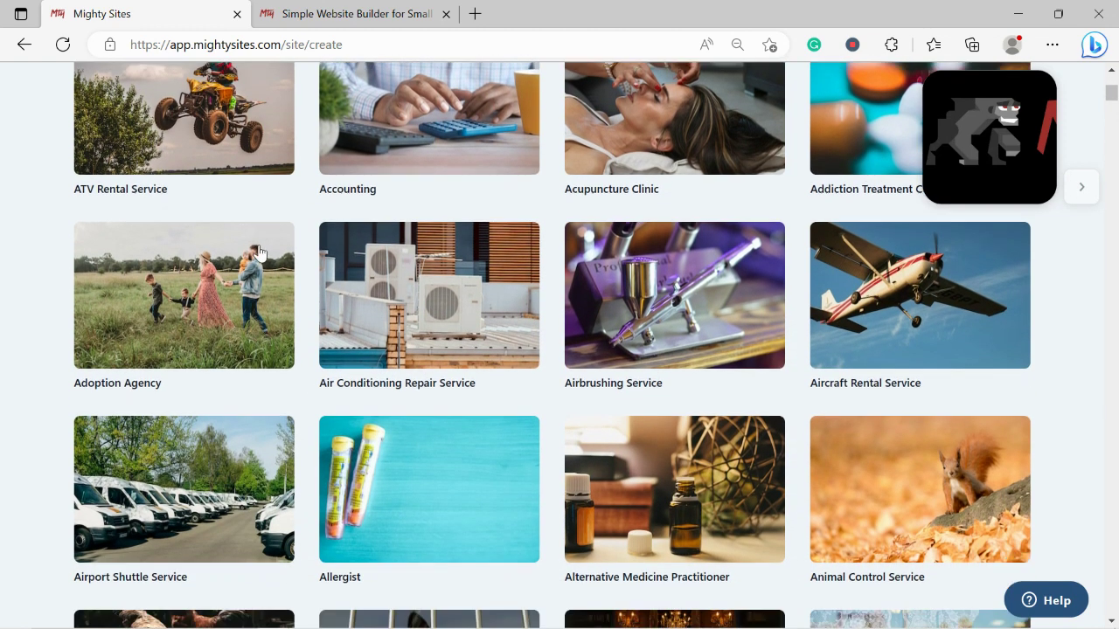
scroll(259, 253, down, 3)
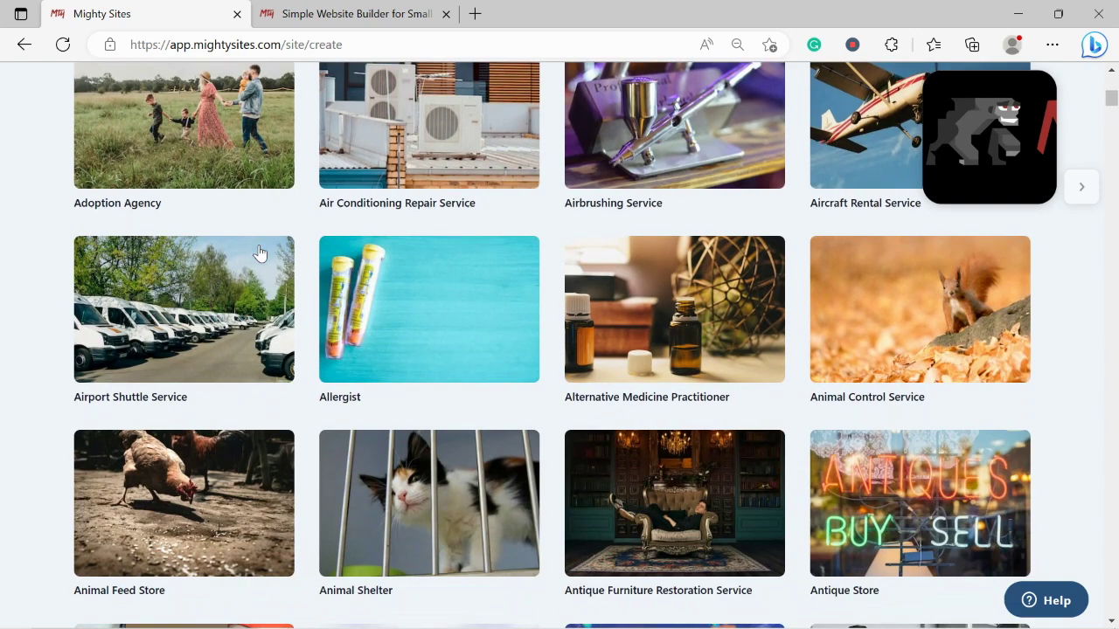
scroll(258, 253, down, 2)
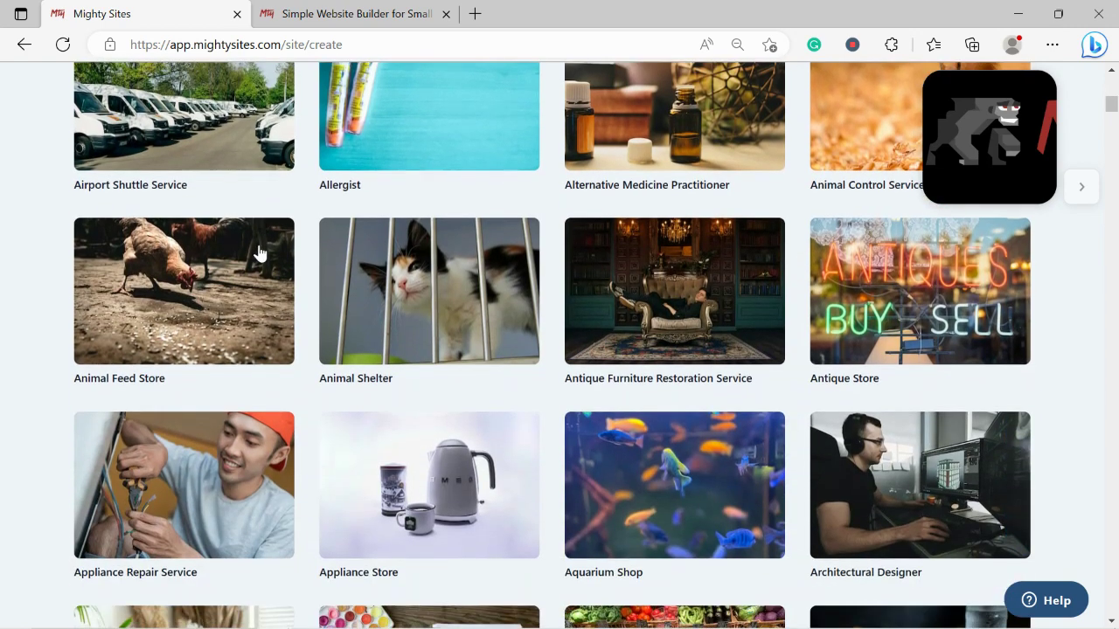
scroll(258, 253, down, 2)
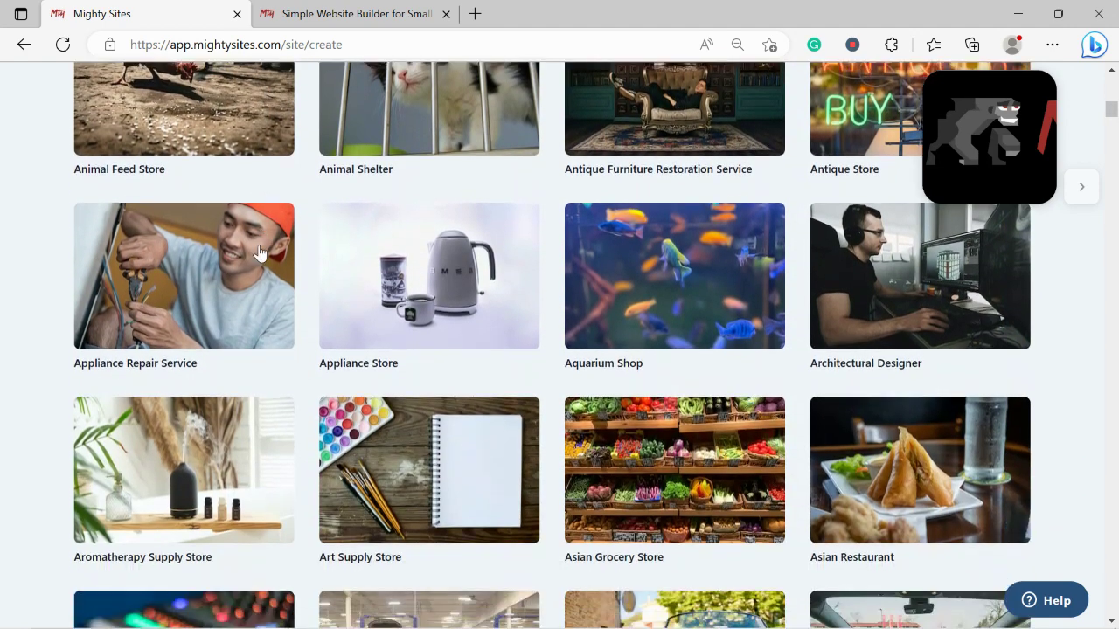
scroll(259, 252, up, 8)
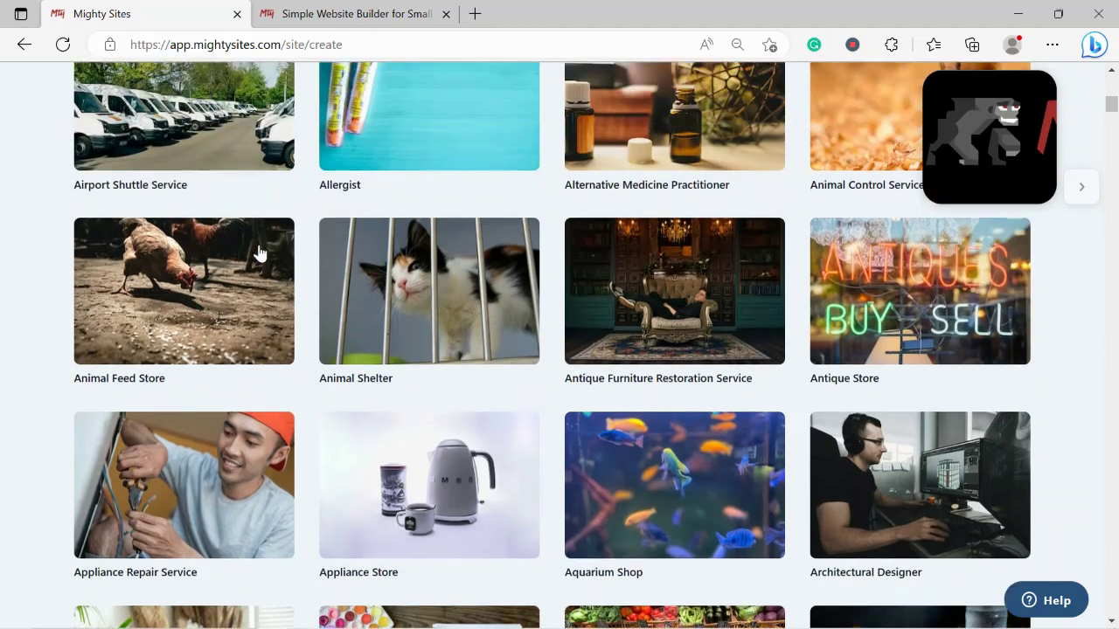
scroll(259, 252, up, 4)
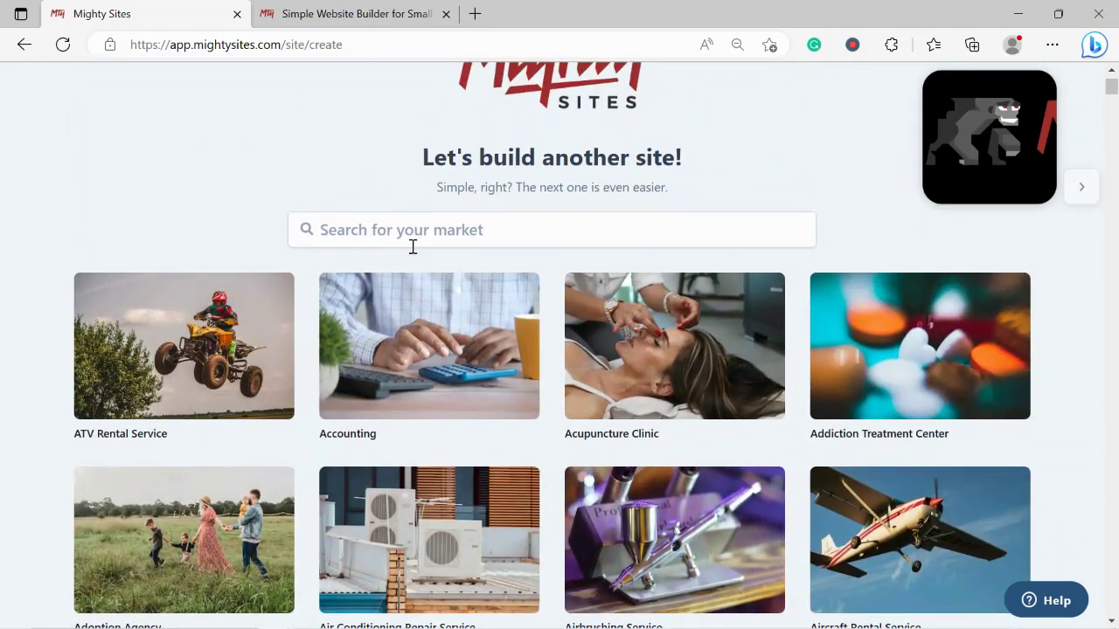
click(428, 241)
text(tack)
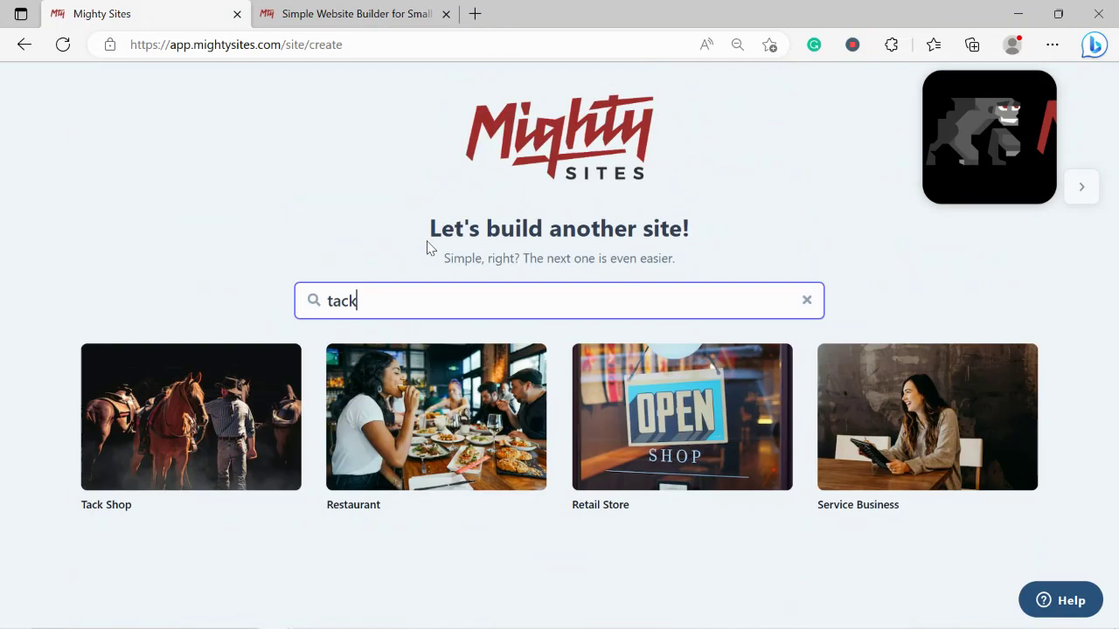
click(267, 398)
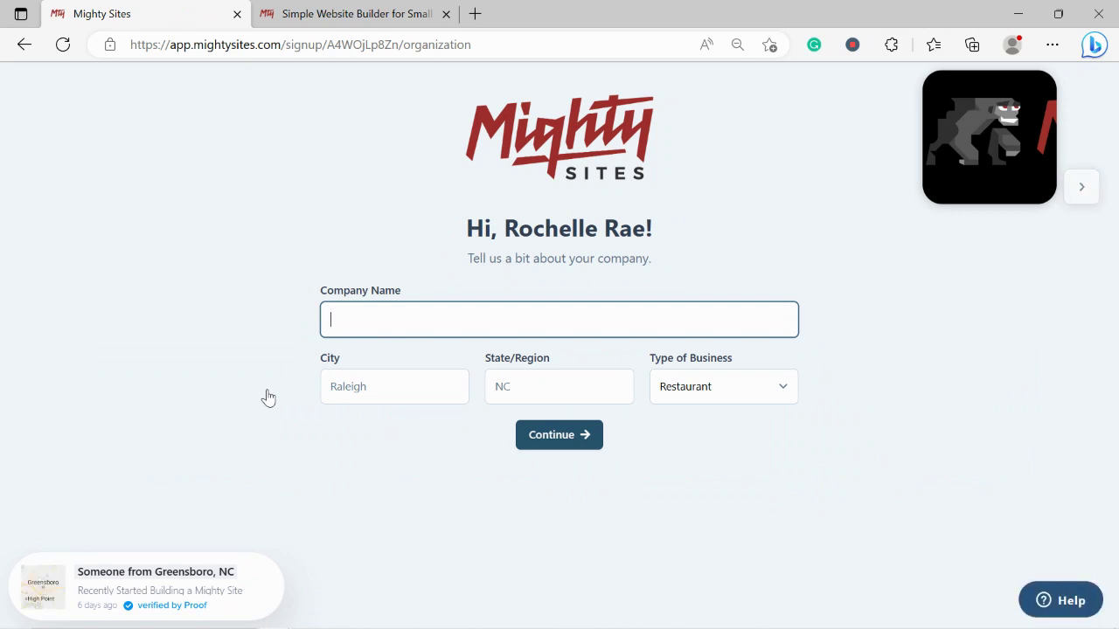
Enter company name Rochelle's Tack Shop, city Denver, state Colorado, business type Retail, and continue
text(Rochel)
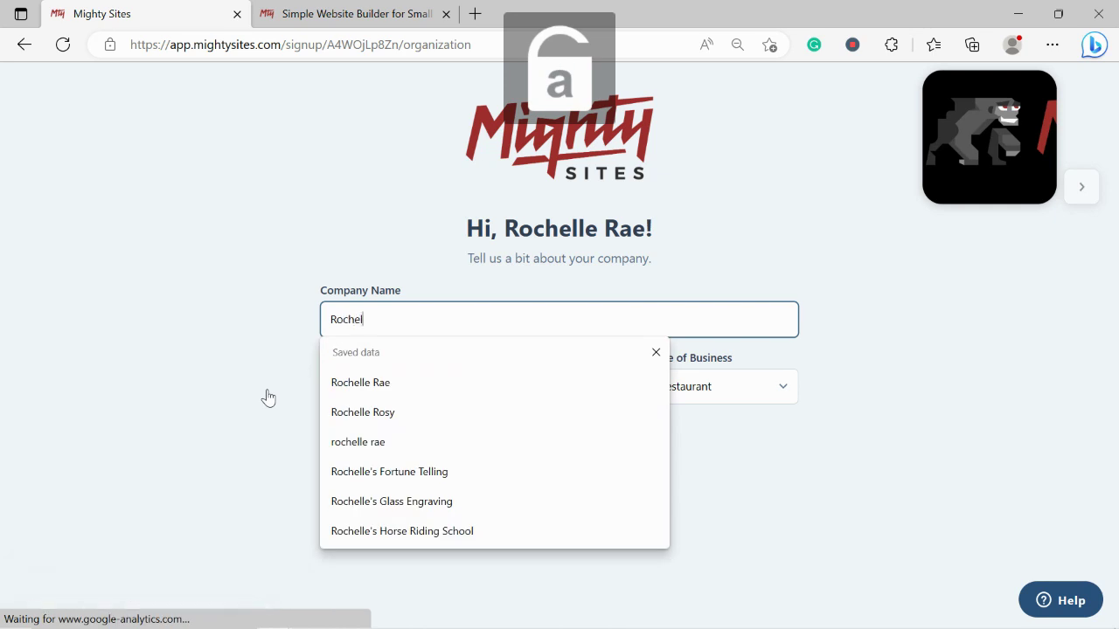
text(le's Tack Shop)
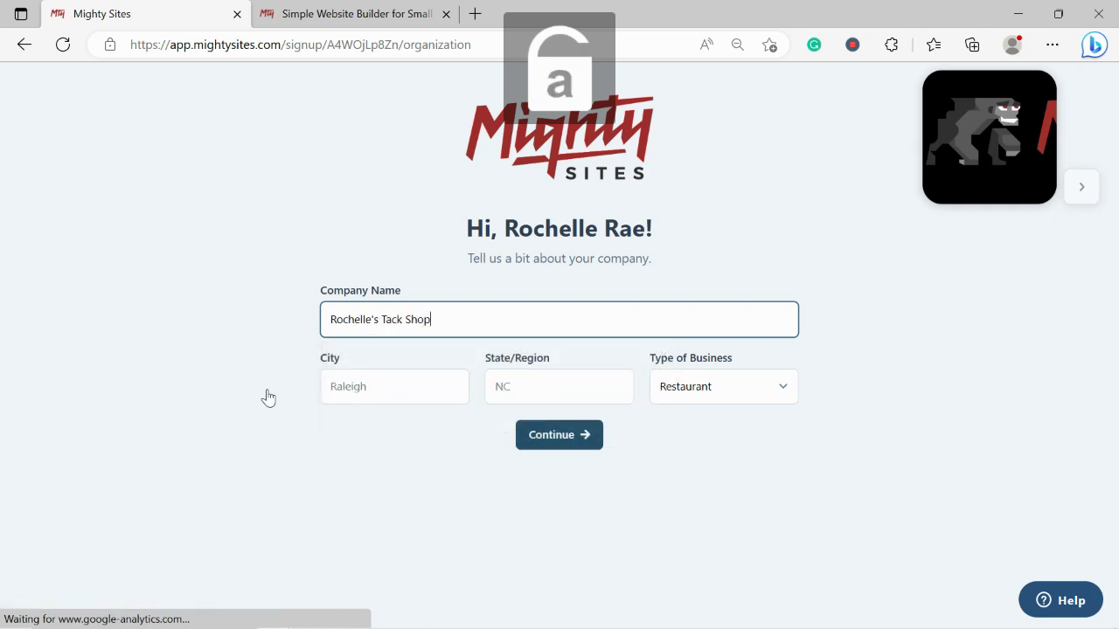
click(357, 392)
text(Den)
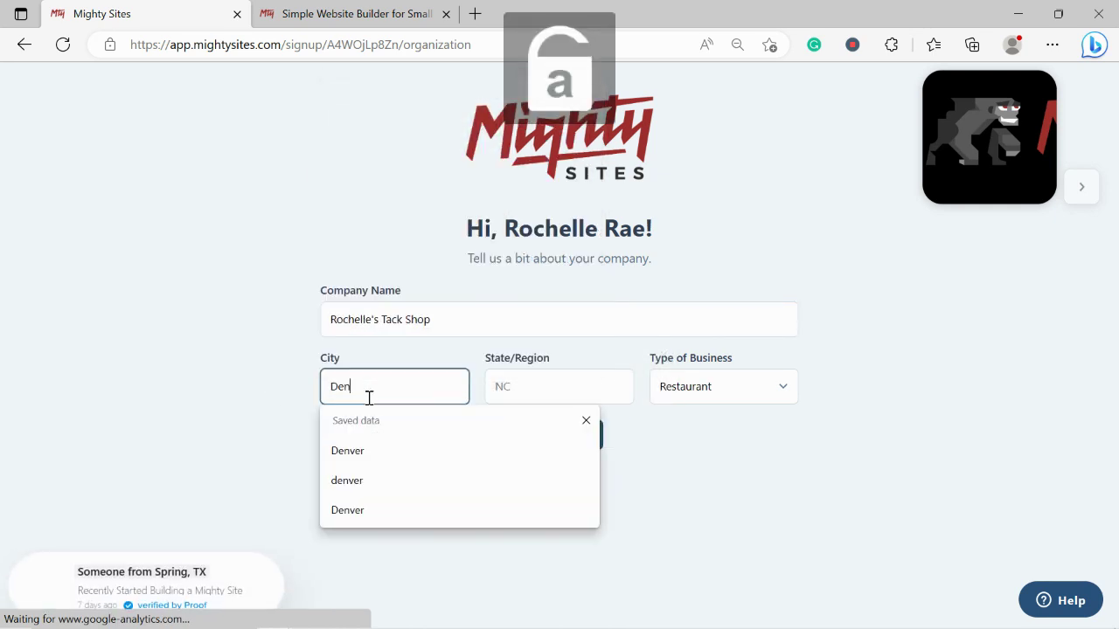
text(ver)
click(535, 393)
text(Colo)
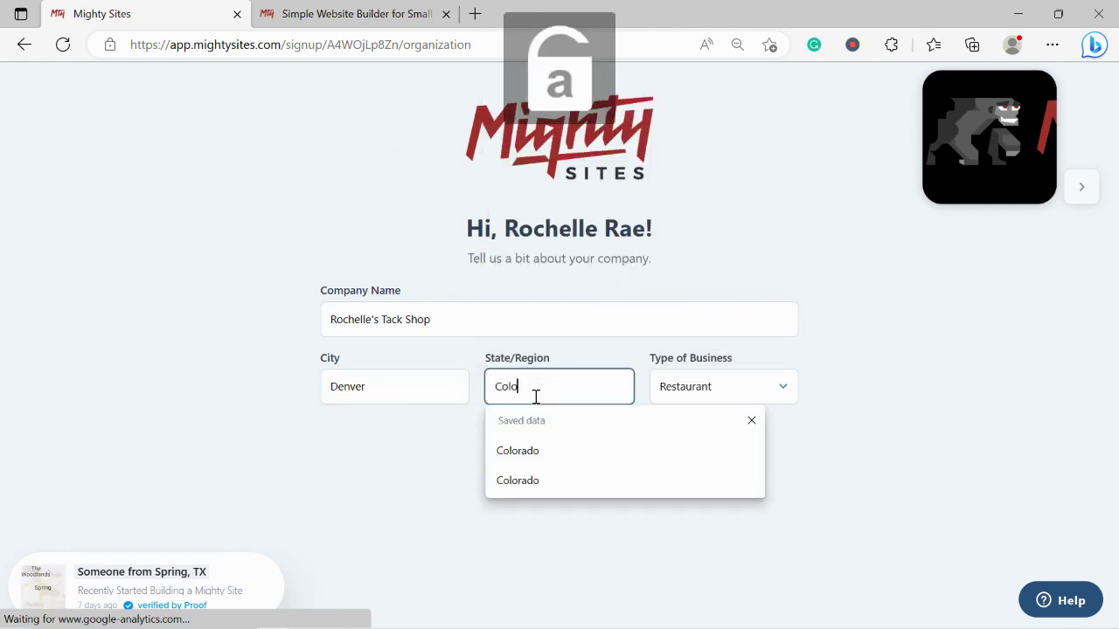
text(rado)
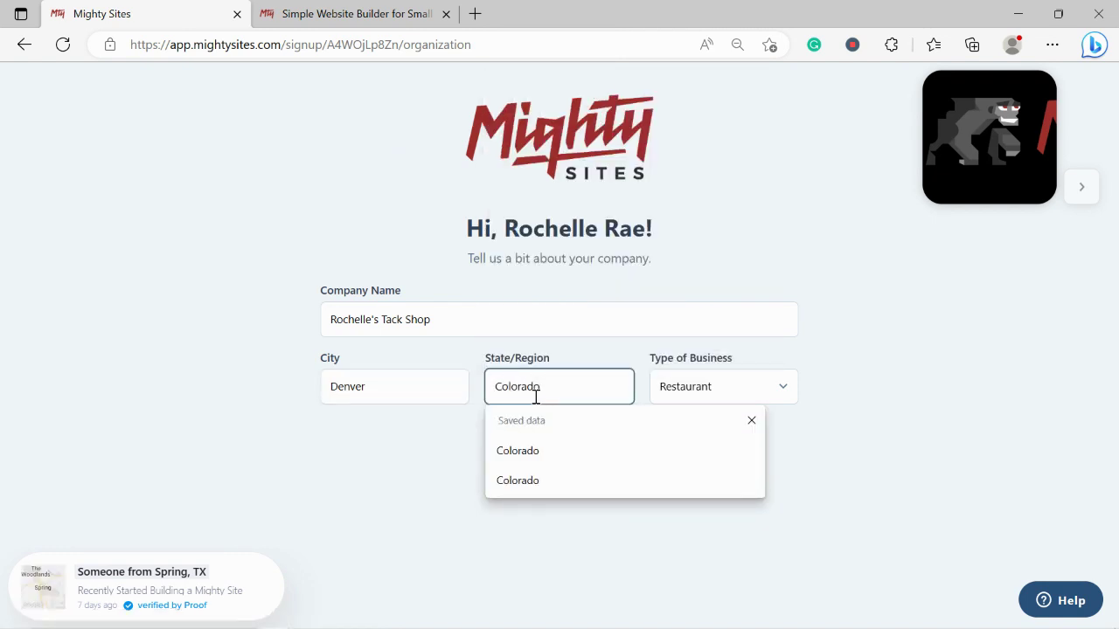
click(419, 454)
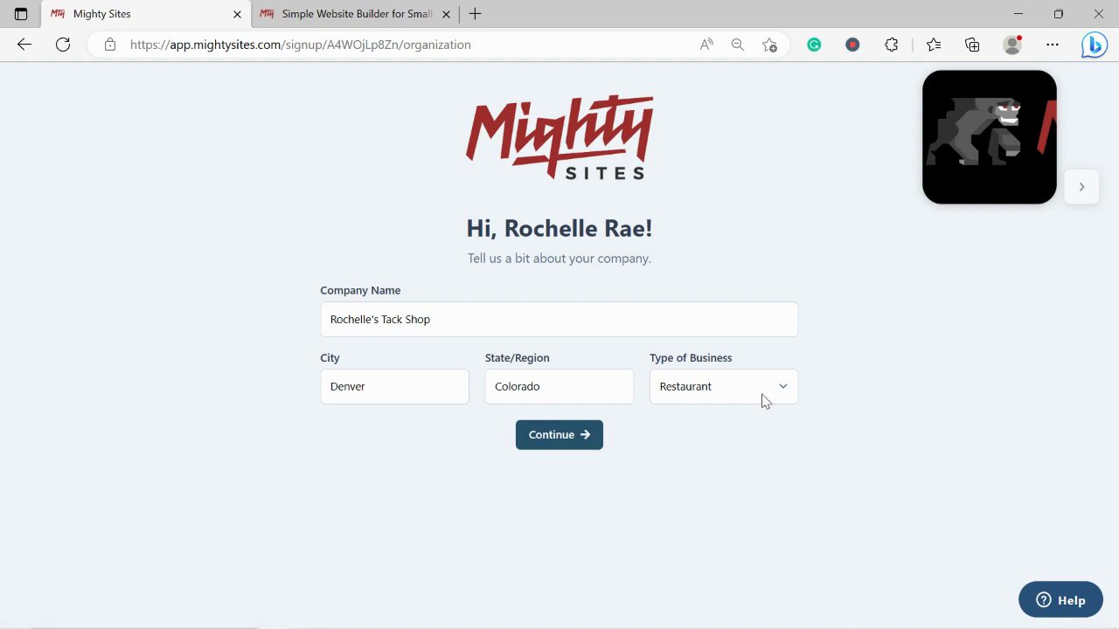
click(732, 398)
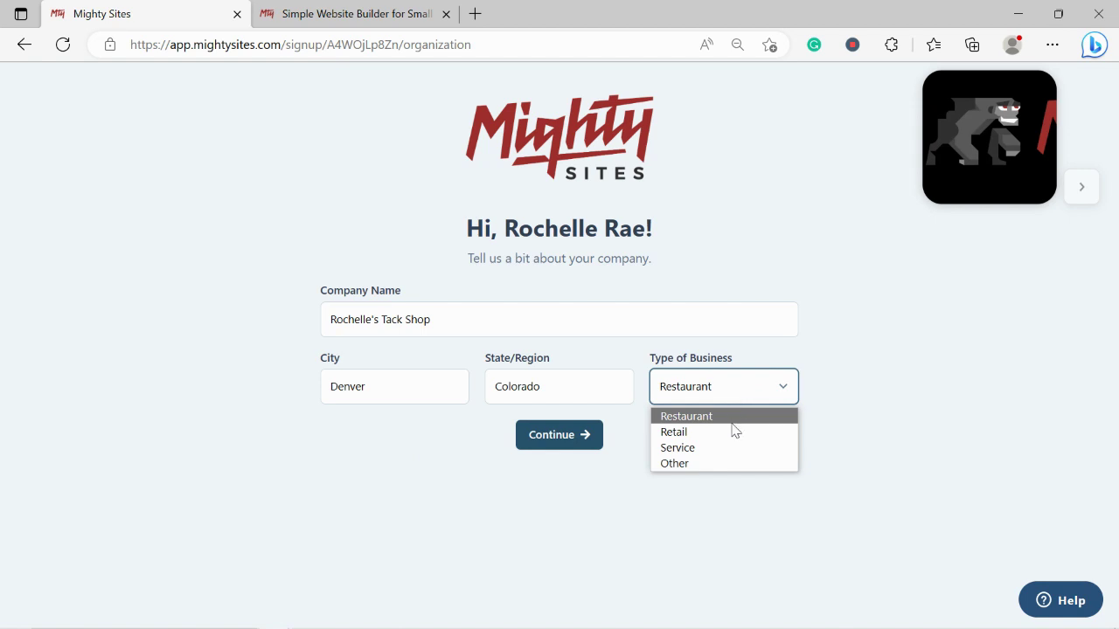
click(735, 431)
click(521, 447)
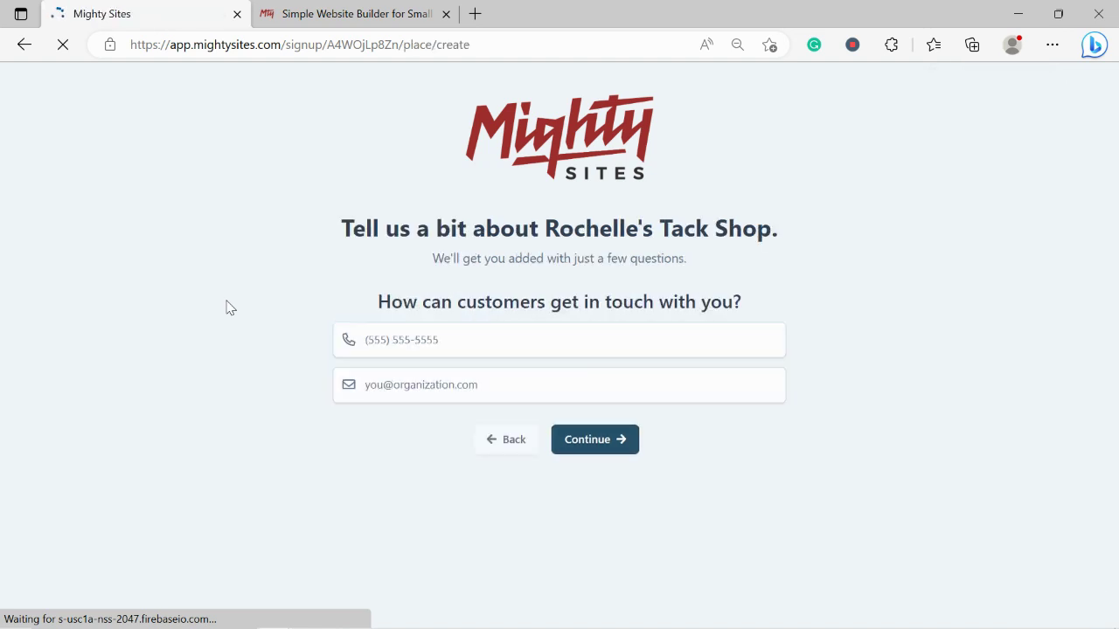
Enter the shop's contact phone number and e-mail address, fixing typos, and continue
click(396, 342)
text(57504)
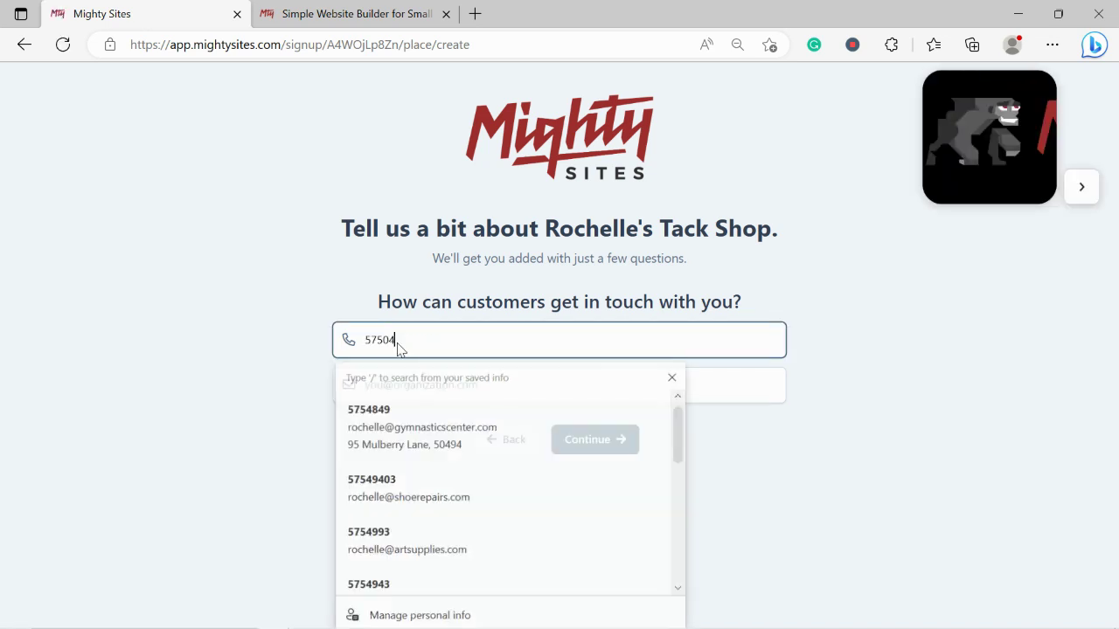
key(BackSpace)
key(BackSpace)
text(-4448)
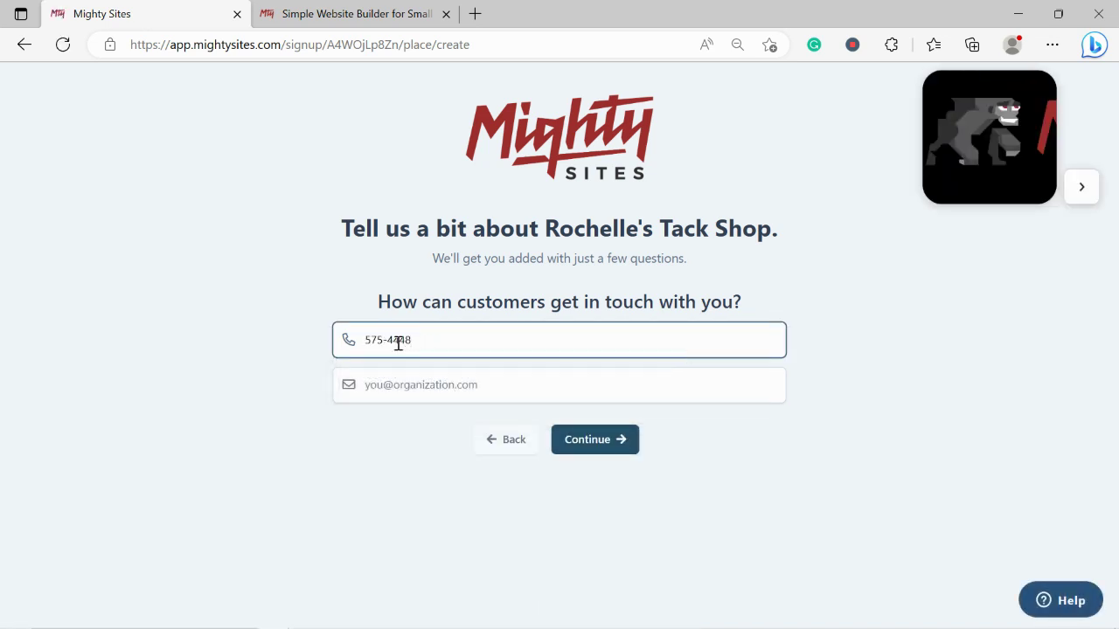
click(424, 384)
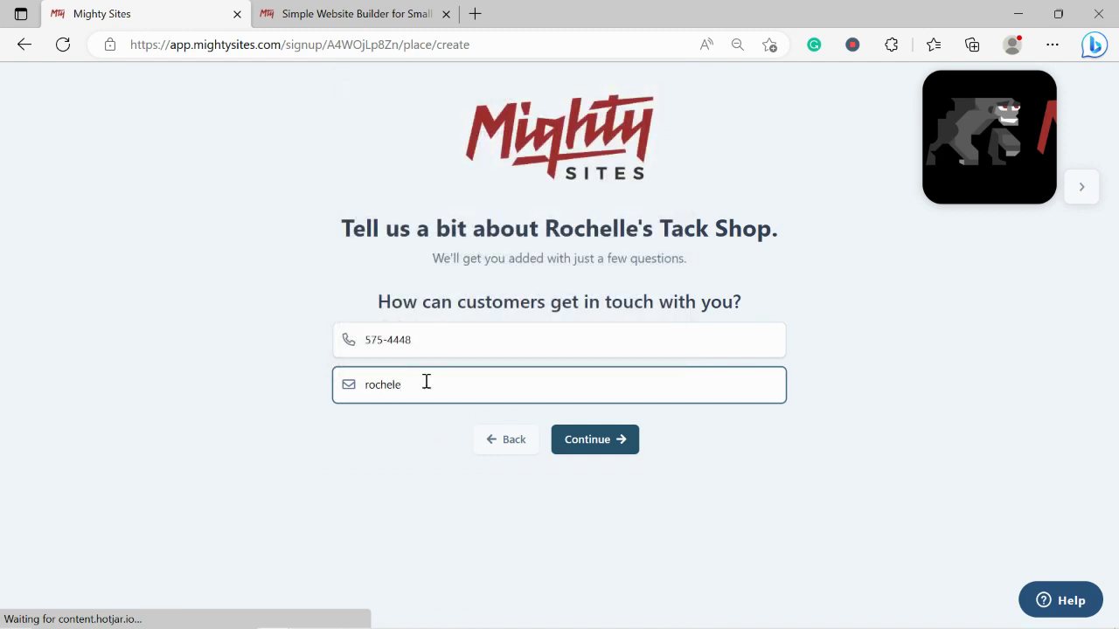
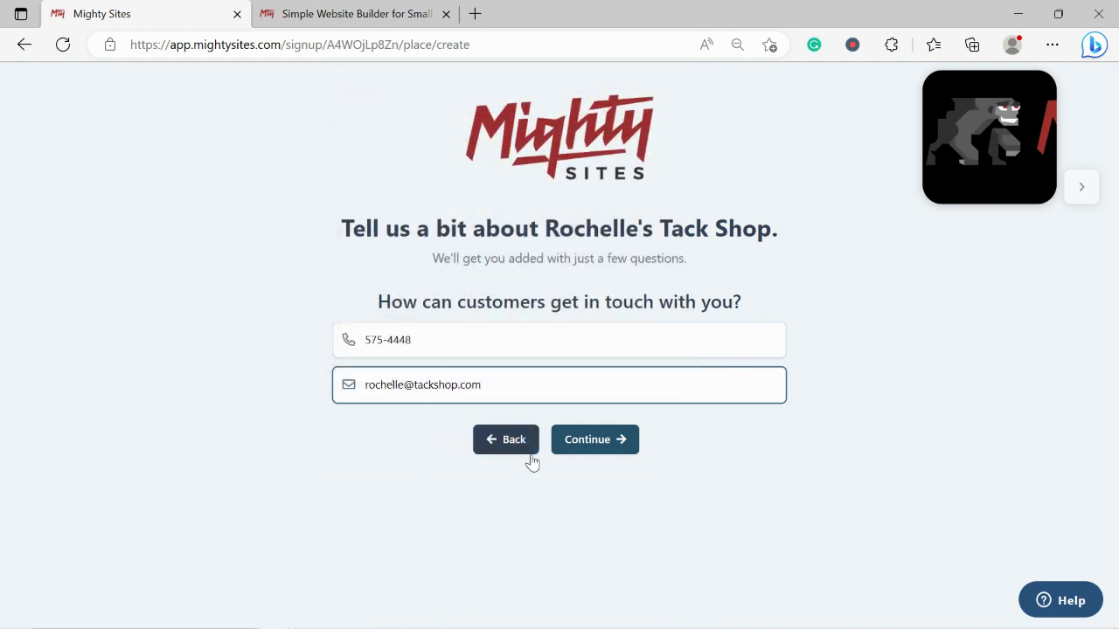
click(565, 452)
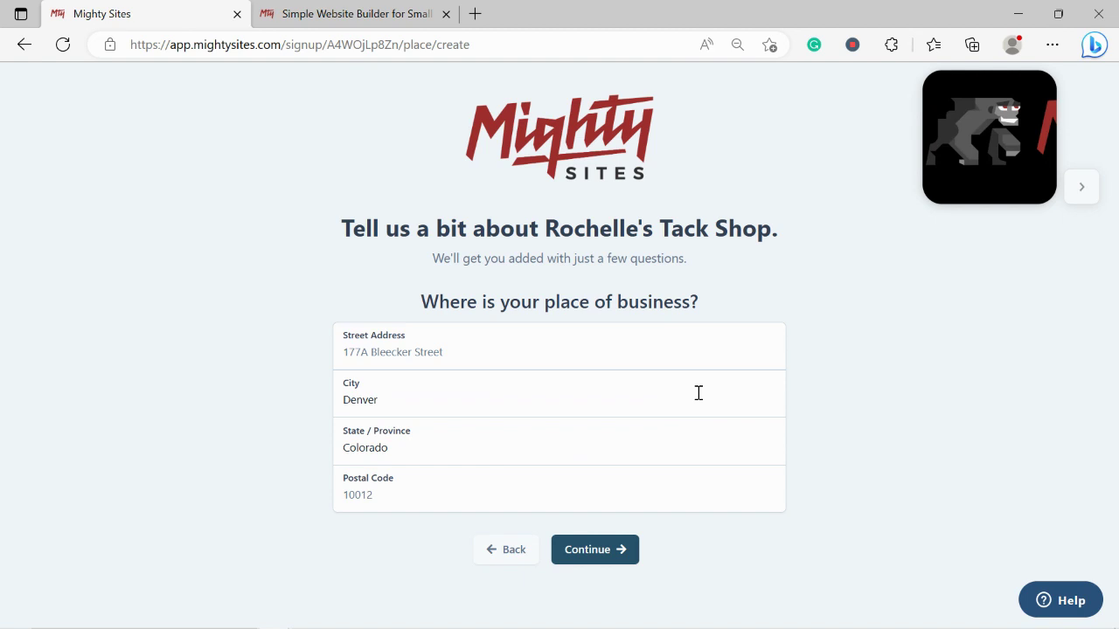
Fill in the shop's street address and postal code, then submit the address
click(465, 345)
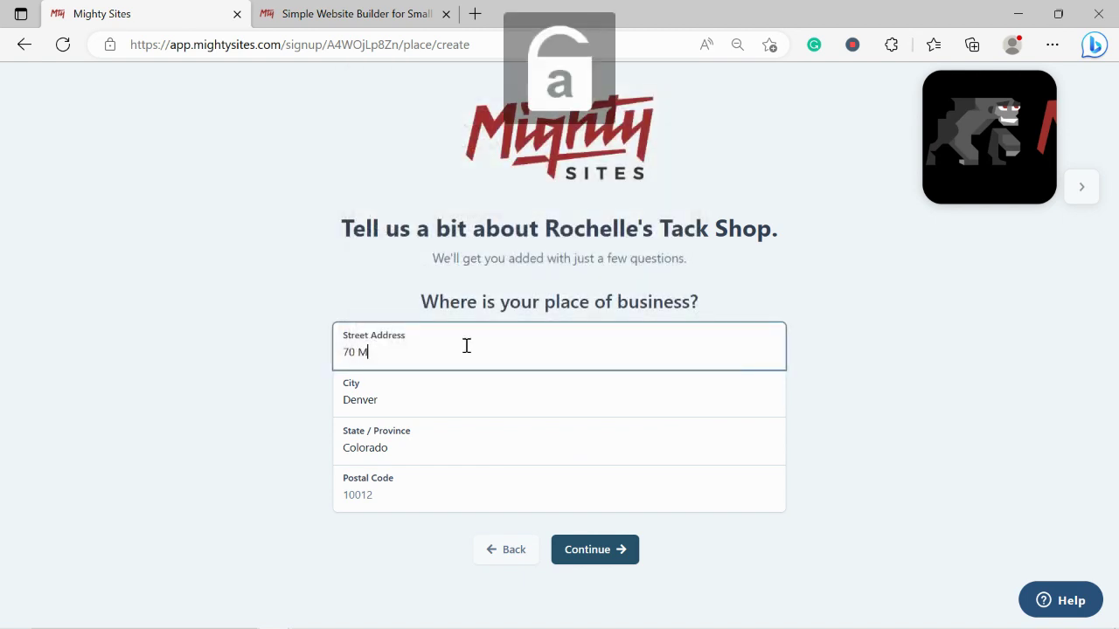
click(410, 492)
text(405664)
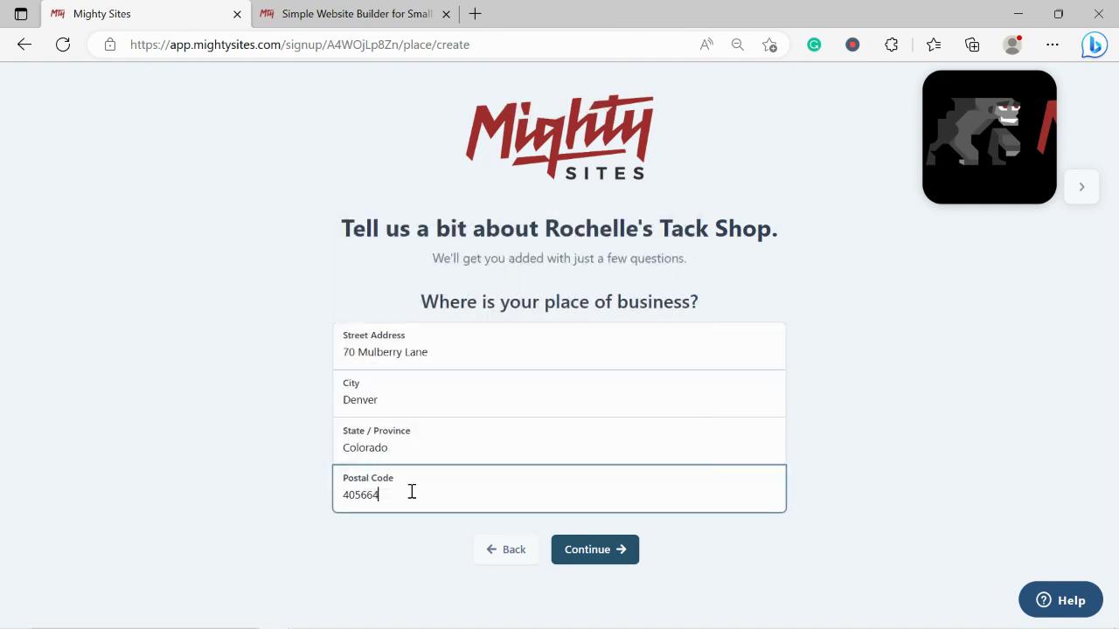
key(BackSpace)
click(582, 554)
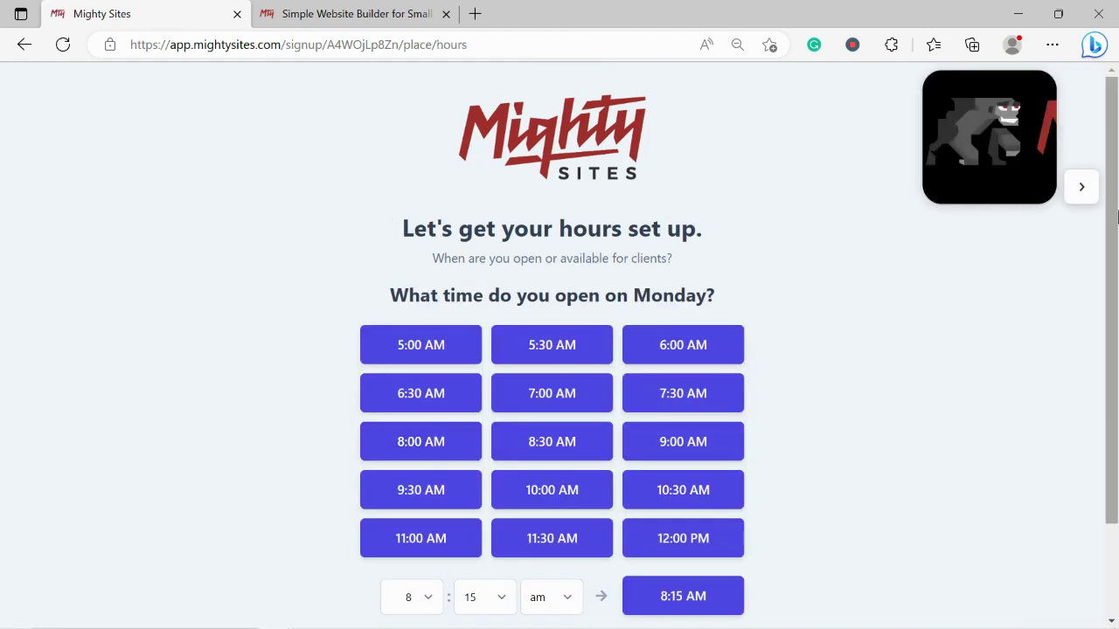
Set Monday's hours to 9:00 AM–5:00 PM and apply them to Tuesday through Saturday
scroll(612, 306, down, 2)
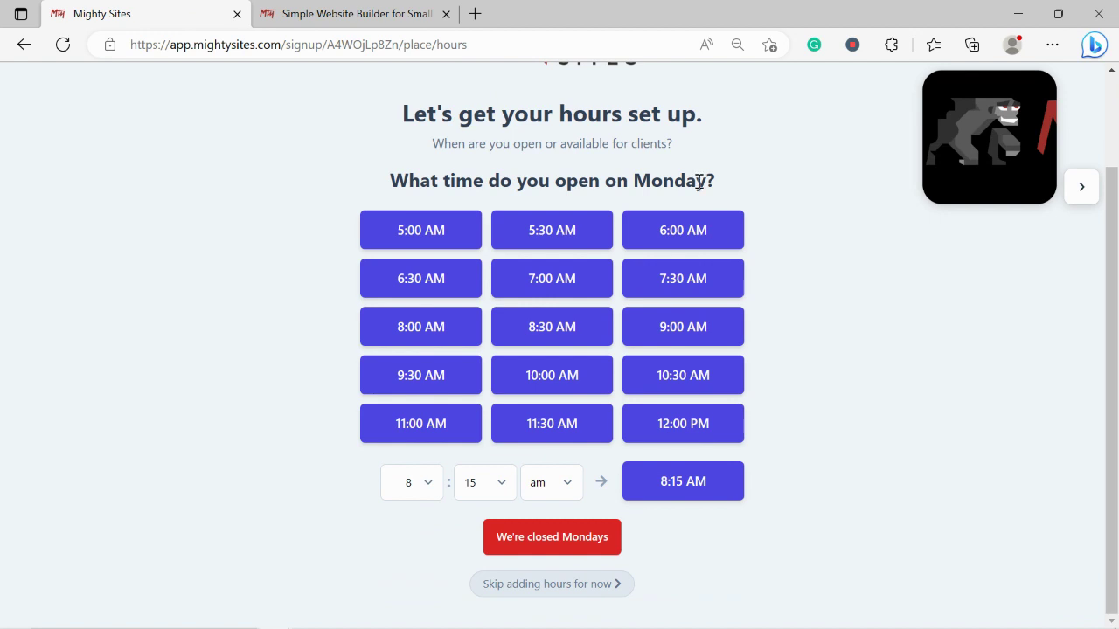
click(632, 323)
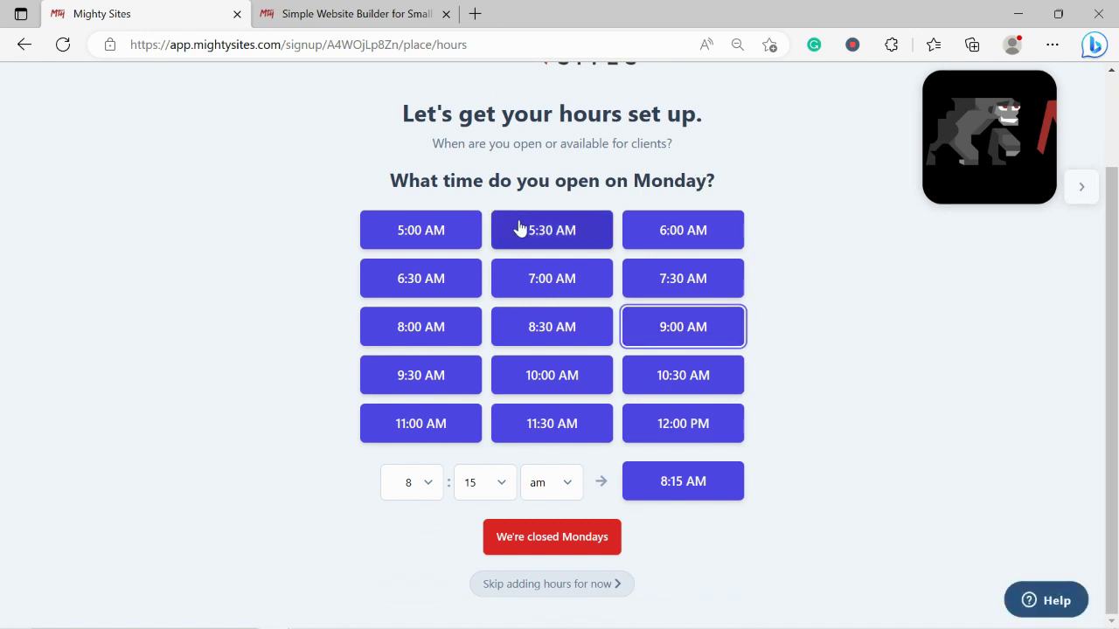
click(570, 237)
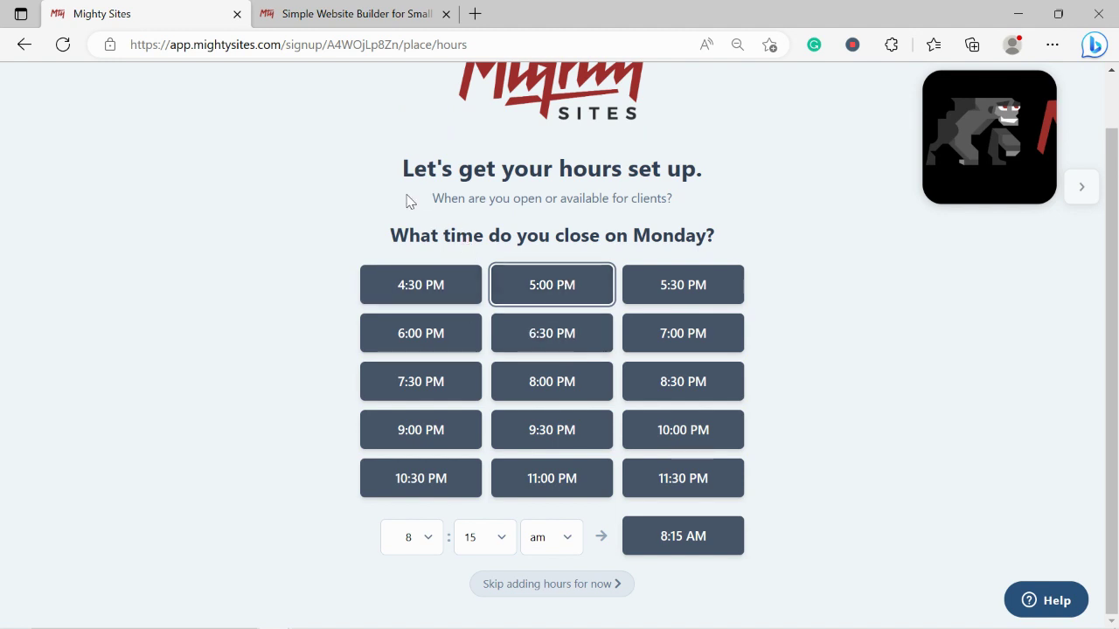
click(507, 323)
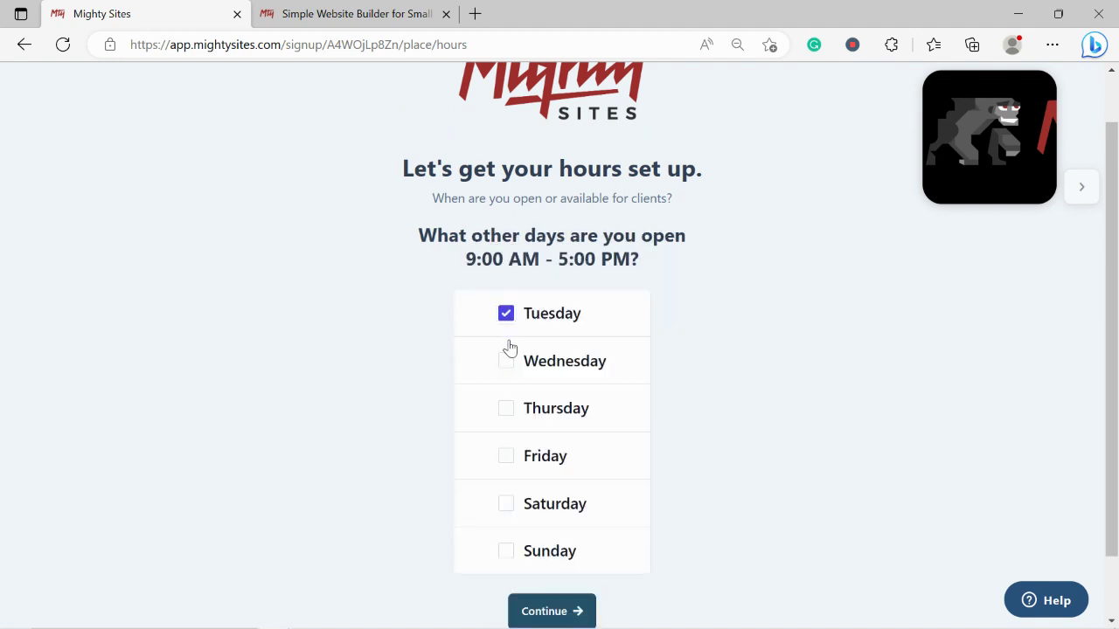
click(507, 359)
click(509, 409)
click(509, 456)
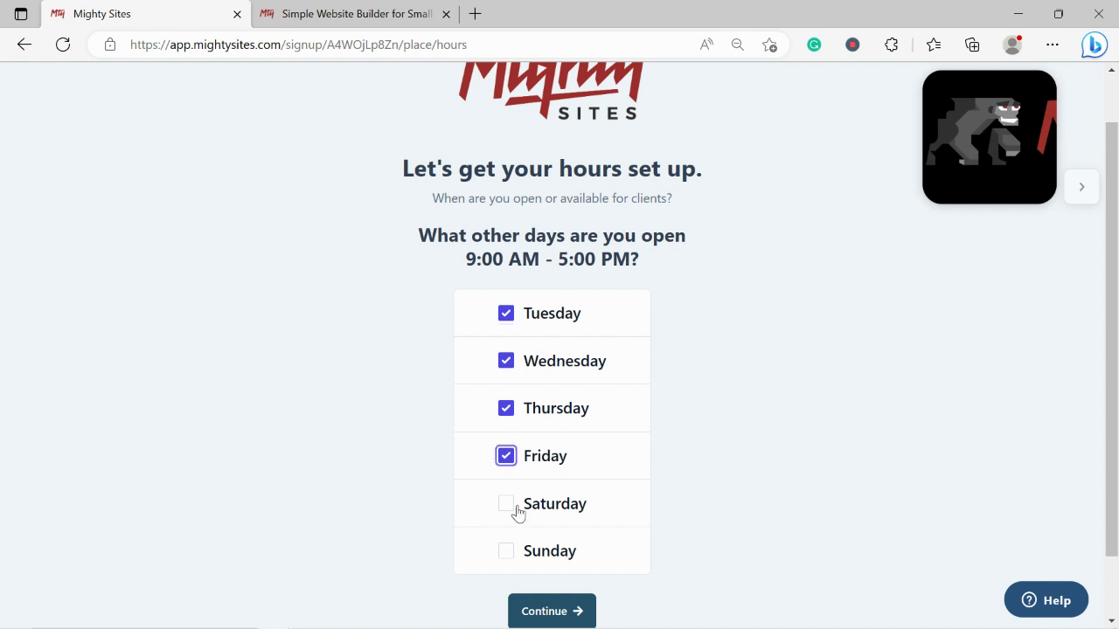
click(506, 504)
Confirm the open days and mark the shop as closed on Sundays
scroll(837, 449, down, 1)
click(565, 569)
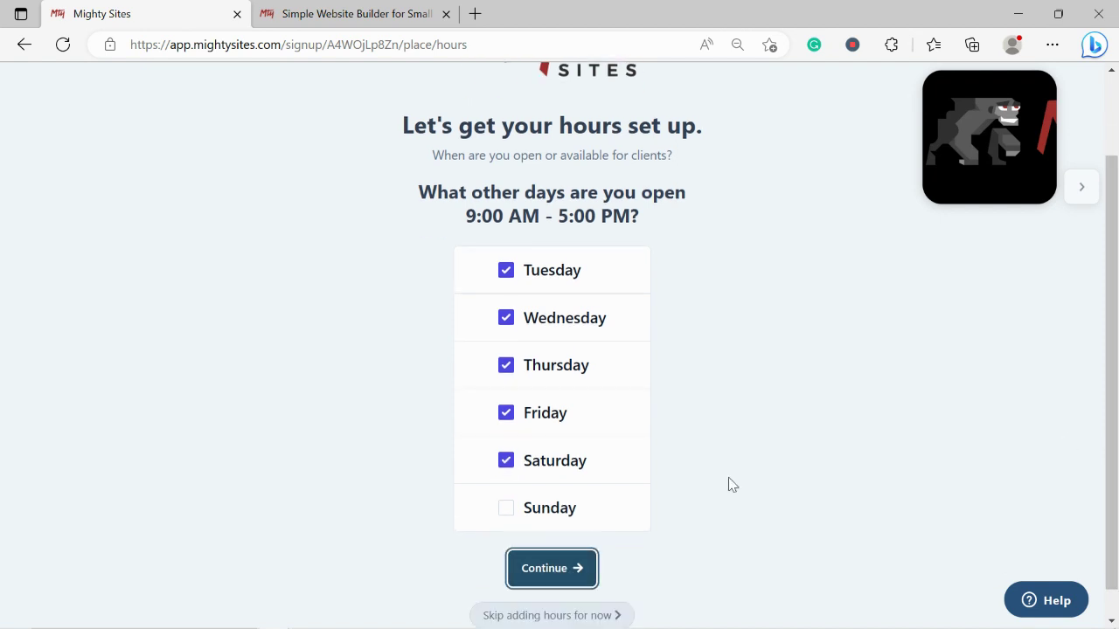
click(574, 550)
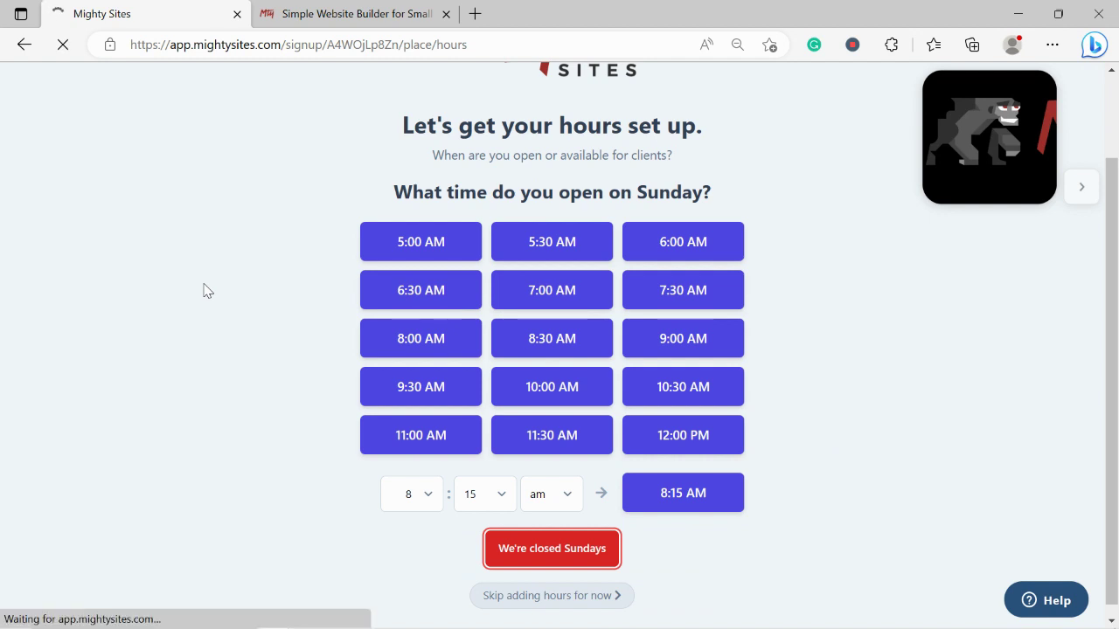
Approve the reviewed shop details with 'Looks good, next' to generate the site
scroll(203, 292, down, 2)
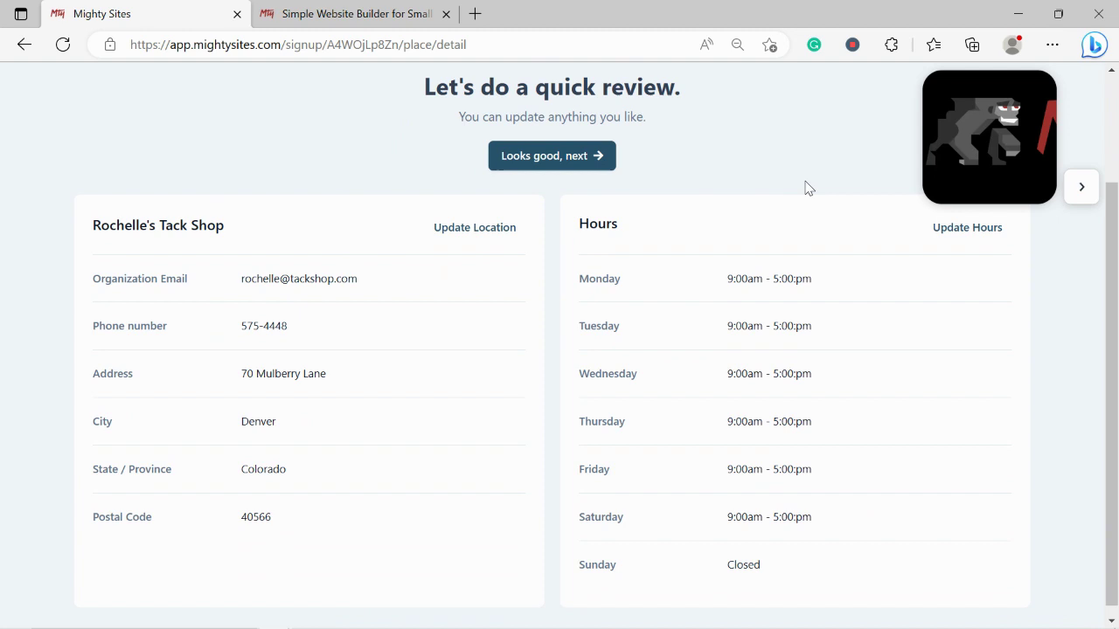
click(570, 155)
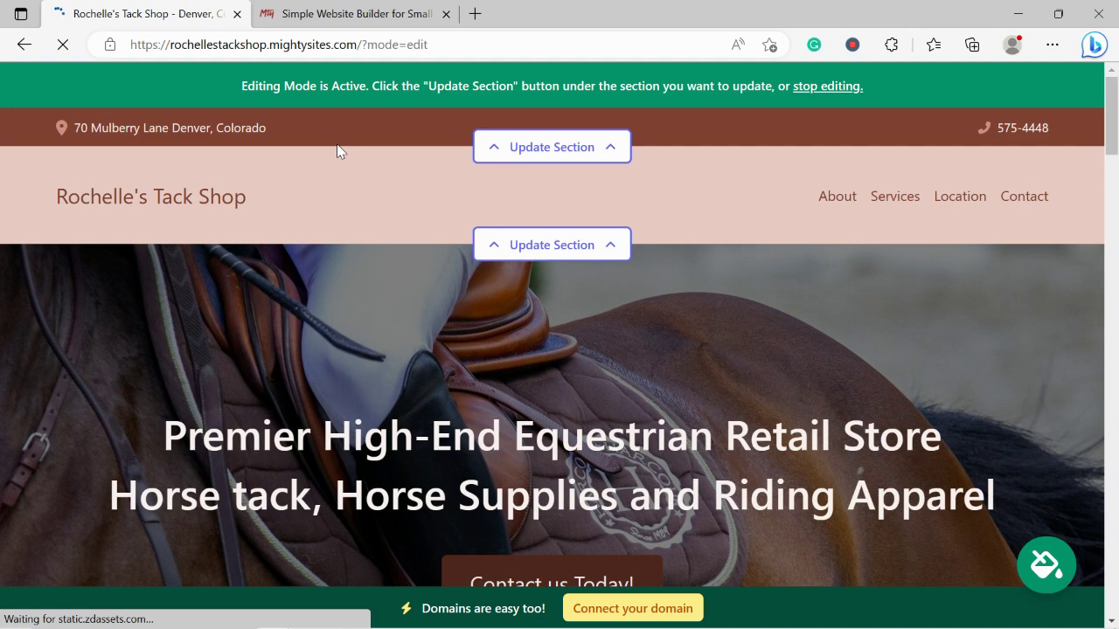
Scroll through the generated page, selecting the Services text and the About Us paragraph
scroll(339, 151, down, 5)
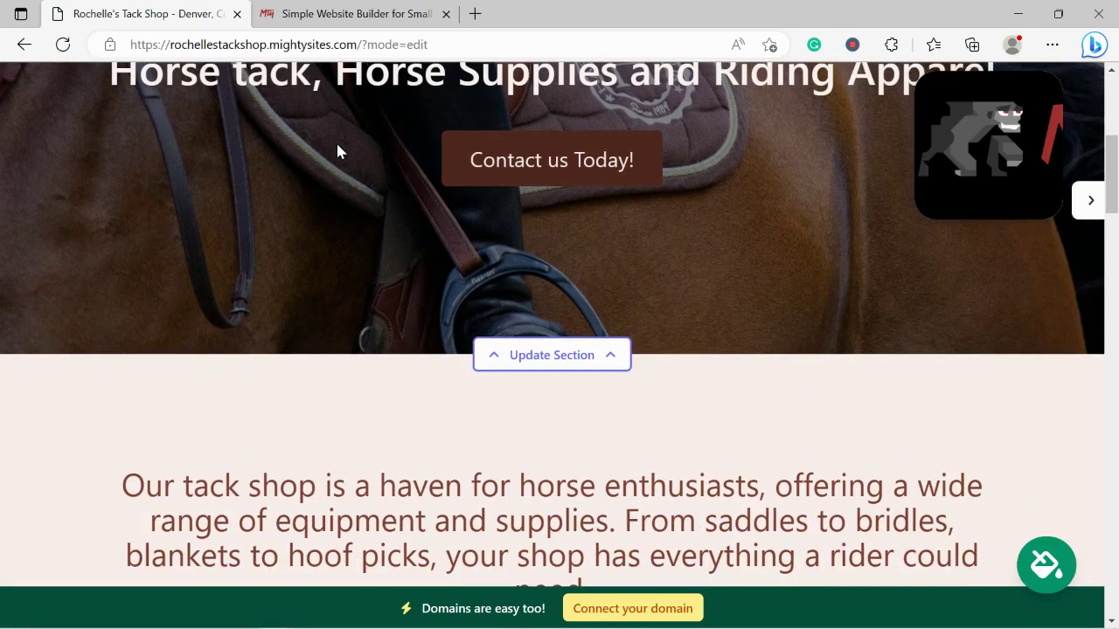
scroll(339, 151, down, 6)
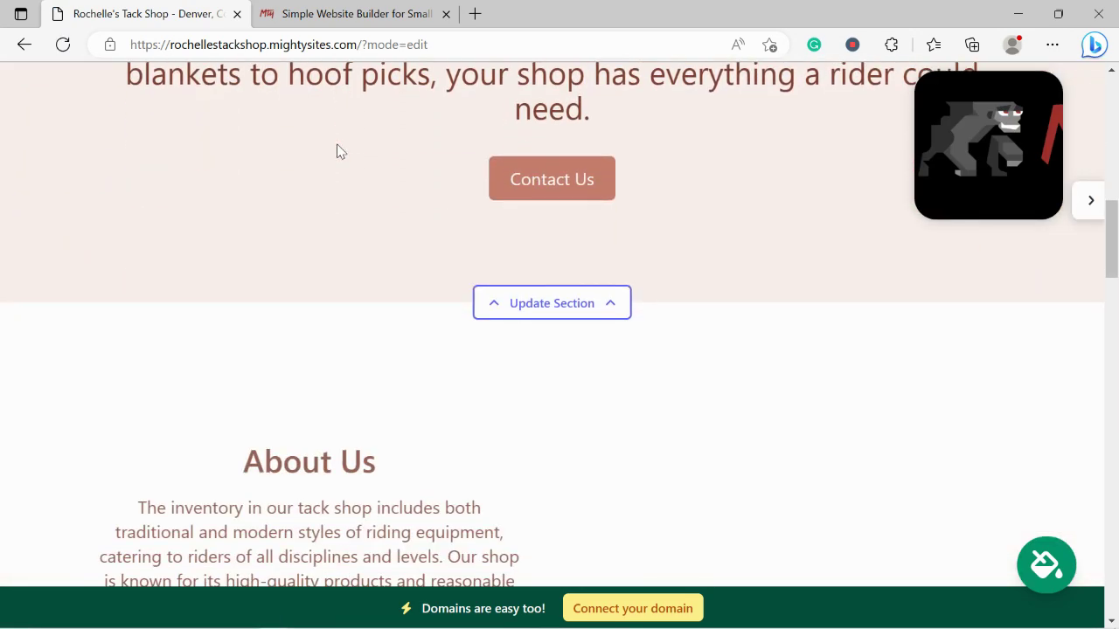
scroll(339, 150, down, 2)
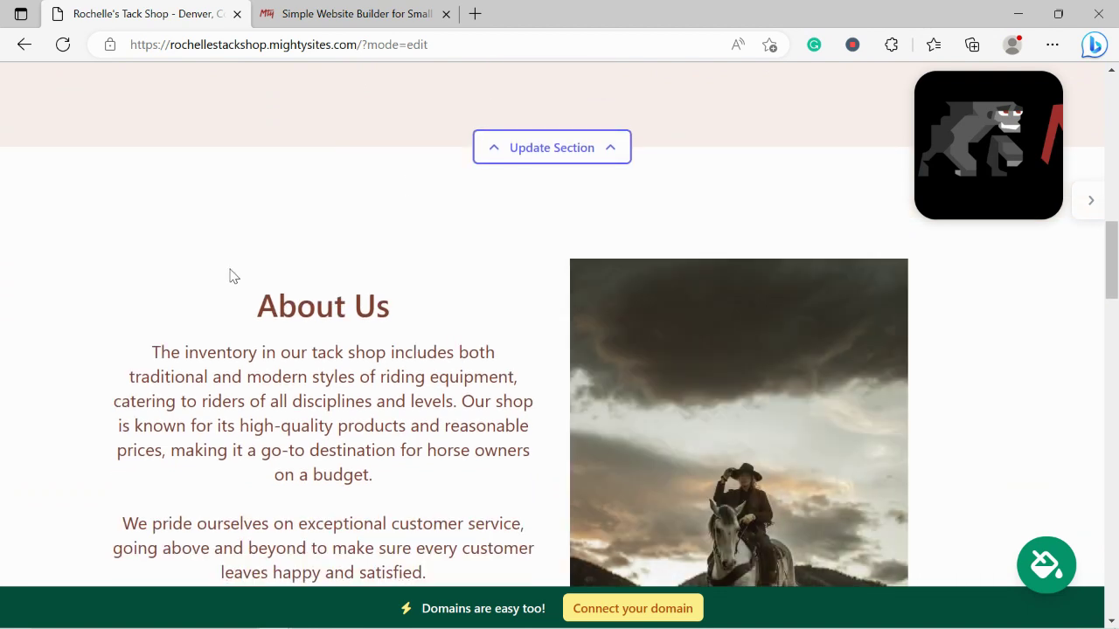
drag(230, 276, 429, 574)
click(291, 440)
scroll(291, 439, down, 1)
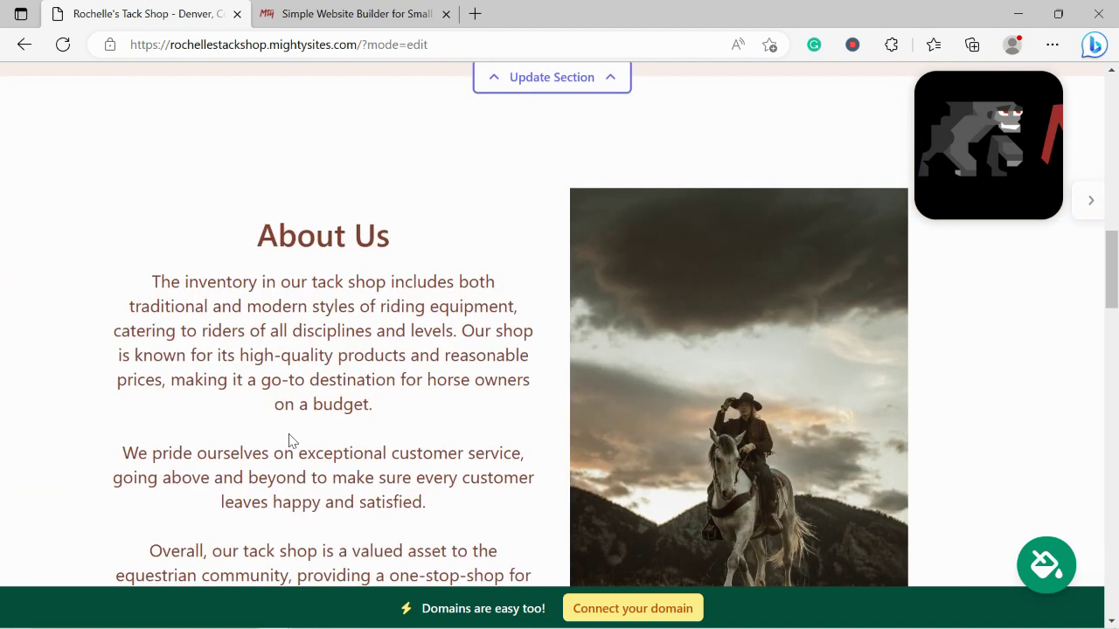
scroll(291, 439, down, 2)
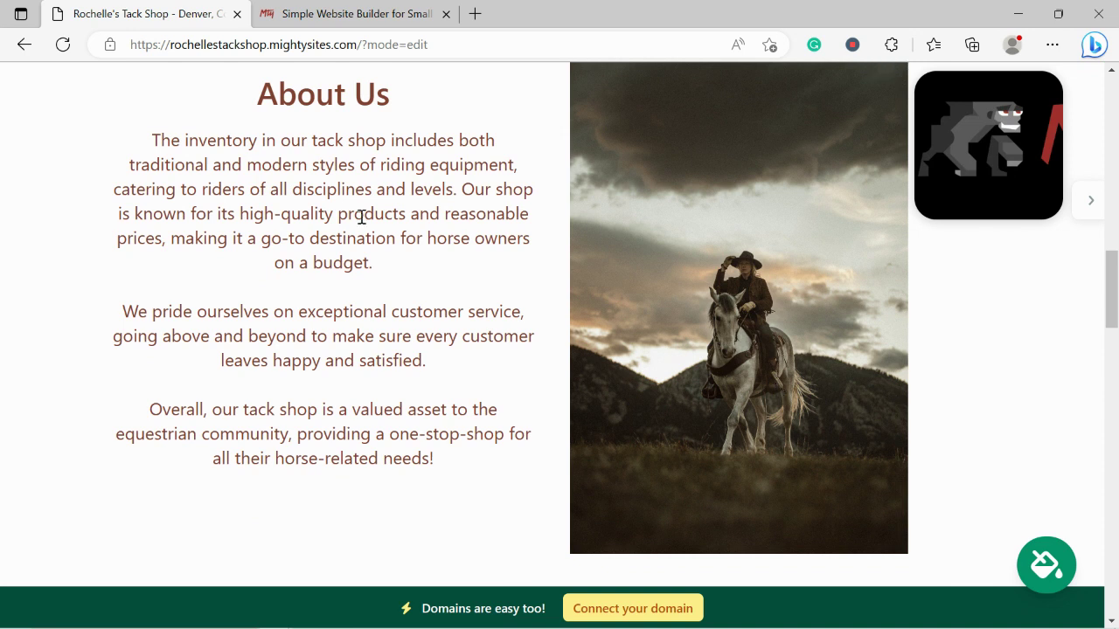
drag(147, 130, 315, 500)
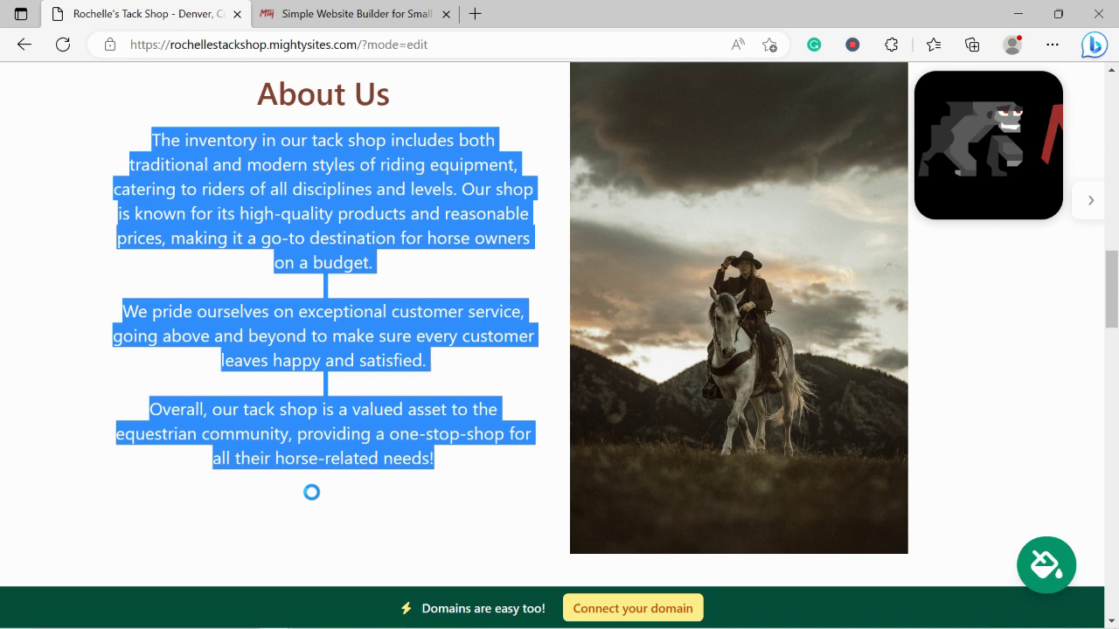
Scroll down to the bottom of the page and back up to the header
scroll(316, 500, down, 3)
scroll(315, 500, down, 3)
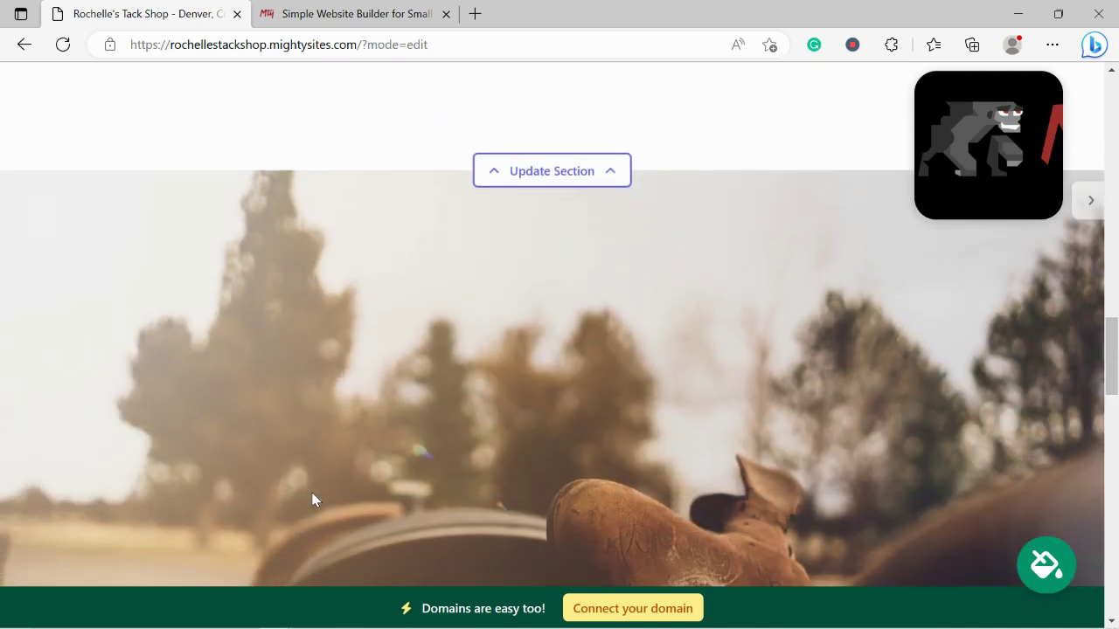
scroll(313, 500, down, 3)
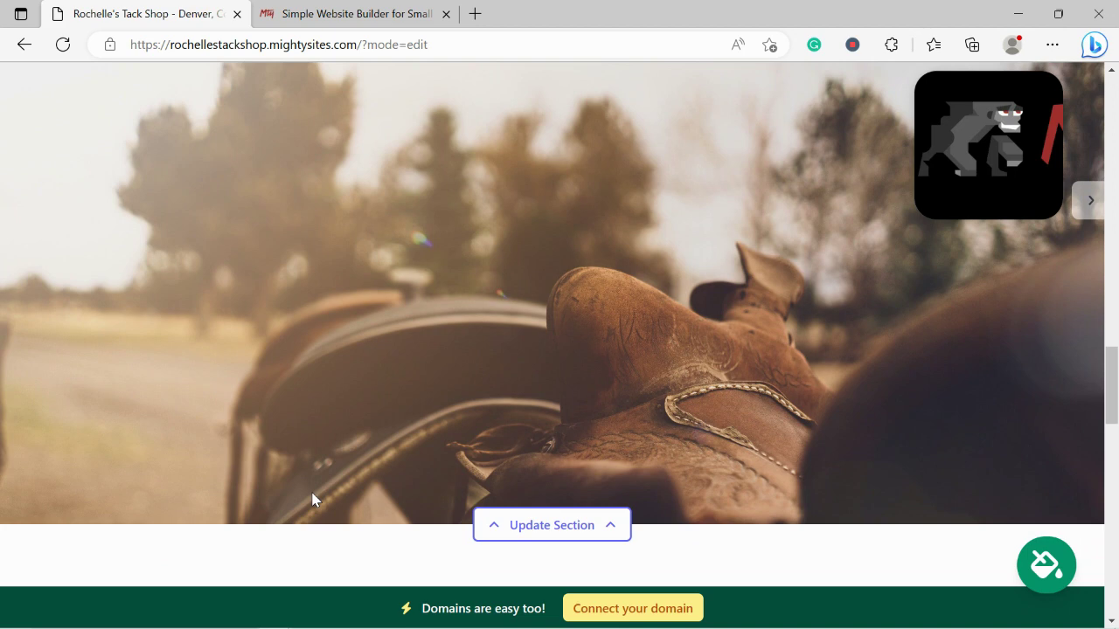
scroll(313, 500, down, 3)
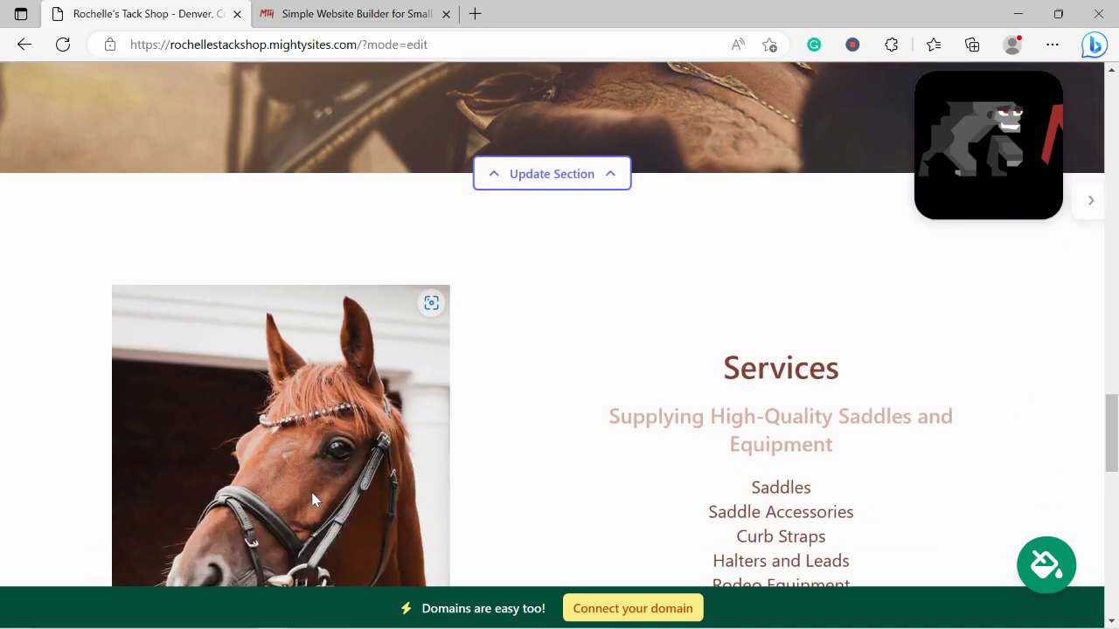
scroll(312, 500, down, 1)
scroll(312, 500, down, 2)
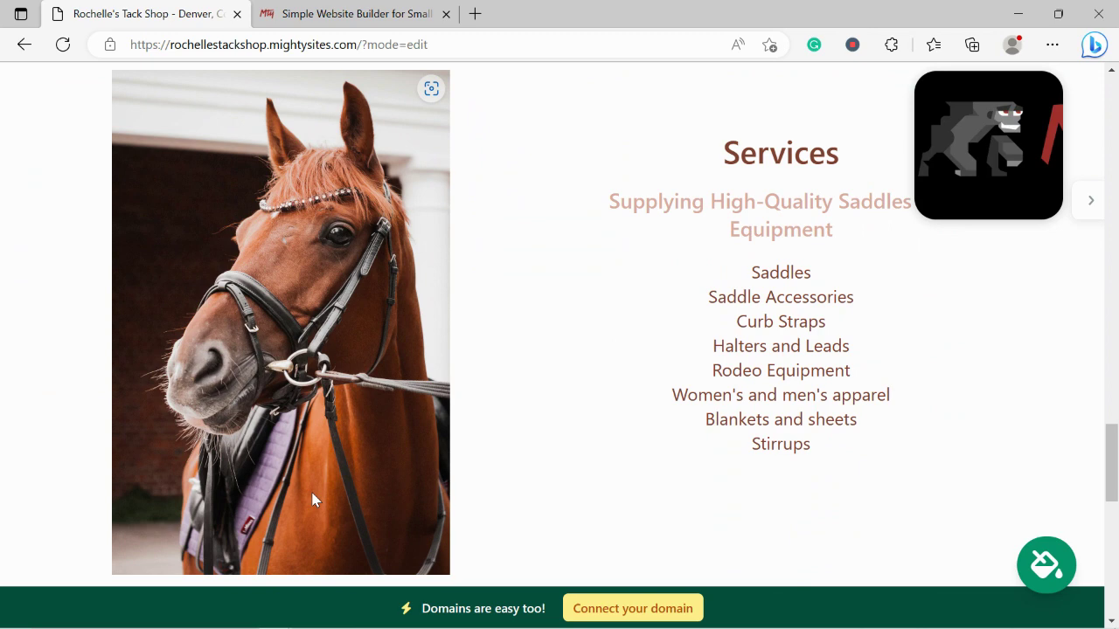
scroll(312, 500, down, 6)
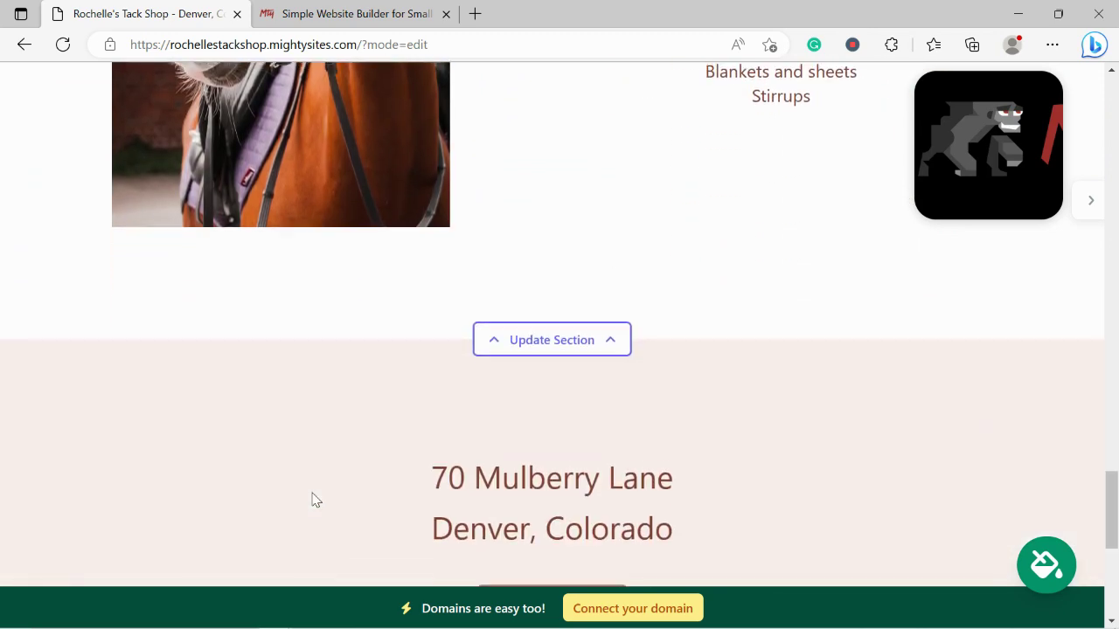
scroll(312, 500, up, 5)
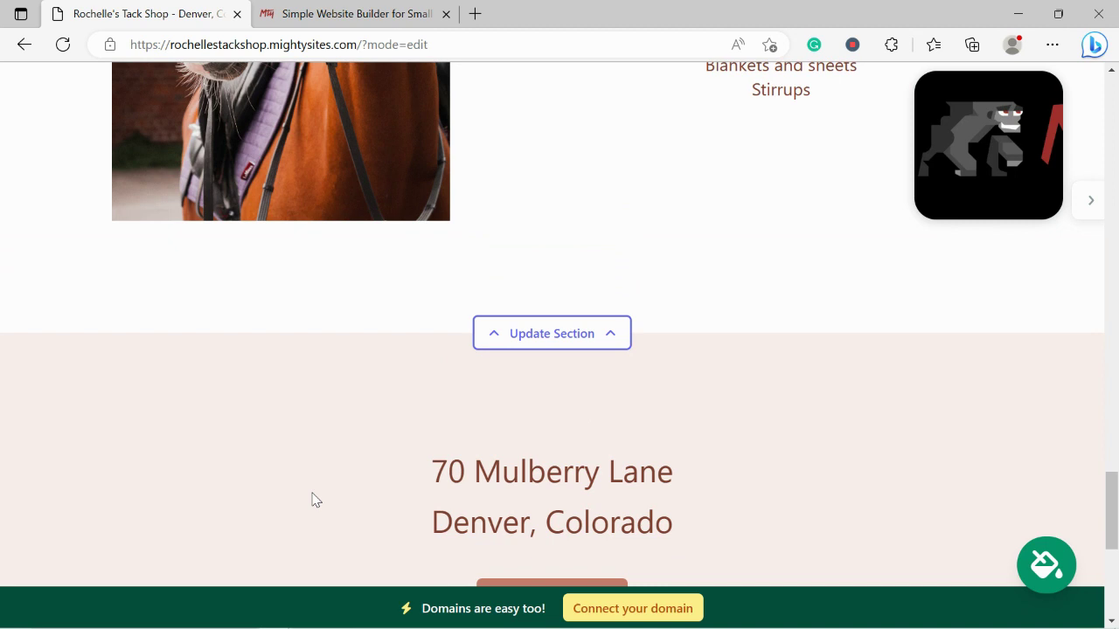
scroll(312, 500, up, 2)
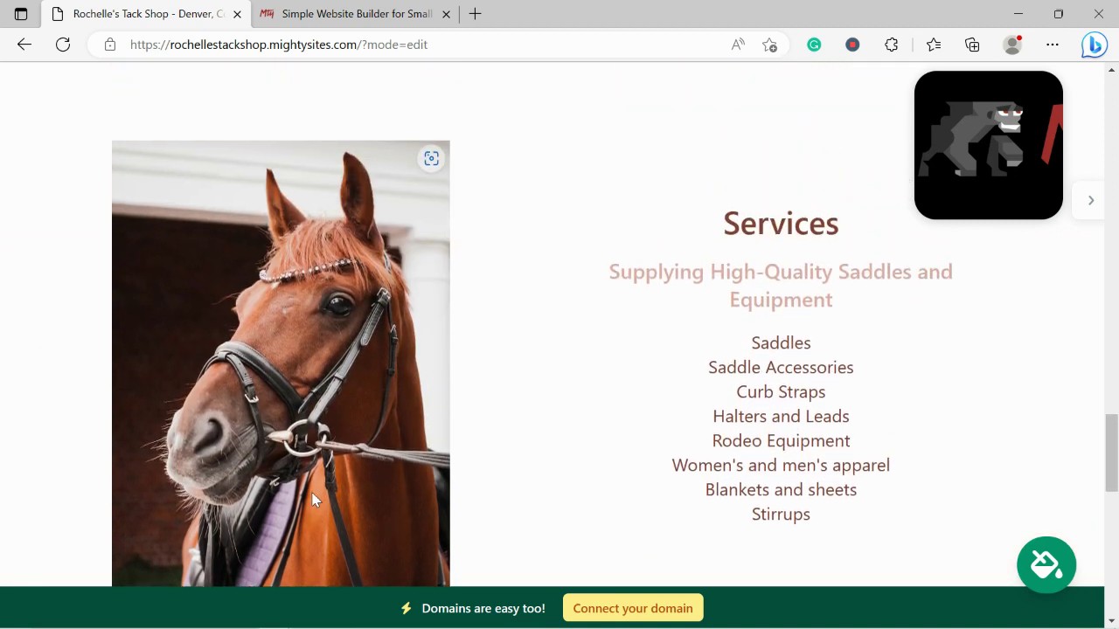
scroll(314, 500, up, 5)
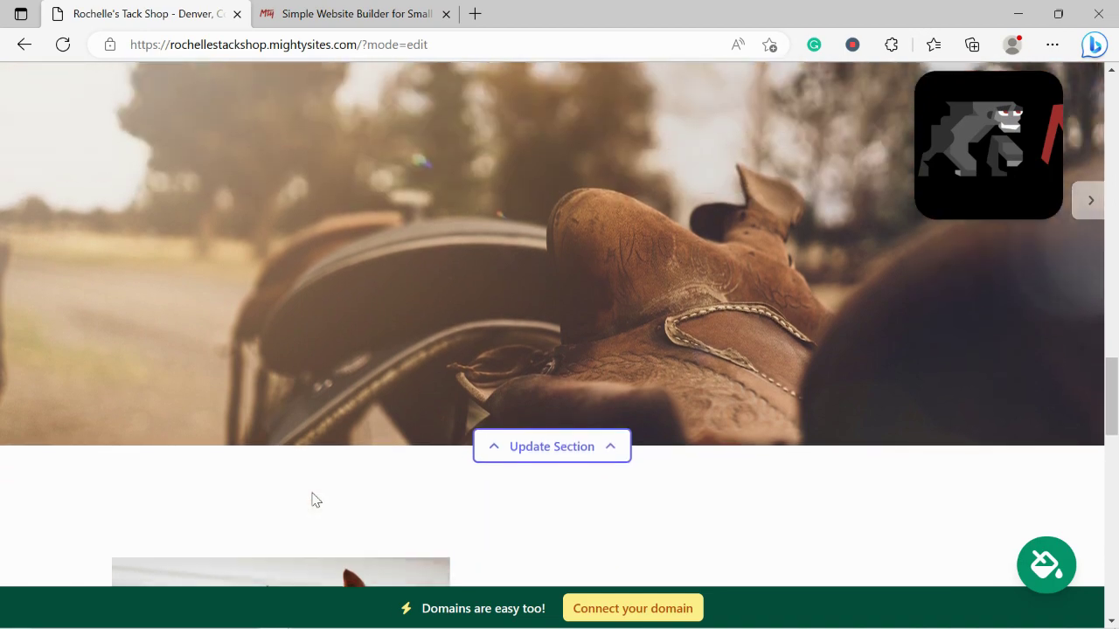
scroll(314, 500, up, 10)
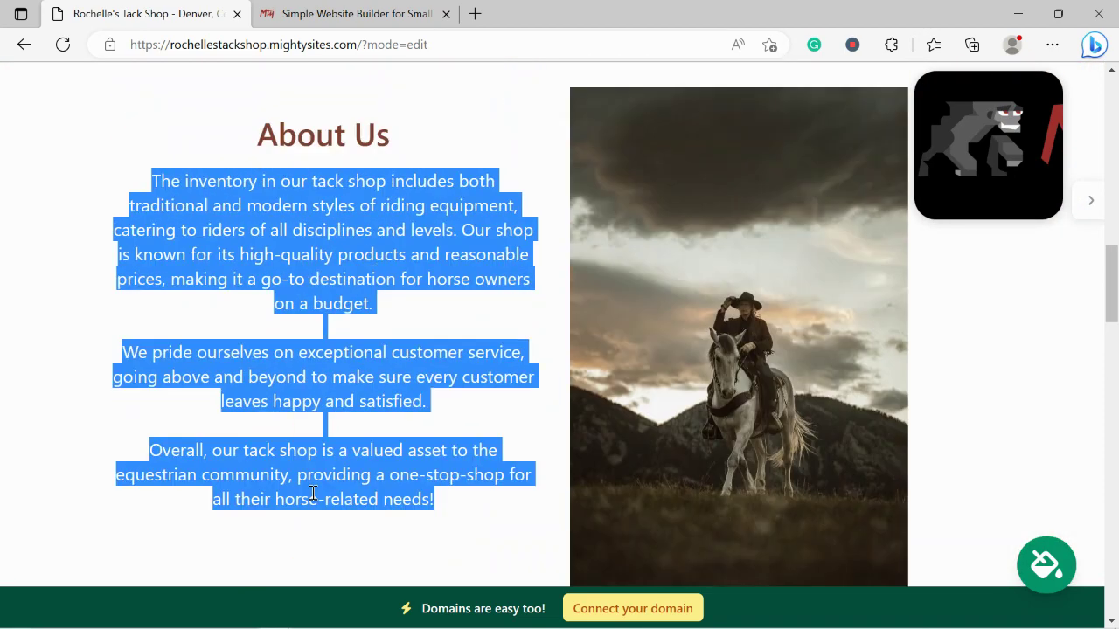
scroll(313, 493, up, 10)
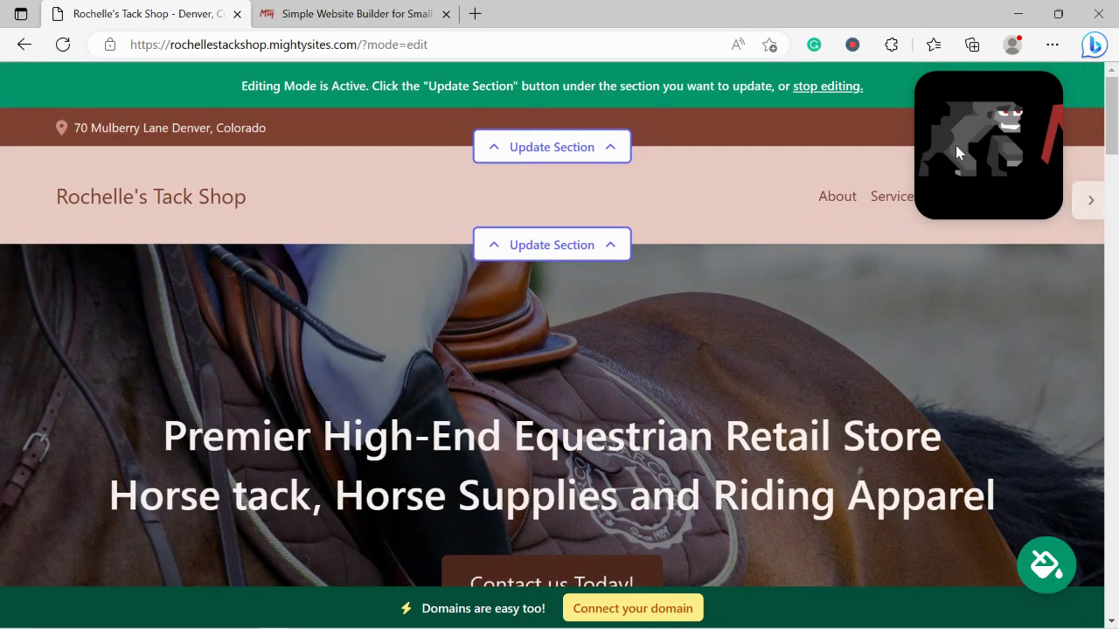
Enable 'Show email on site' in the address bar section and save the location details
click(617, 147)
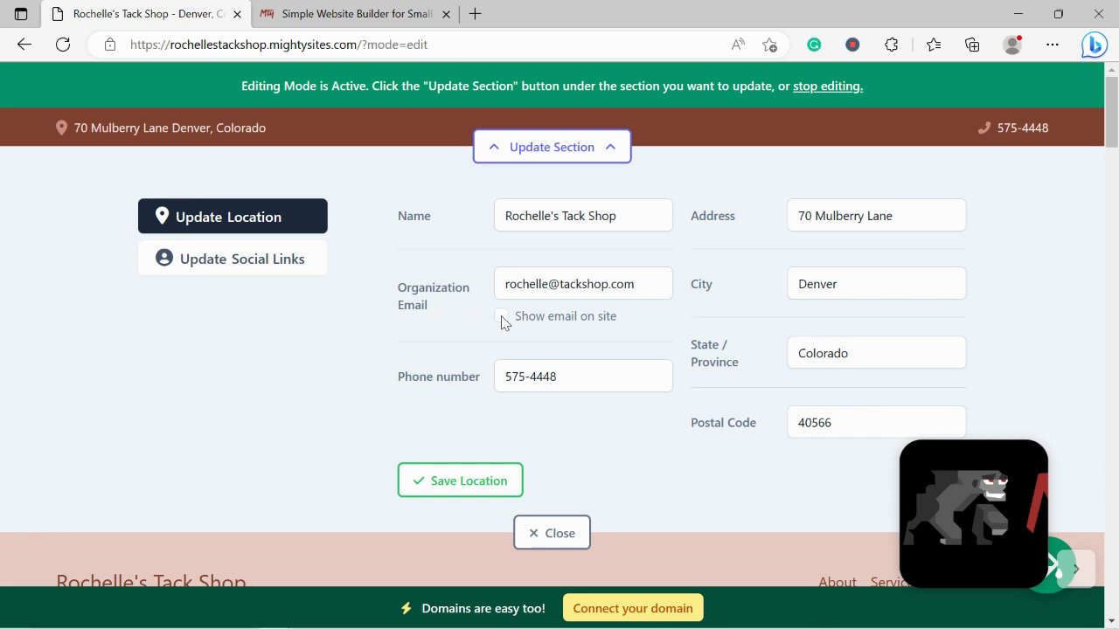
click(502, 317)
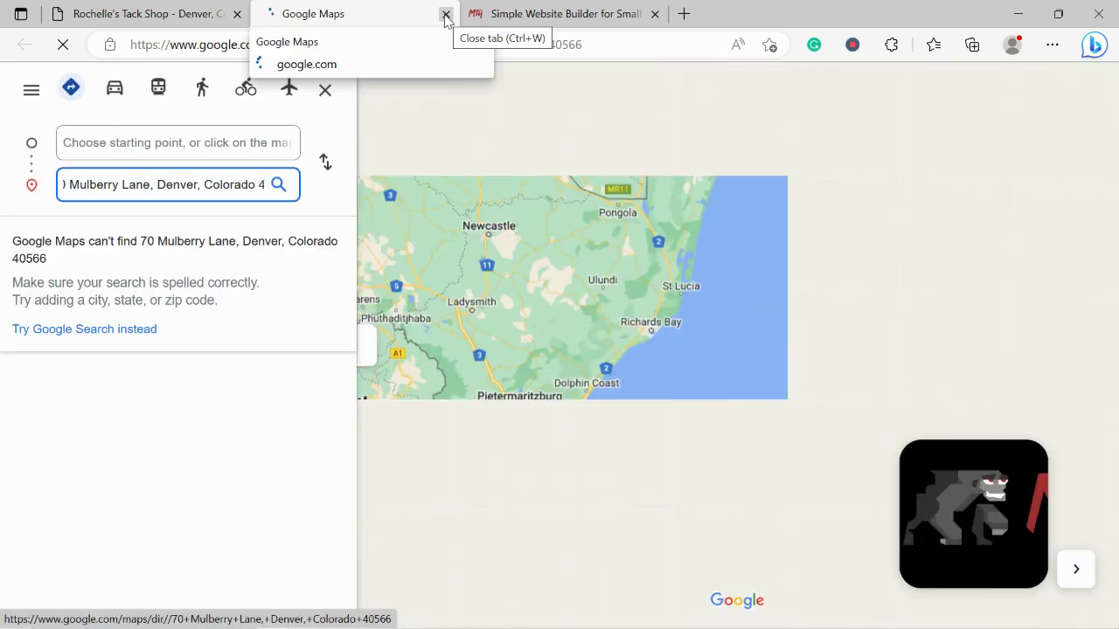
click(446, 15)
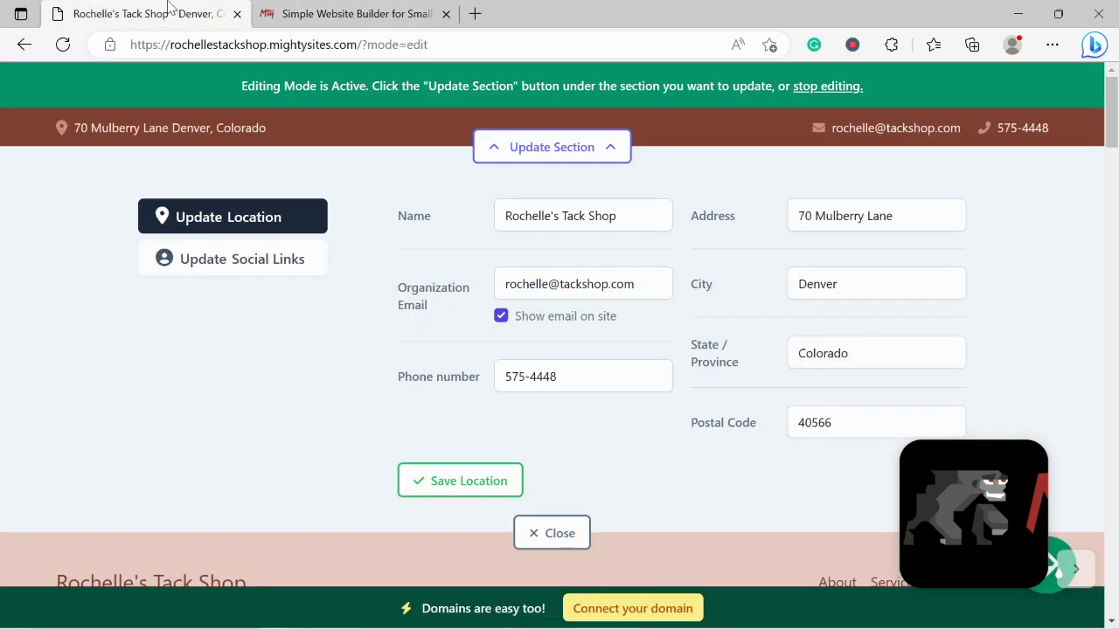
click(430, 486)
Enter 'mightysites' as the Instagram and Twitter handles, save the social links and close
click(274, 269)
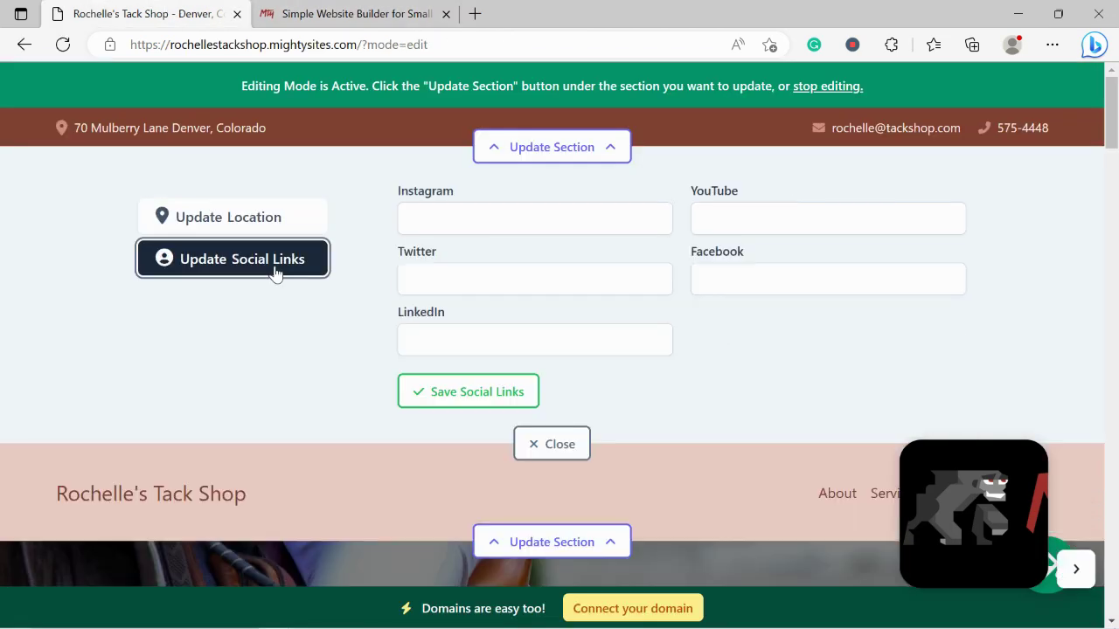
click(509, 221)
text(mighty)
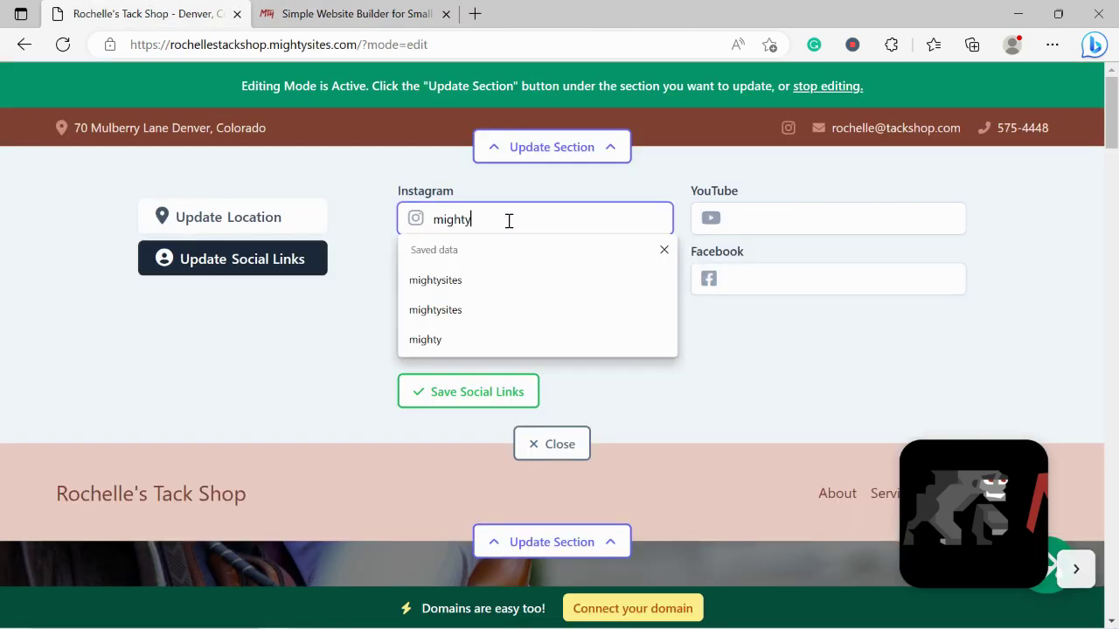
text(sites)
key(Return)
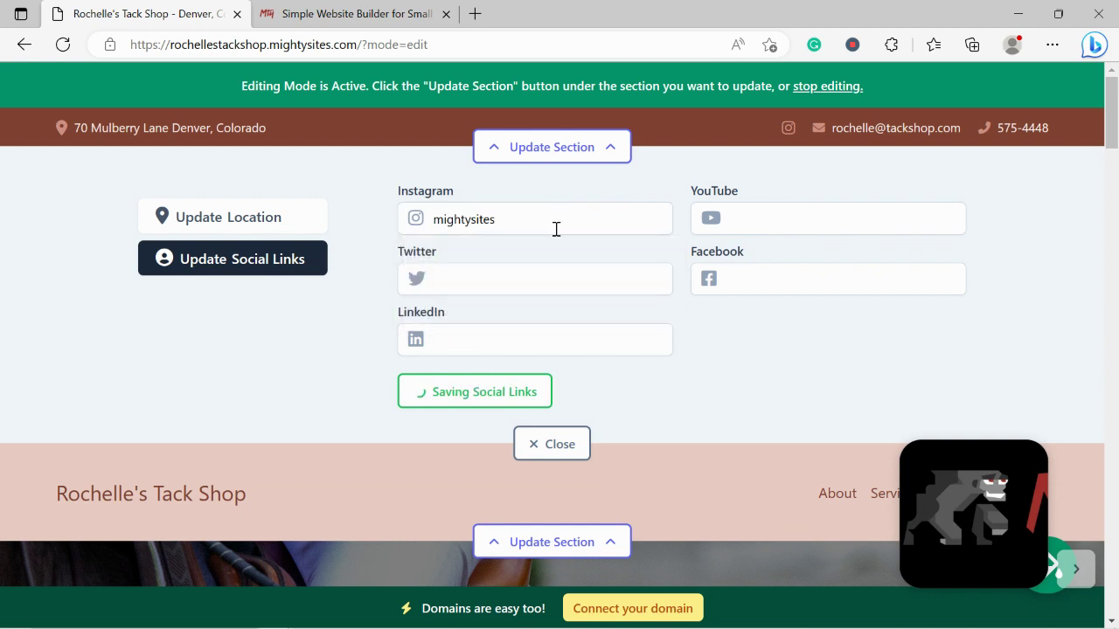
click(568, 286)
text(mightysit)
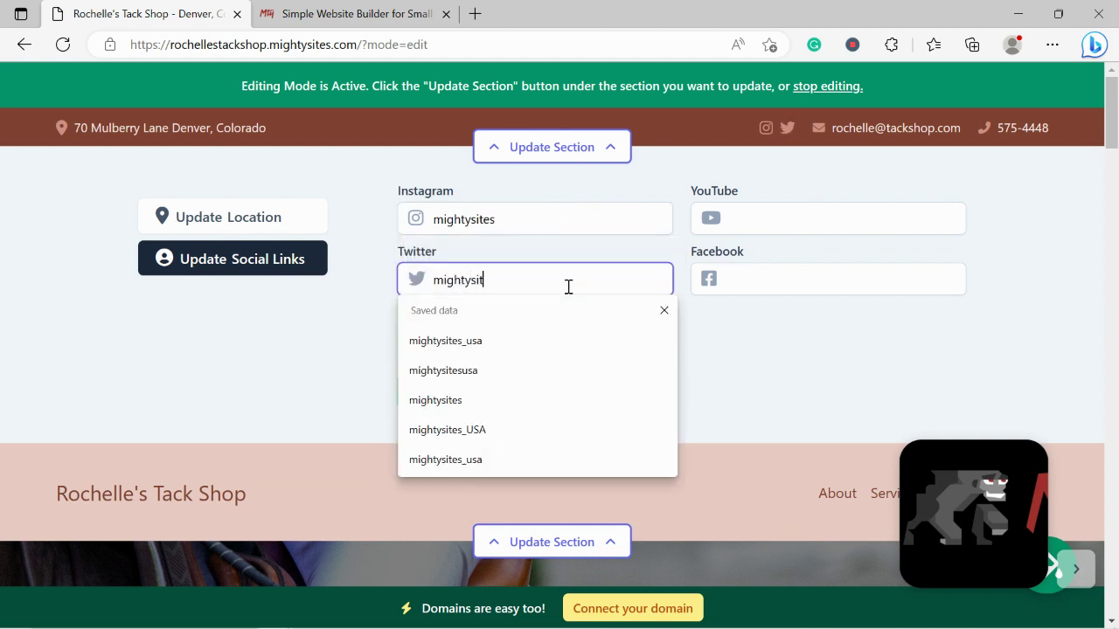
text(es)
key(Return)
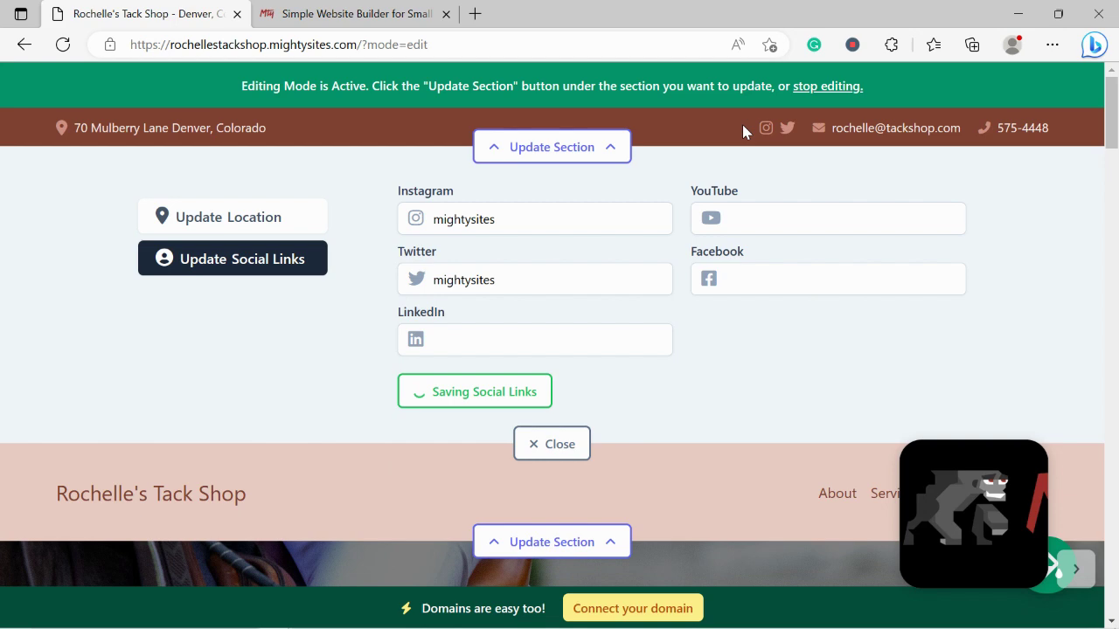
drag(1111, 112, 1114, 145)
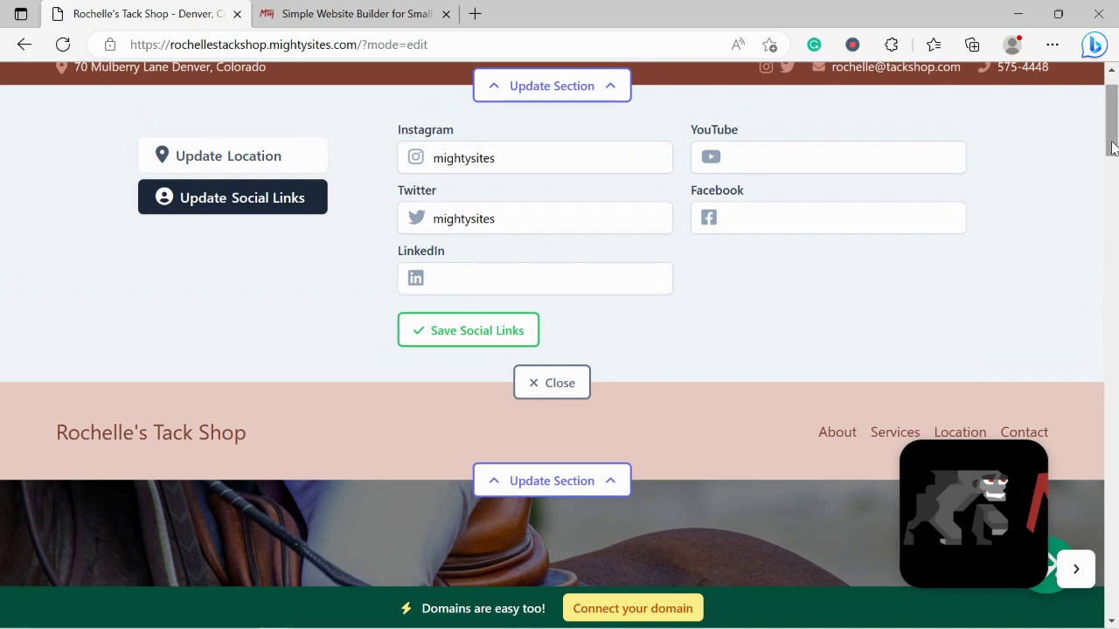
click(464, 340)
click(532, 382)
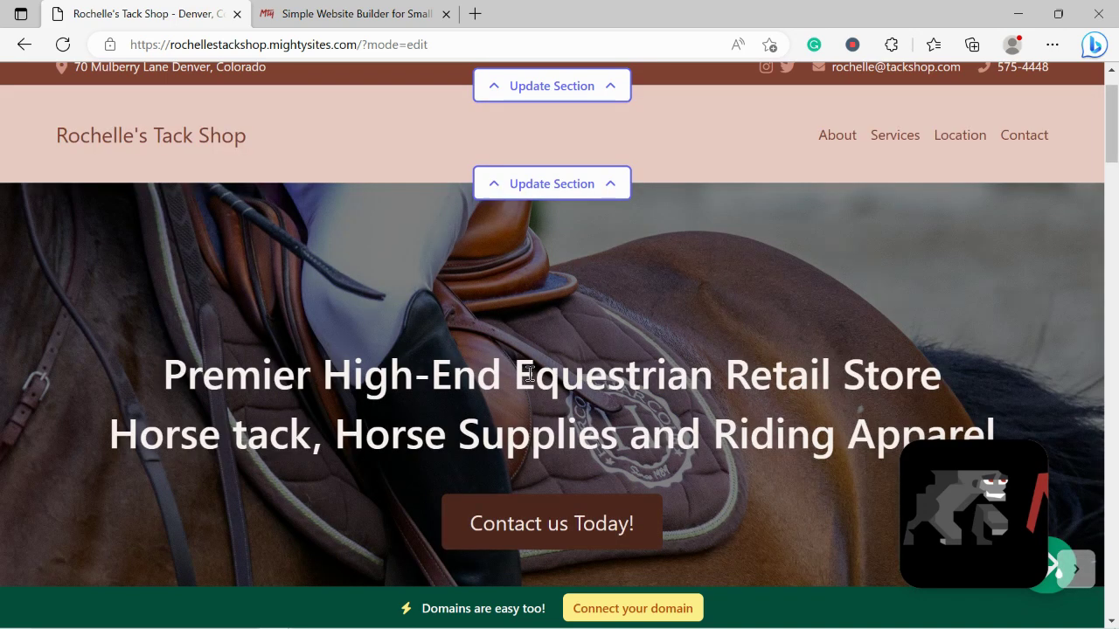
Replace the header logo by uploading the Mighty Sites logo file from the Pictures folder
click(600, 183)
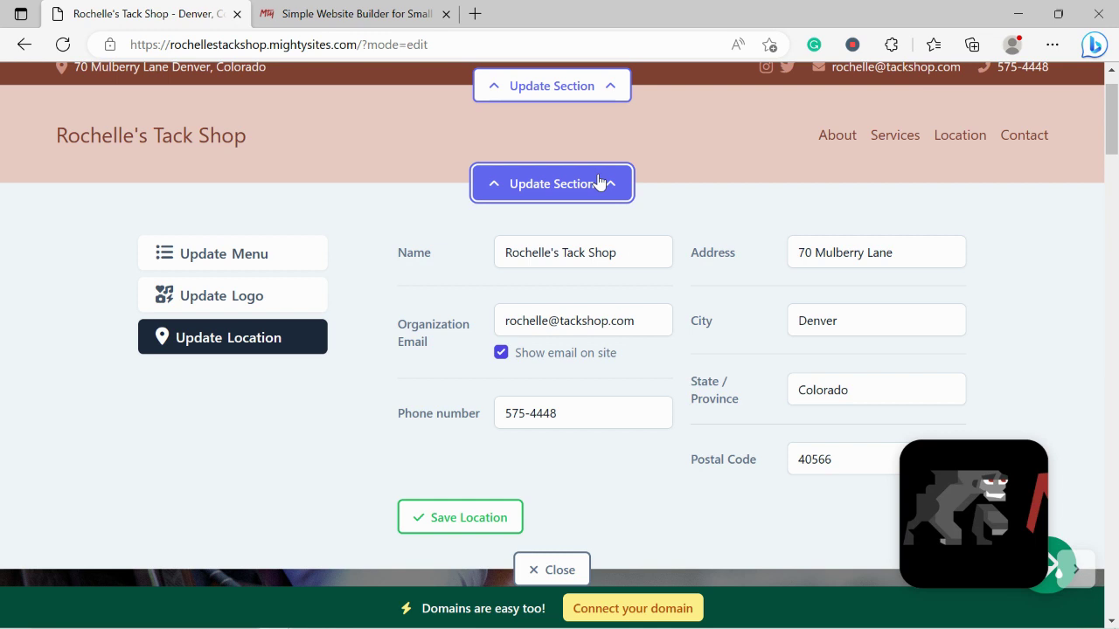
click(247, 306)
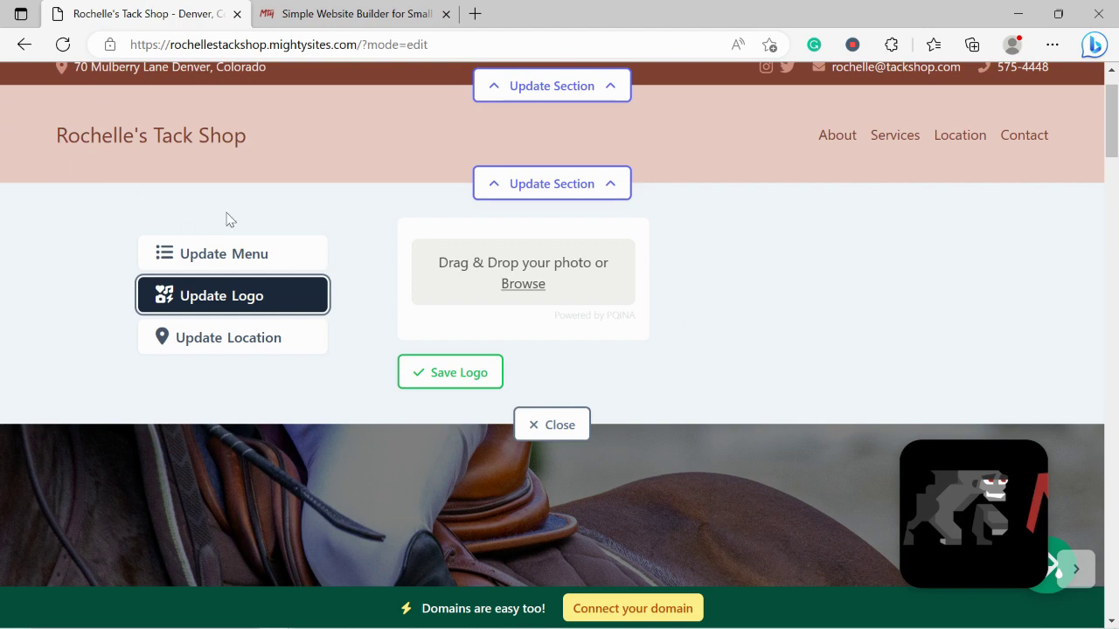
click(524, 283)
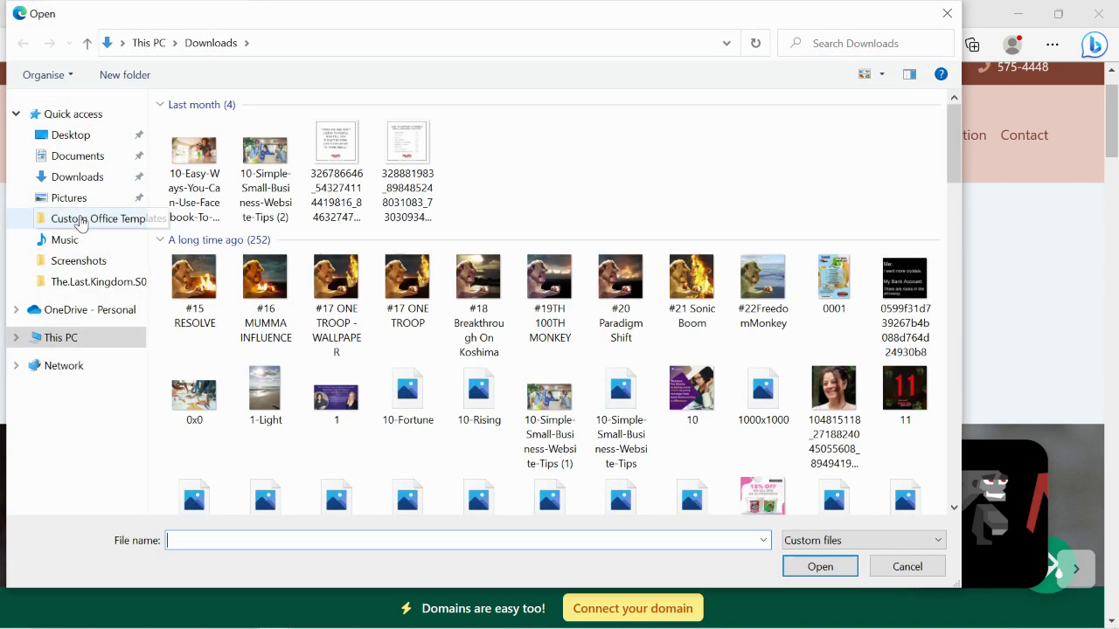
click(69, 198)
double_click(500, 162)
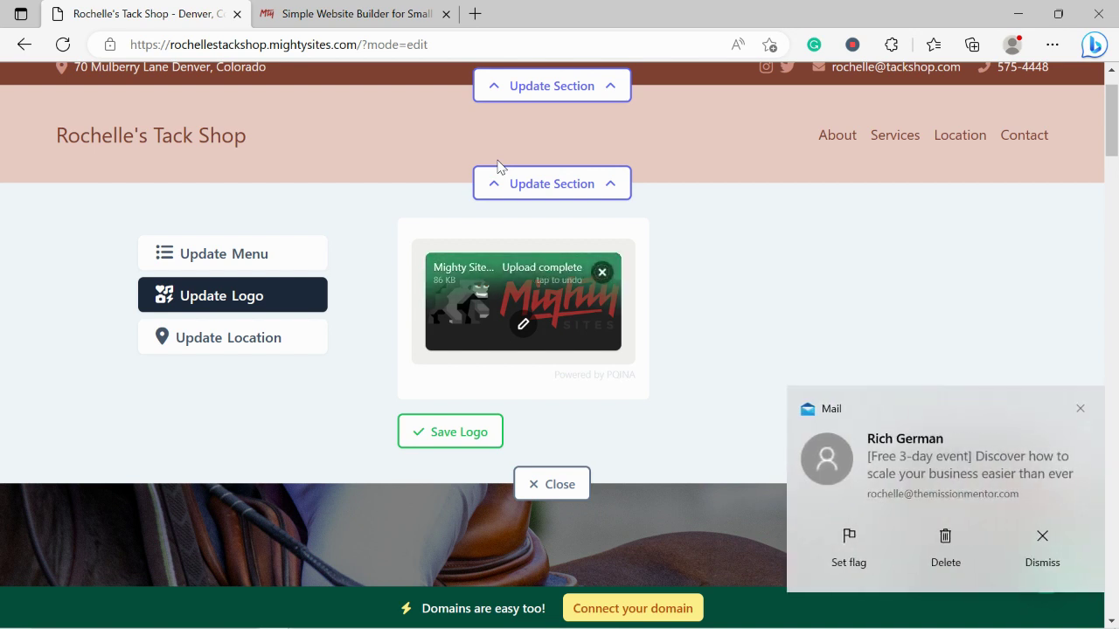
Dismiss the mail popup and crop the blank space off the logo's top and bottom
click(1080, 409)
mouse_move(532, 325)
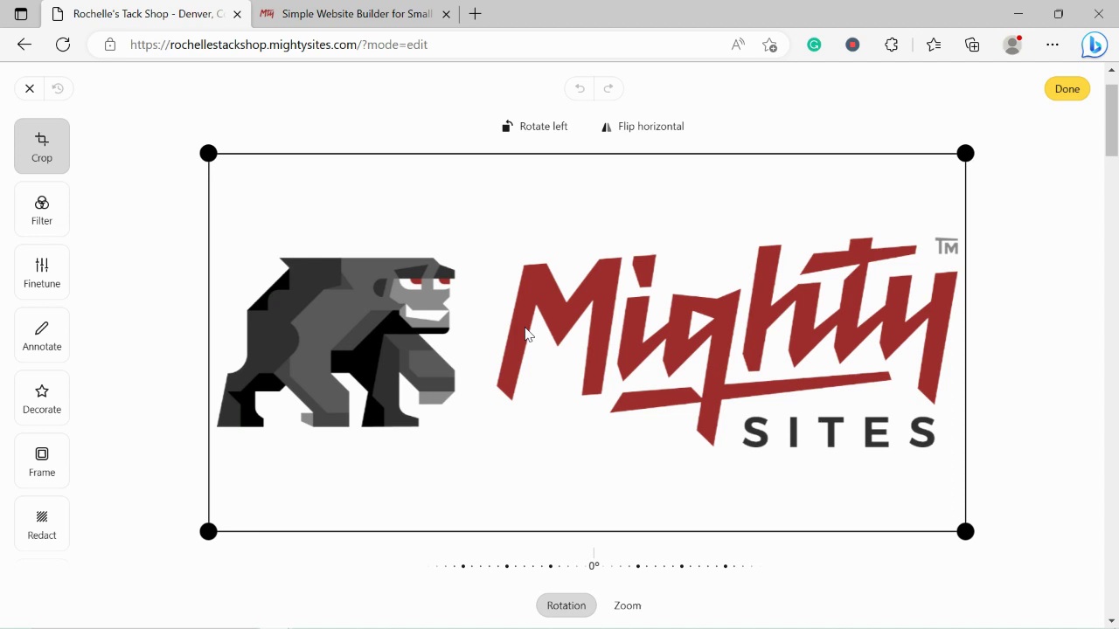
drag(208, 153, 199, 219)
drag(202, 528, 195, 472)
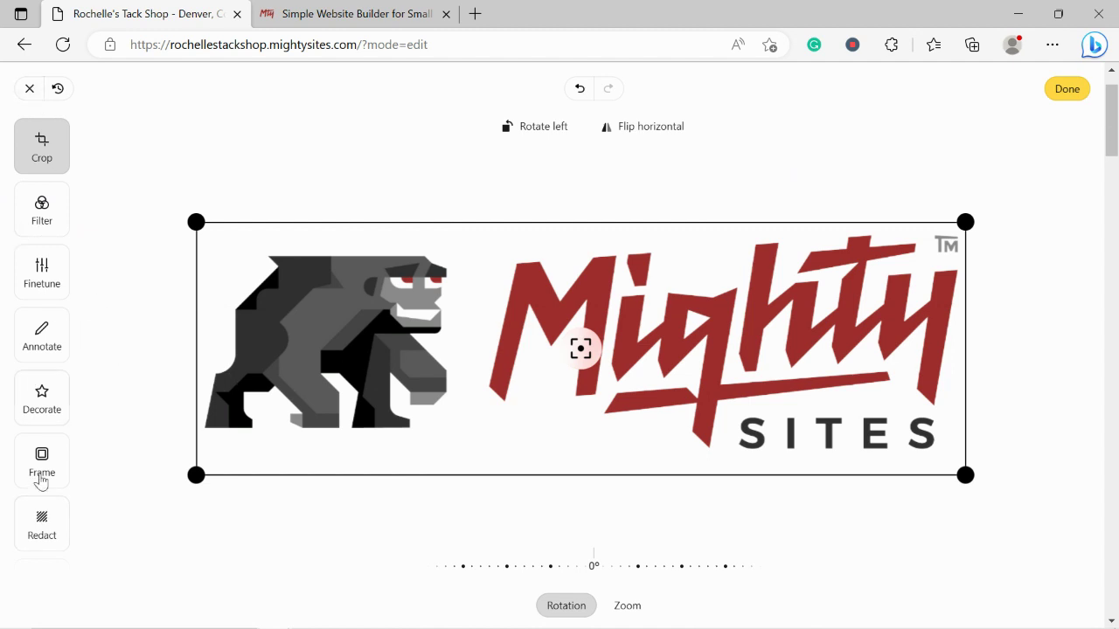
click(1067, 89)
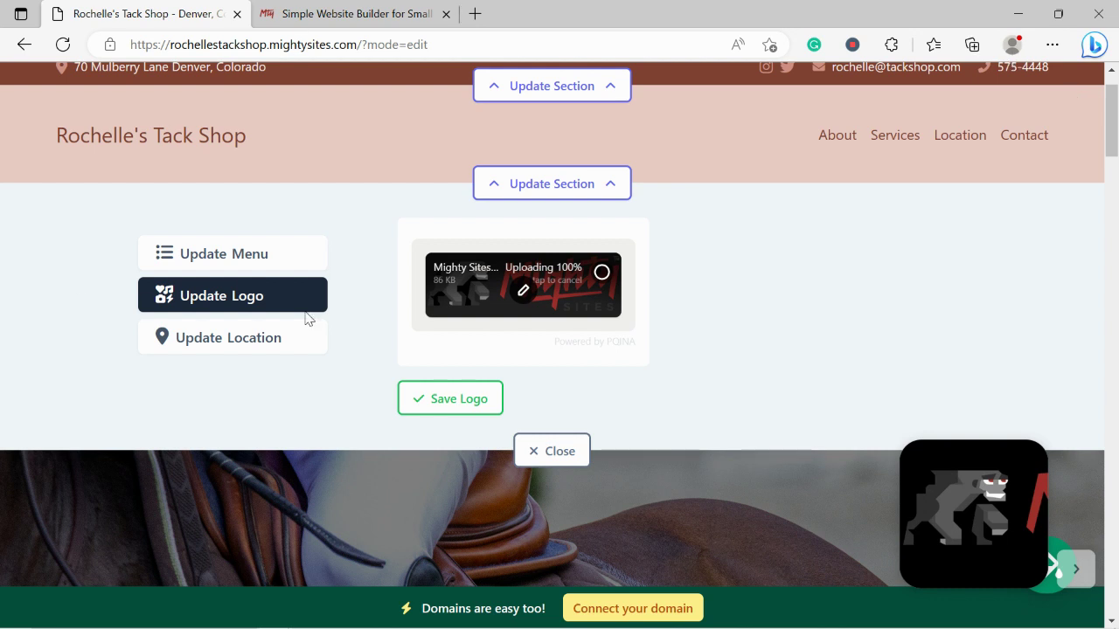
Save the cropped logo into the site header and close the logo editor
click(496, 399)
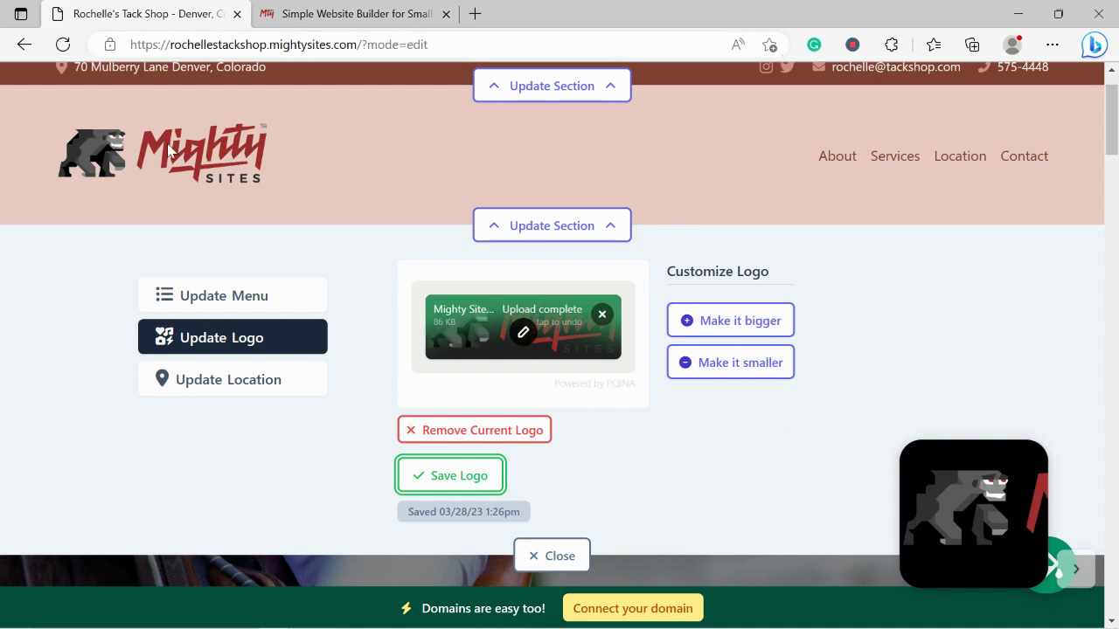
scroll(34, 179, down, 1)
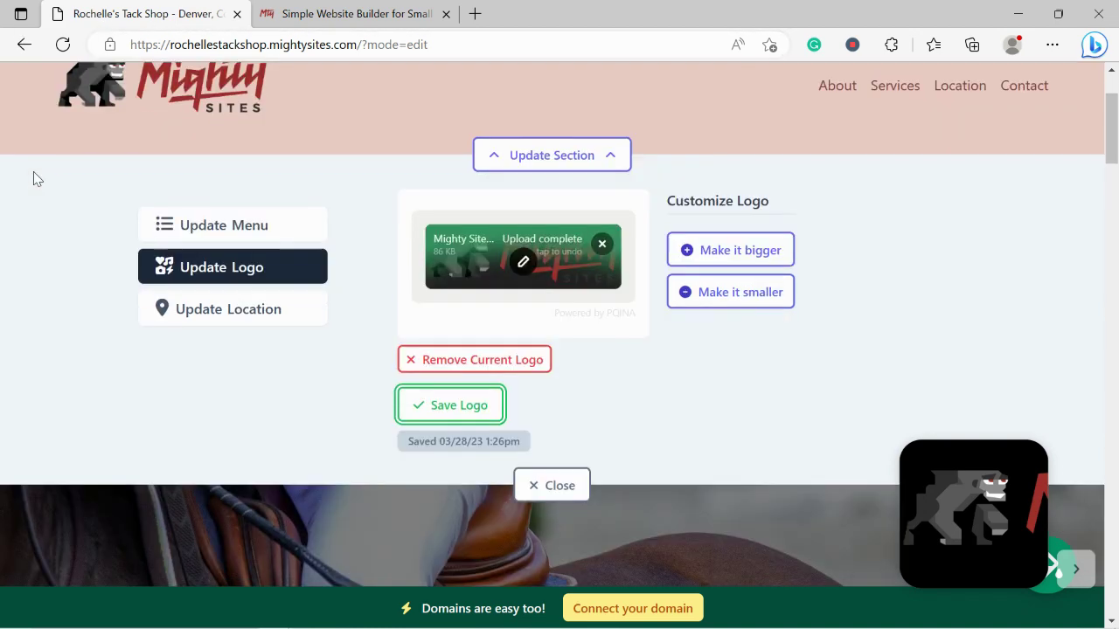
click(425, 417)
click(545, 486)
scroll(330, 268, down, 2)
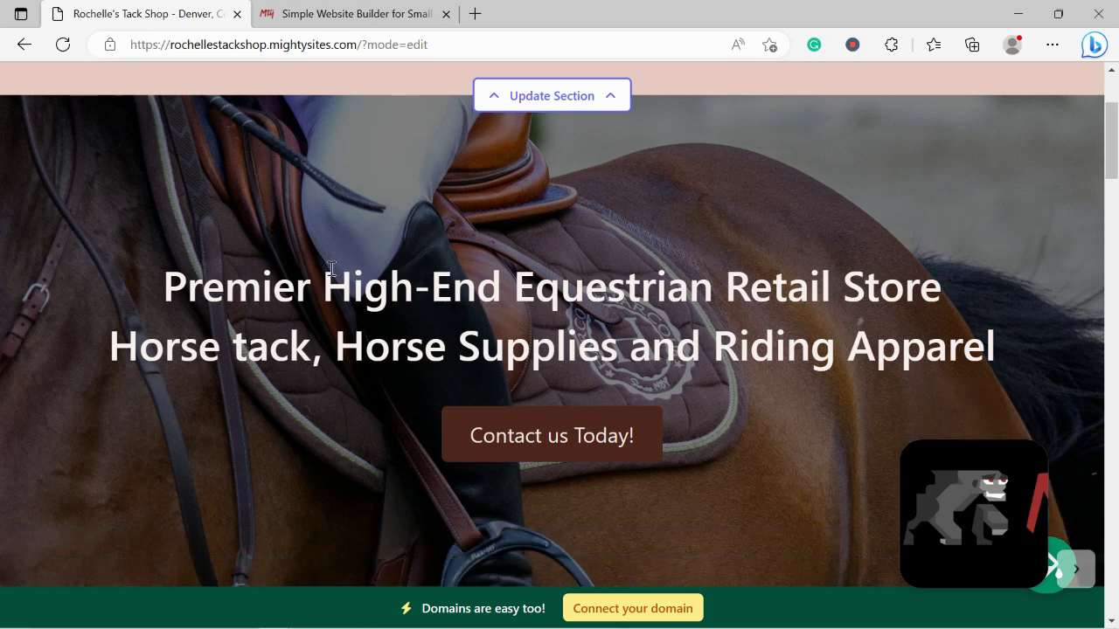
scroll(332, 269, down, 3)
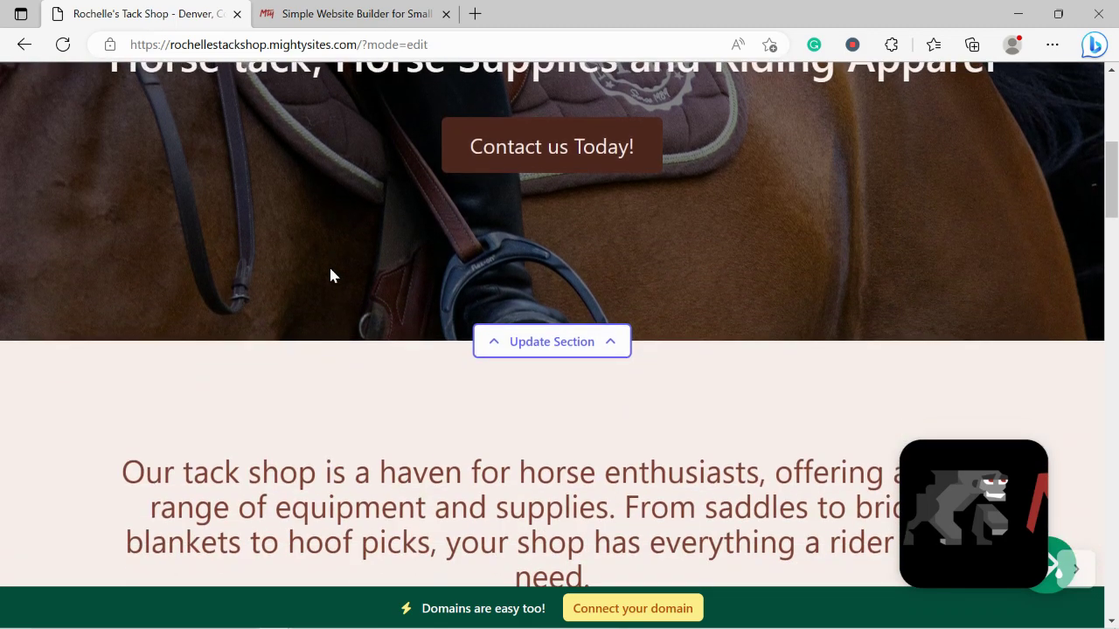
scroll(330, 275, down, 4)
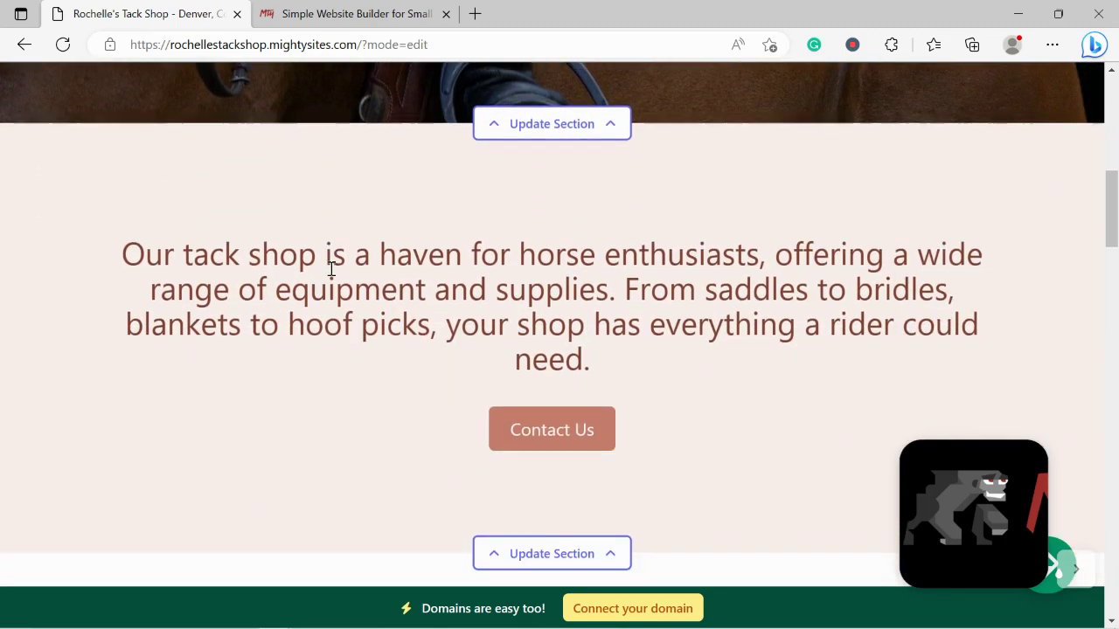
scroll(330, 275, down, 2)
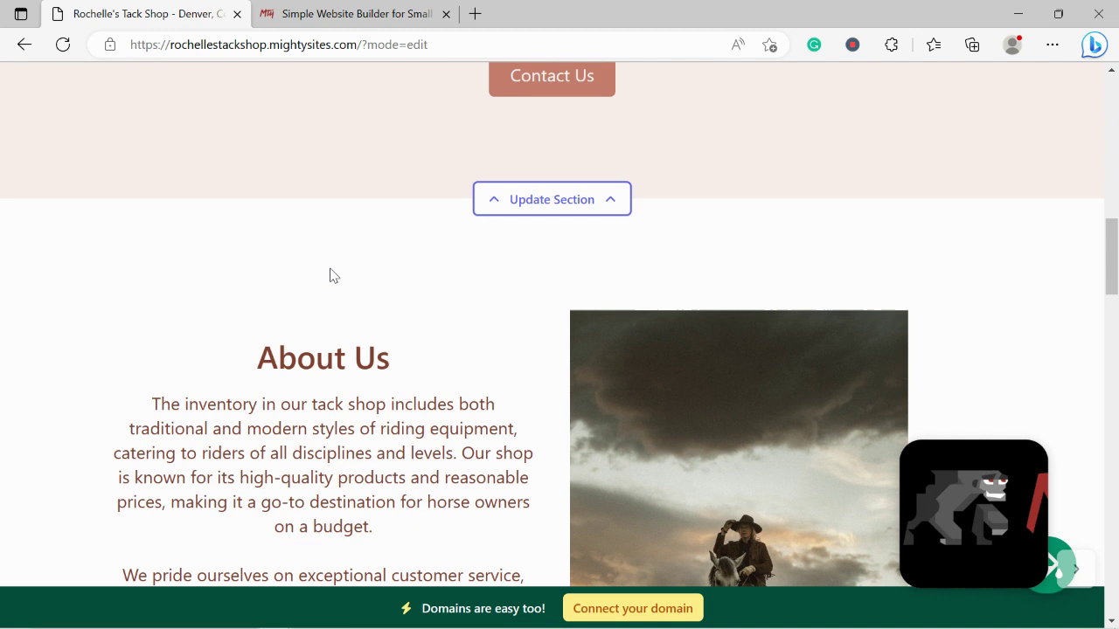
scroll(330, 275, down, 1)
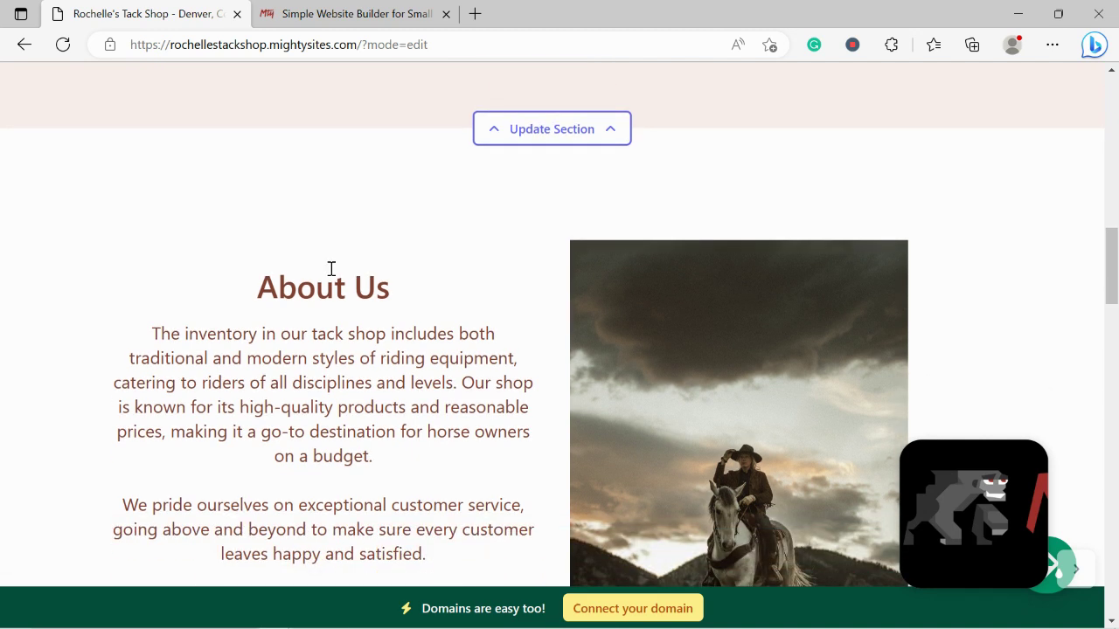
scroll(331, 268, down, 1)
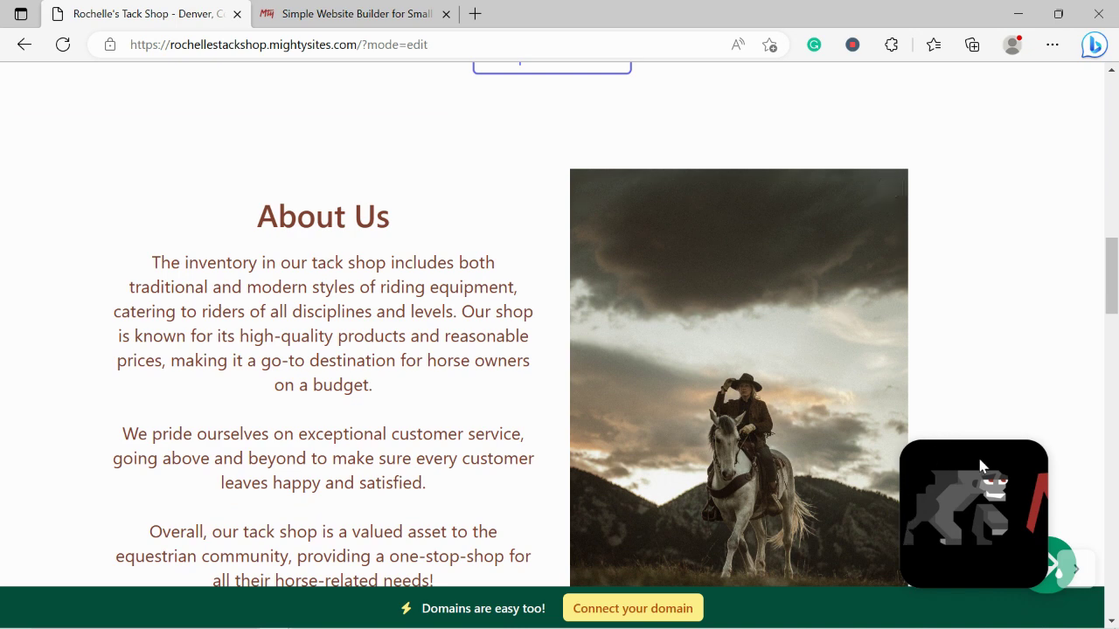
drag(1112, 274, 1116, 137)
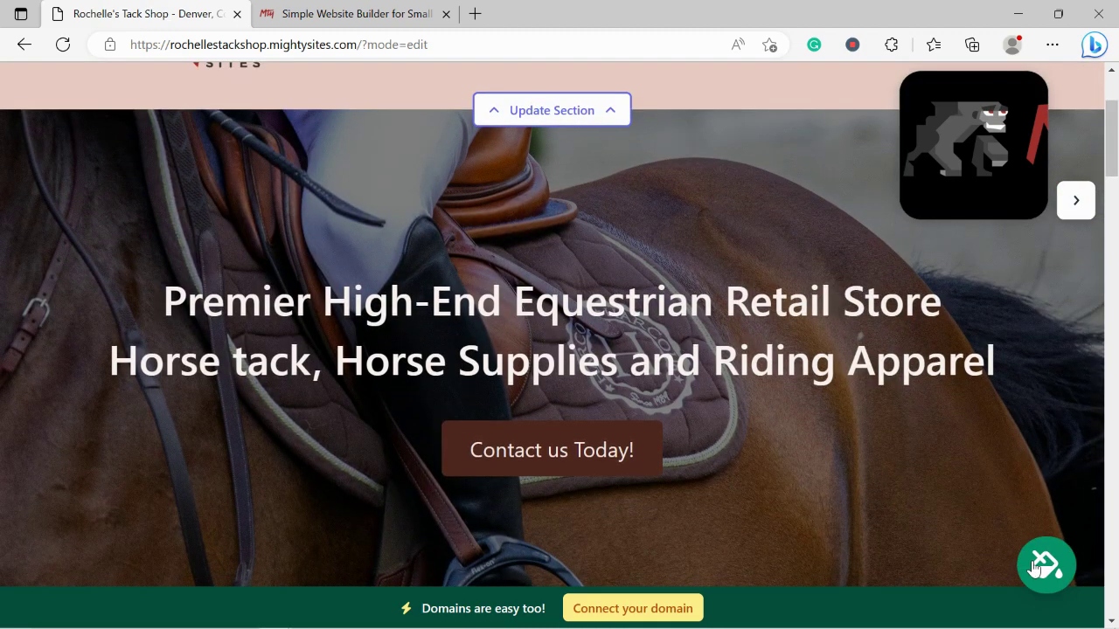
Choose the third swatch, maroon and pale pink, from the last page of colour themes and save it
click(1038, 564)
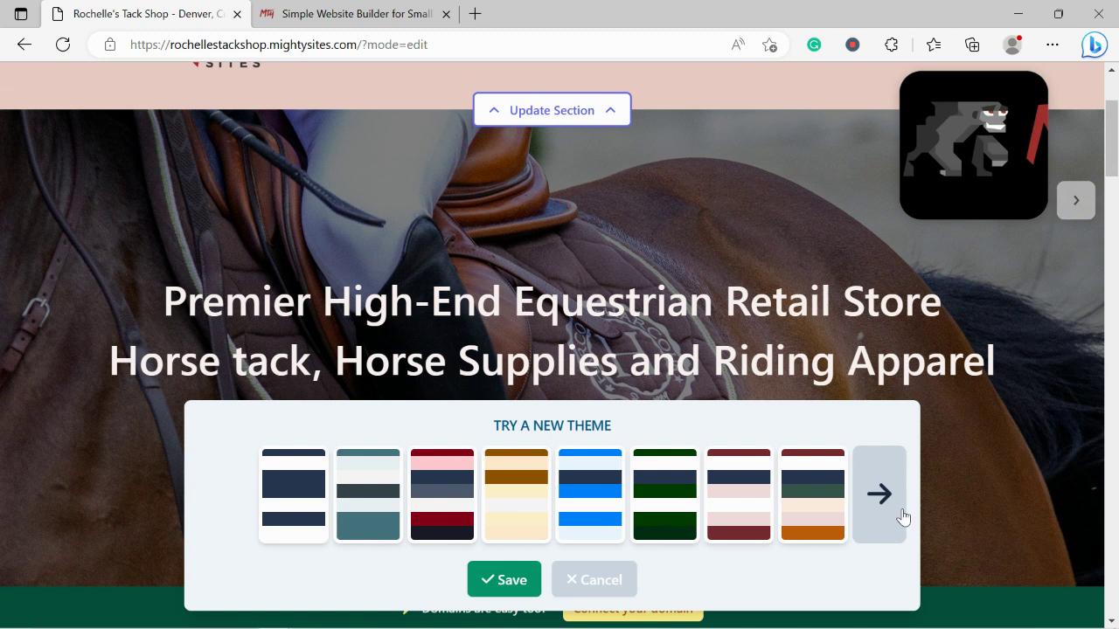
click(903, 517)
click(903, 518)
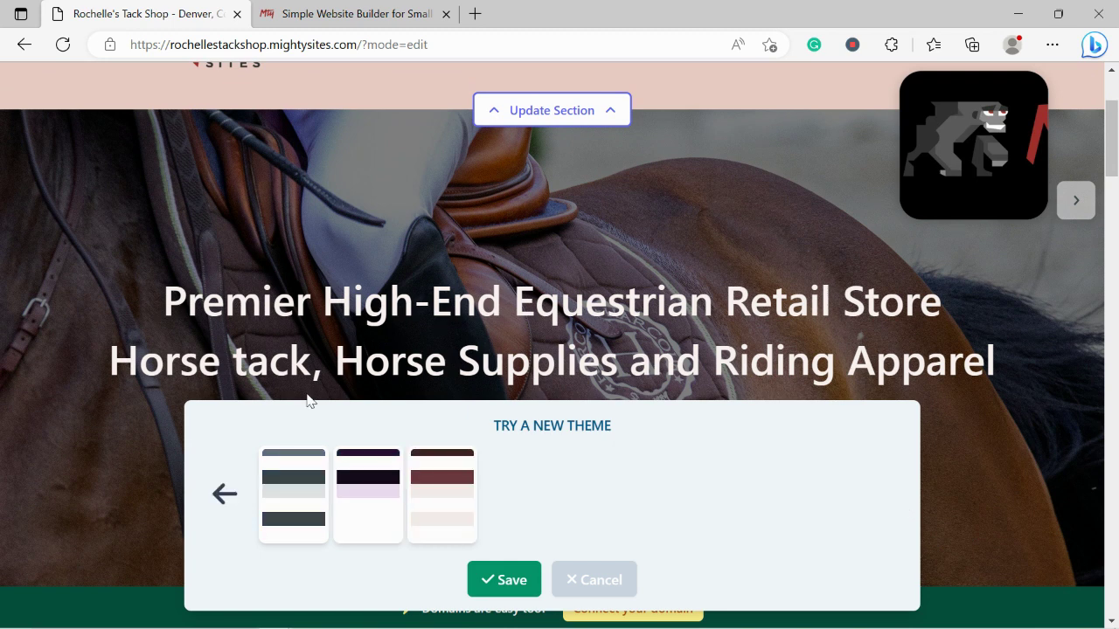
scroll(426, 472, down, 1)
click(426, 472)
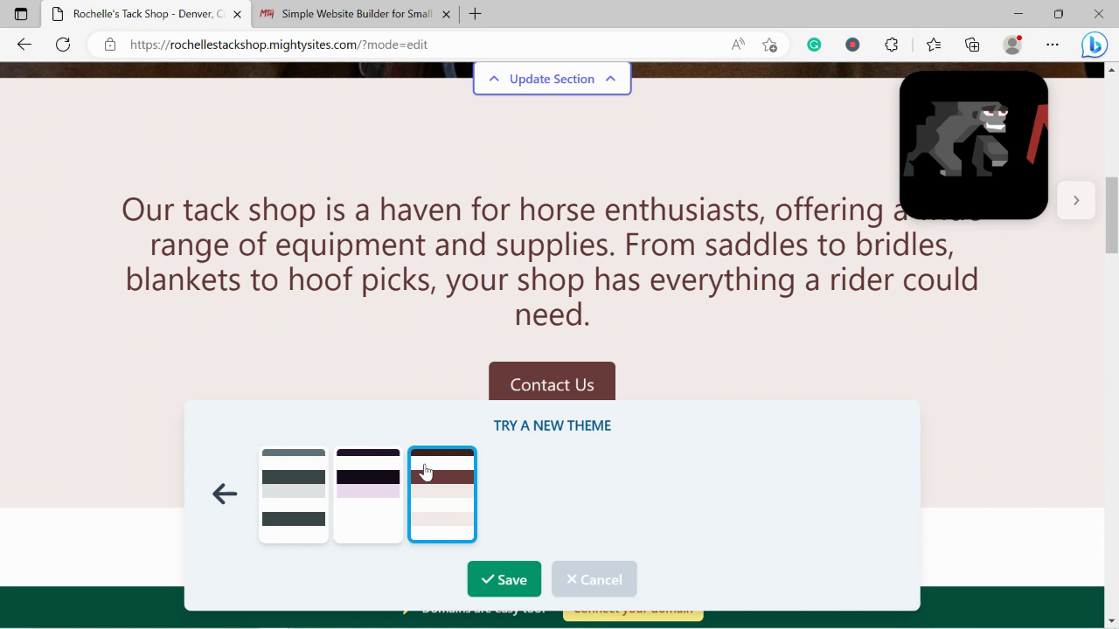
click(488, 591)
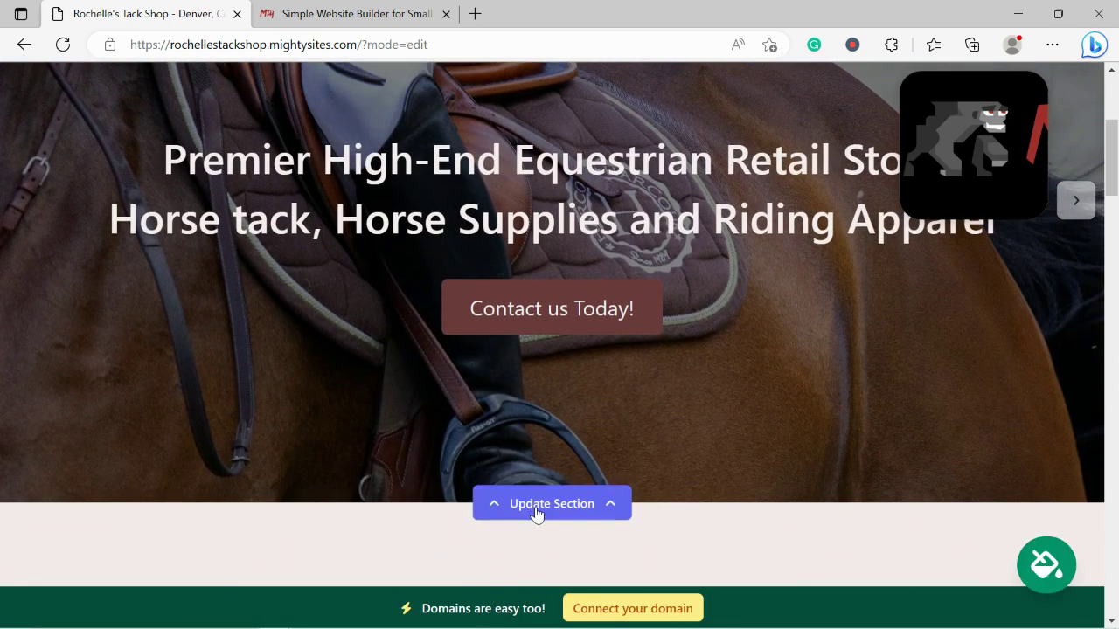
Bring up the hero image's stock photo library showing its 'Tack Shop' search results
click(533, 505)
scroll(201, 263, down, 2)
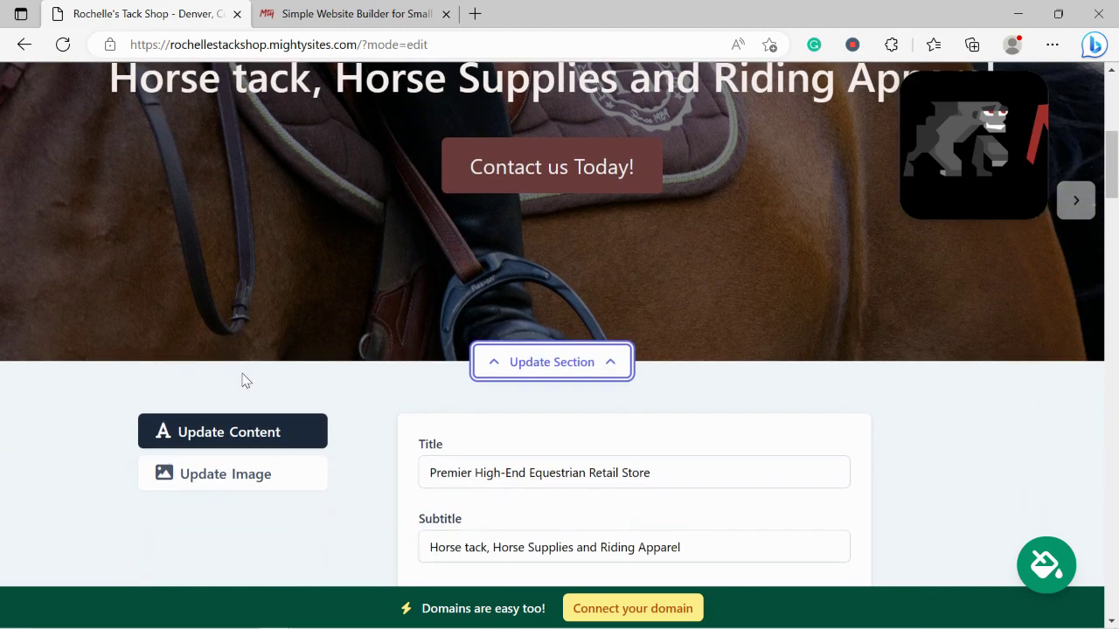
click(267, 467)
scroll(251, 295, down, 1)
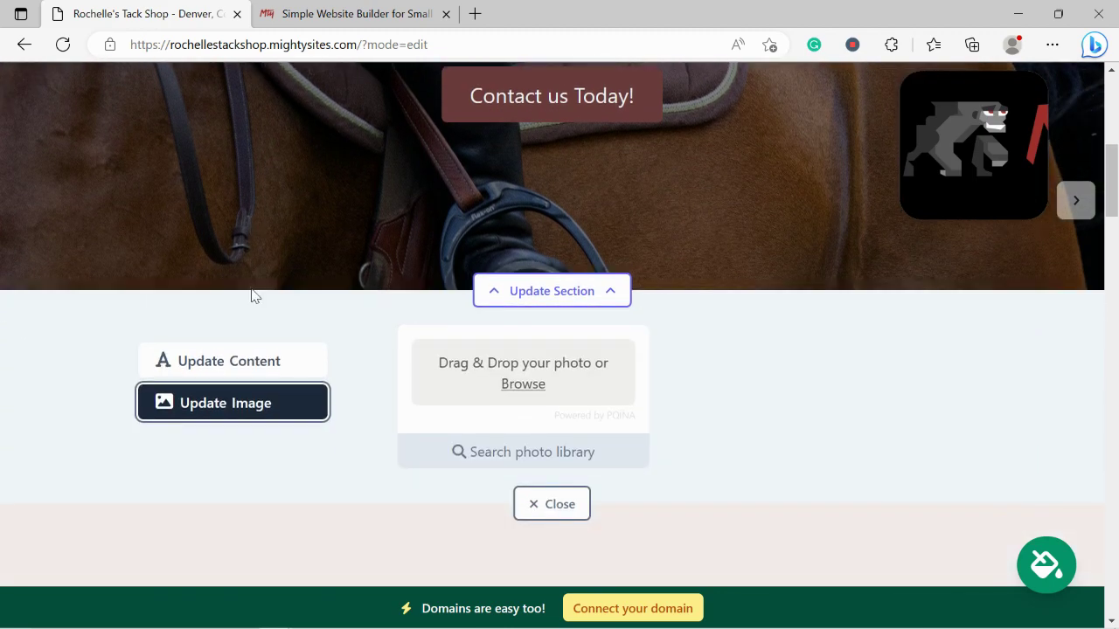
click(541, 449)
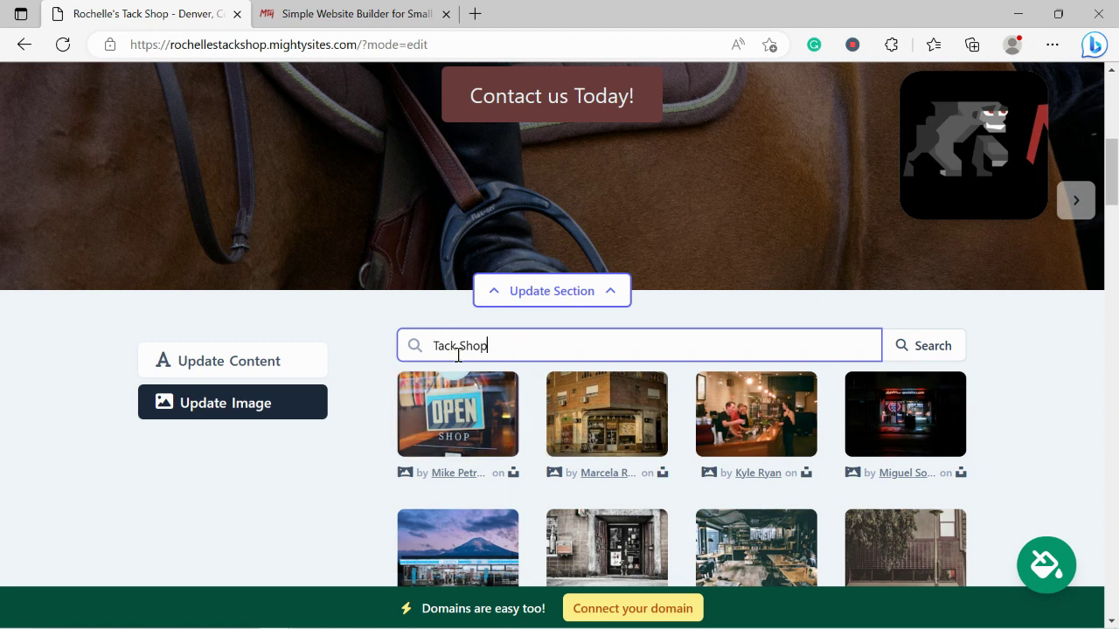
scroll(321, 498, down, 3)
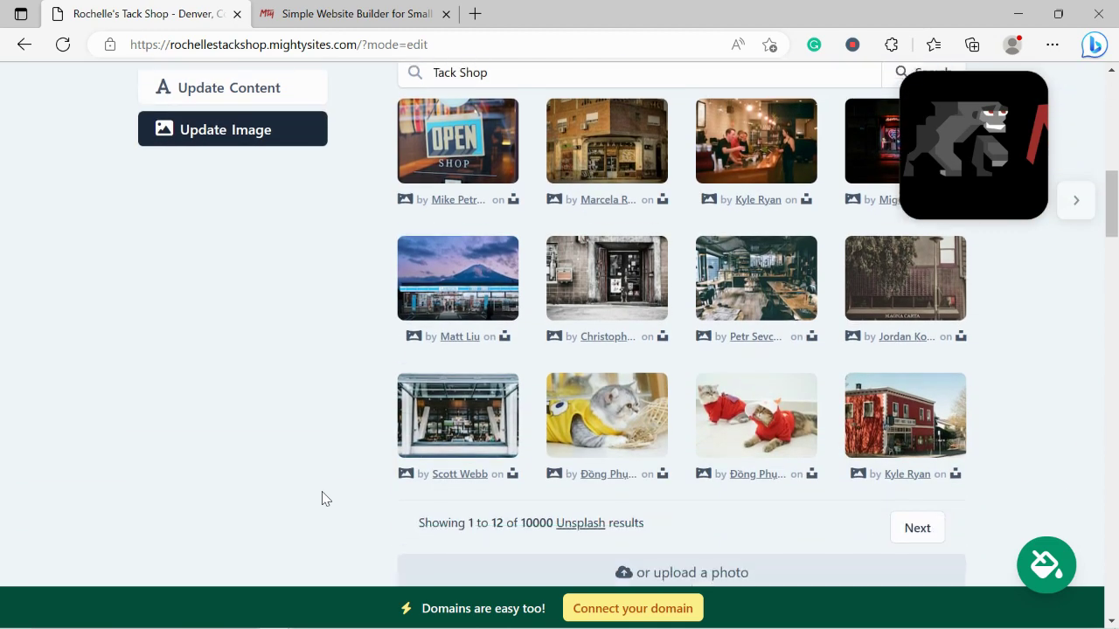
scroll(321, 498, up, 1)
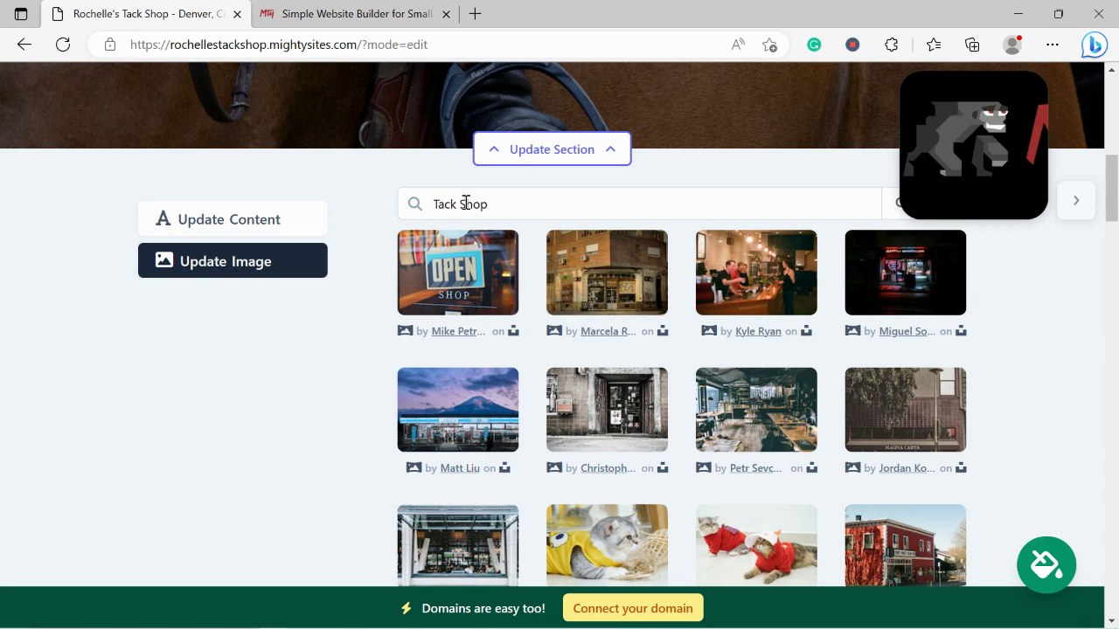
Replace the stock photo search with 'horse saddle'
drag(468, 205, 617, 203)
key(BackSpace)
key(BackSpace)
key(BackSpace)
key(BackSpace)
key(BackSpace)
key(BackSpace)
key(BackSpace)
text(h)
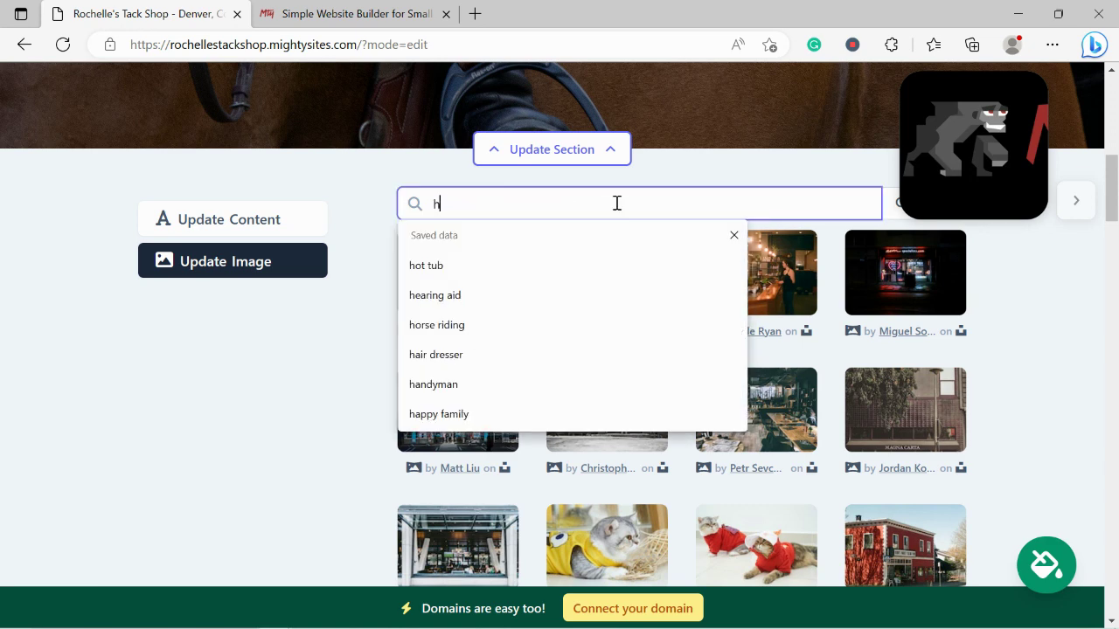
text(orse saddle)
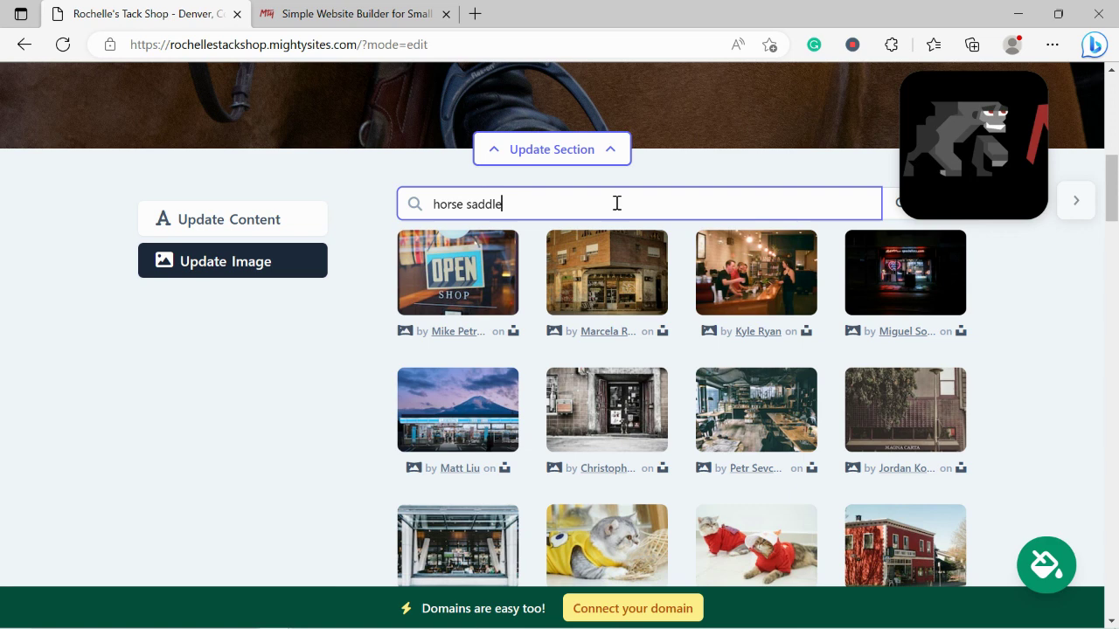
key(Return)
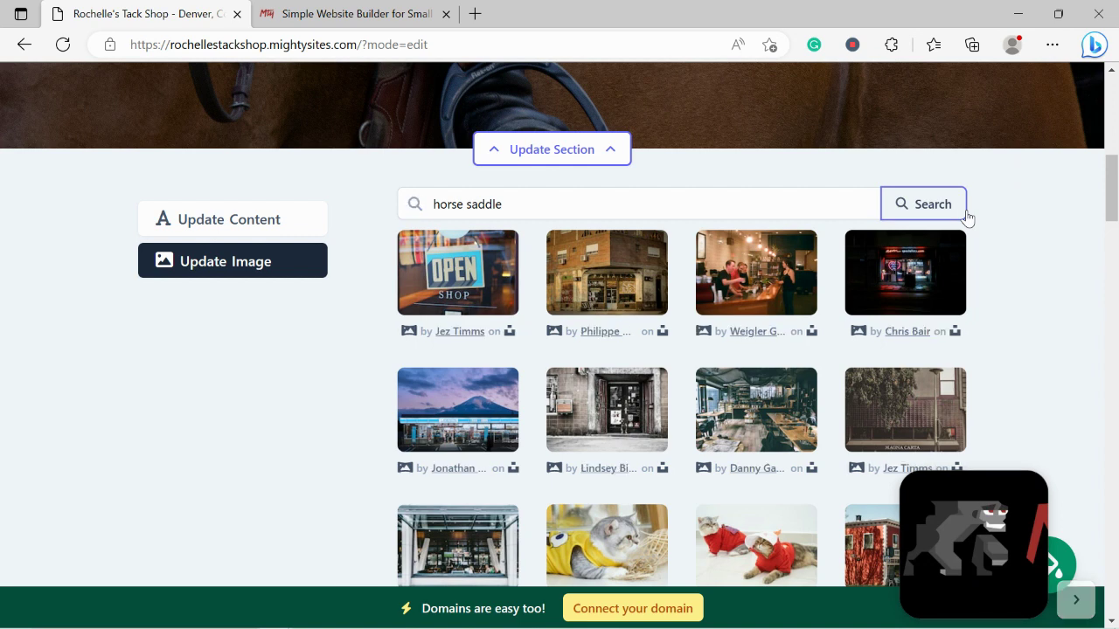
Preview the photo of a white horse wearing a saddle from the results
scroll(967, 218, down, 1)
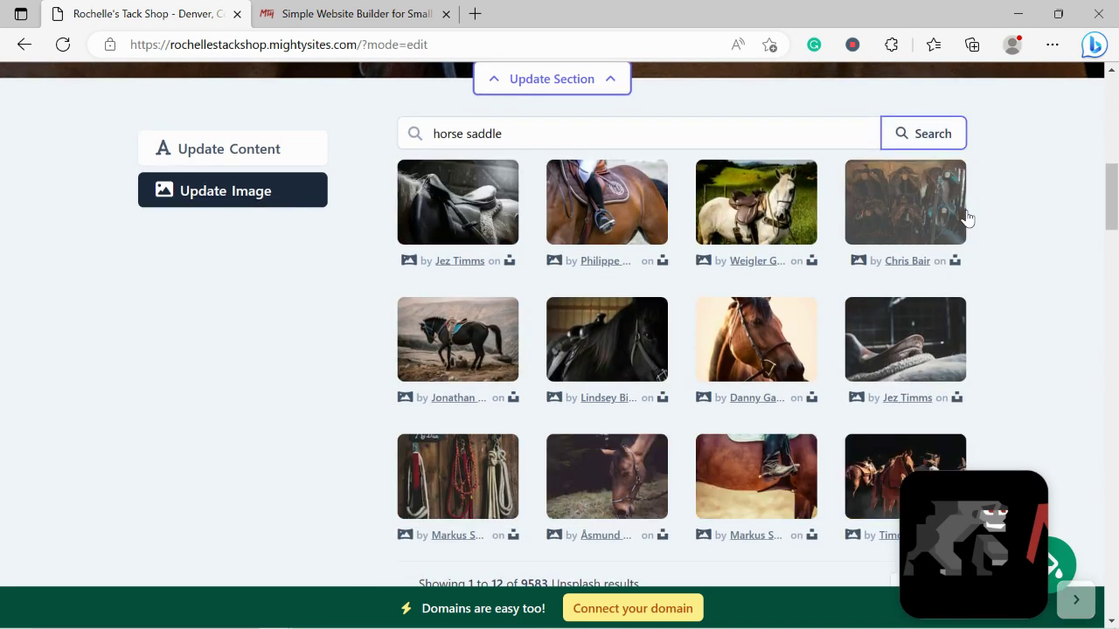
scroll(967, 218, down, 1)
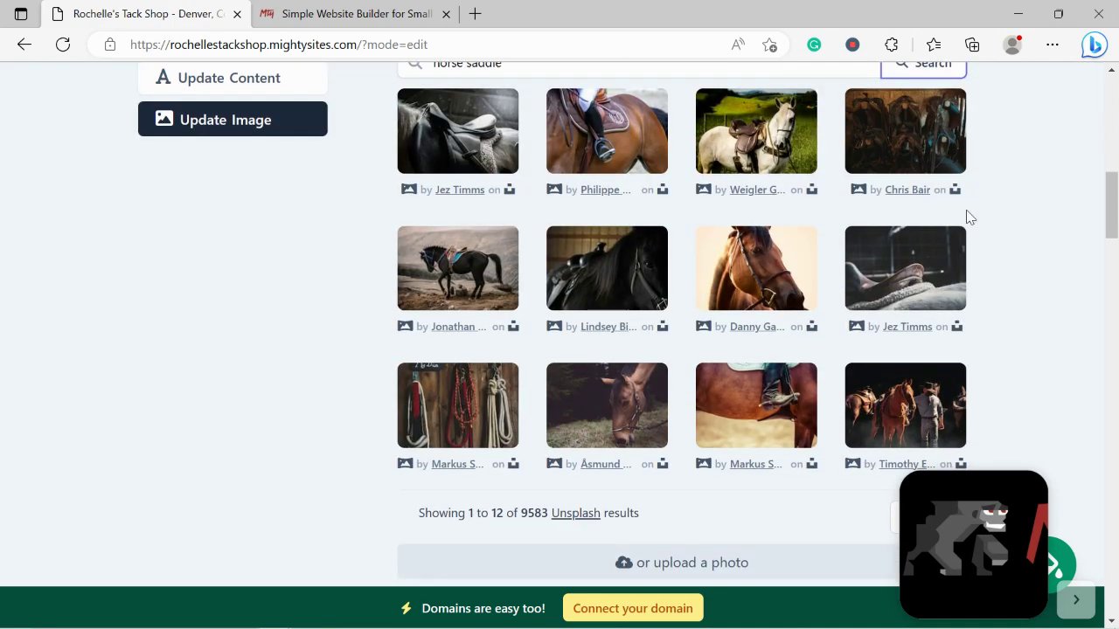
scroll(966, 218, up, 3)
scroll(967, 218, up, 2)
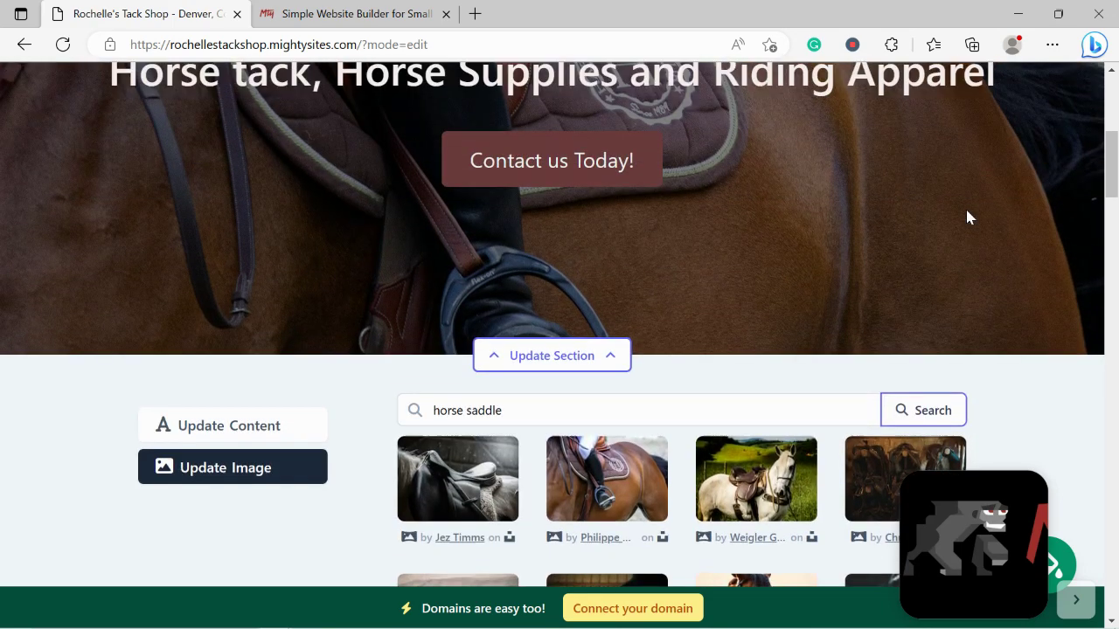
scroll(967, 218, down, 3)
scroll(967, 218, down, 1)
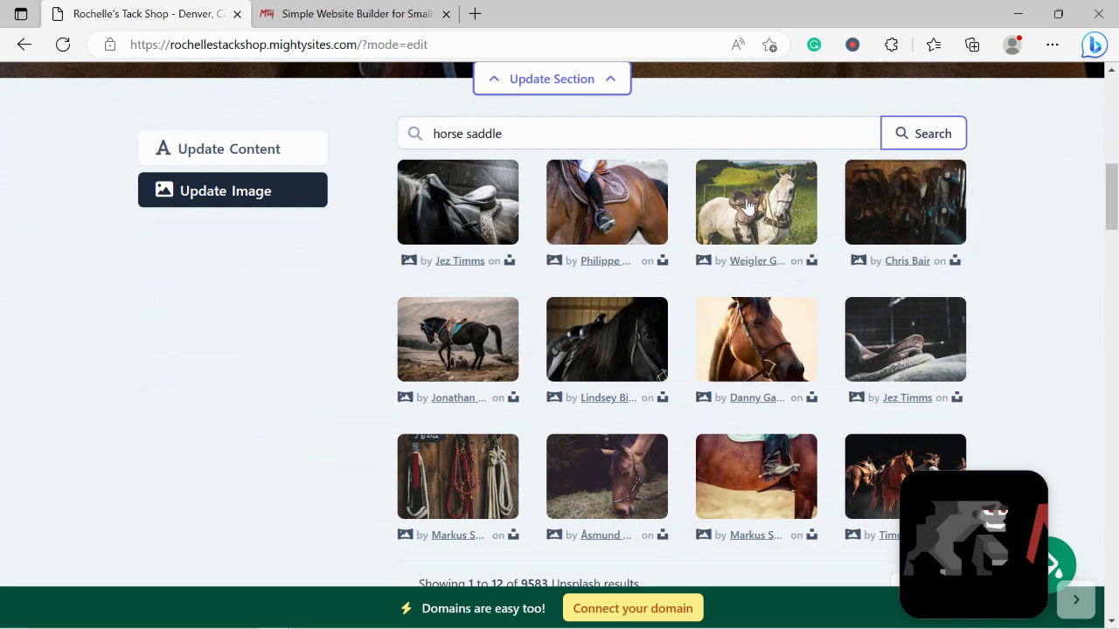
click(748, 206)
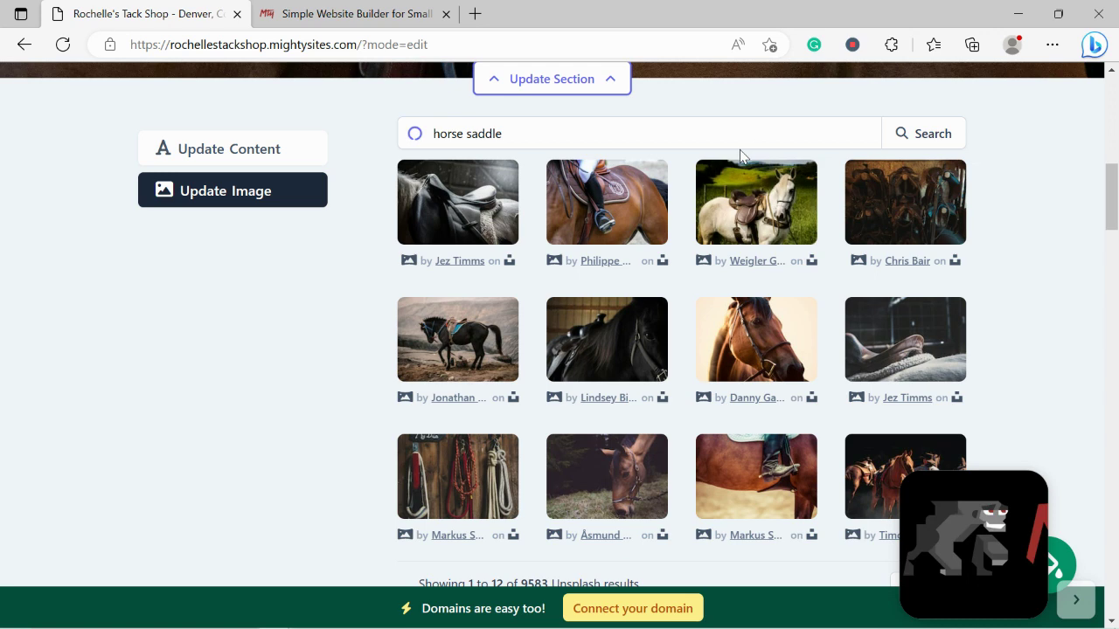
Save the saddled white horse photo as the hero background and open the hero's content form
click(634, 500)
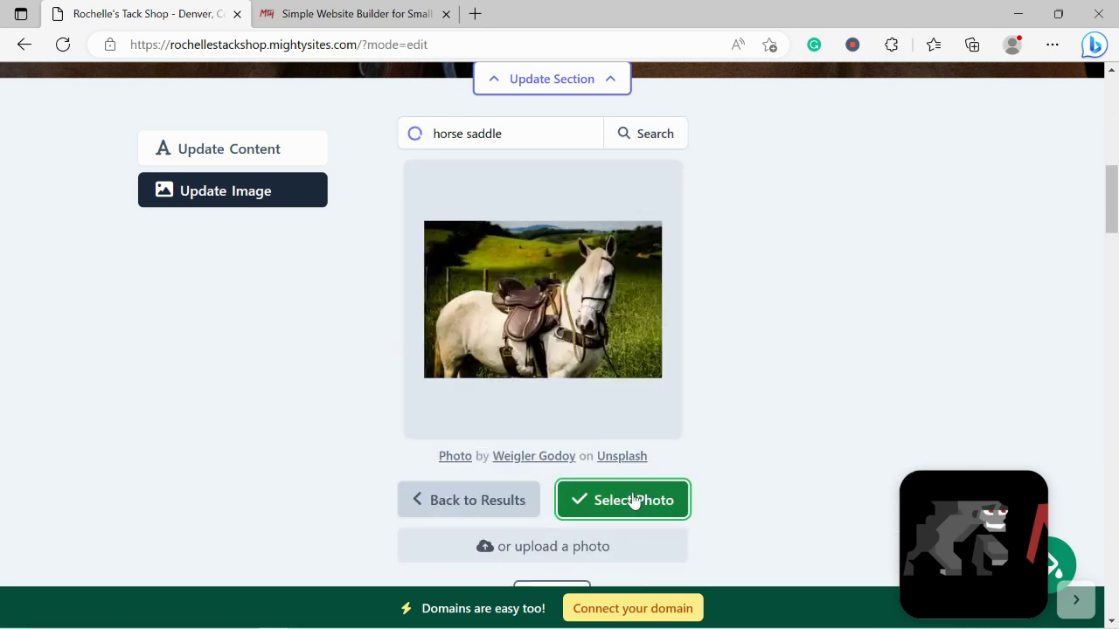
scroll(632, 497, down, 1)
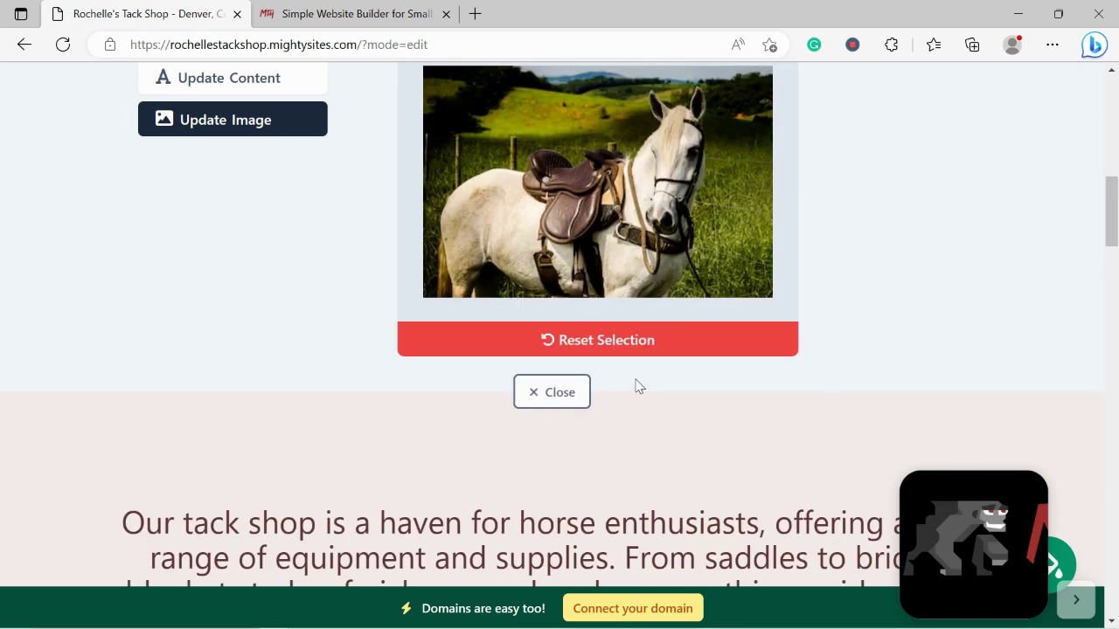
click(635, 387)
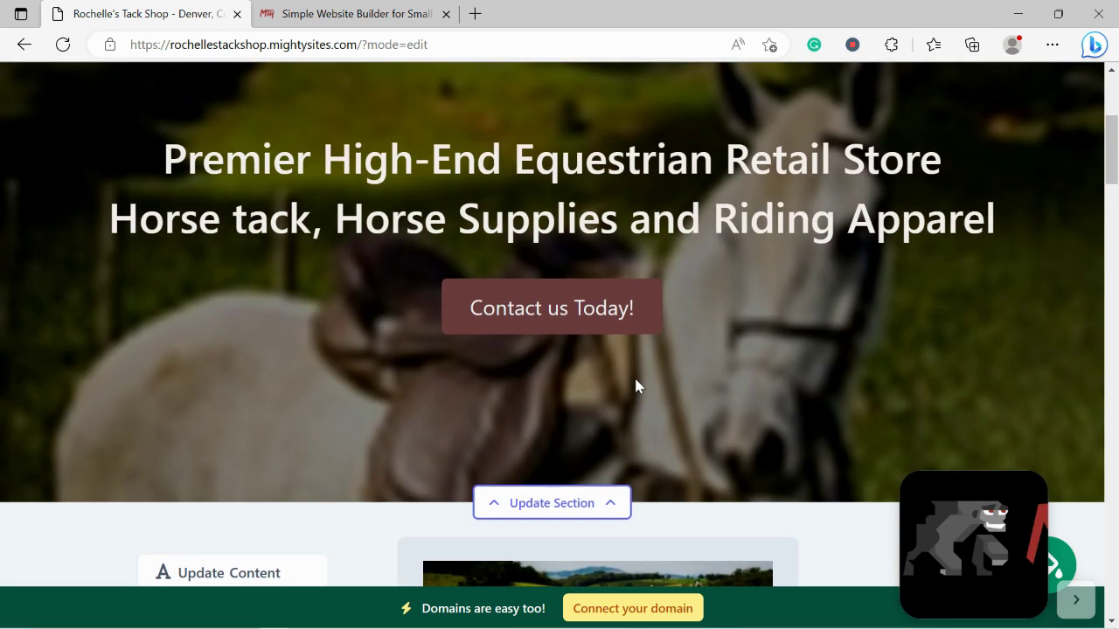
scroll(1115, 144, down, 5)
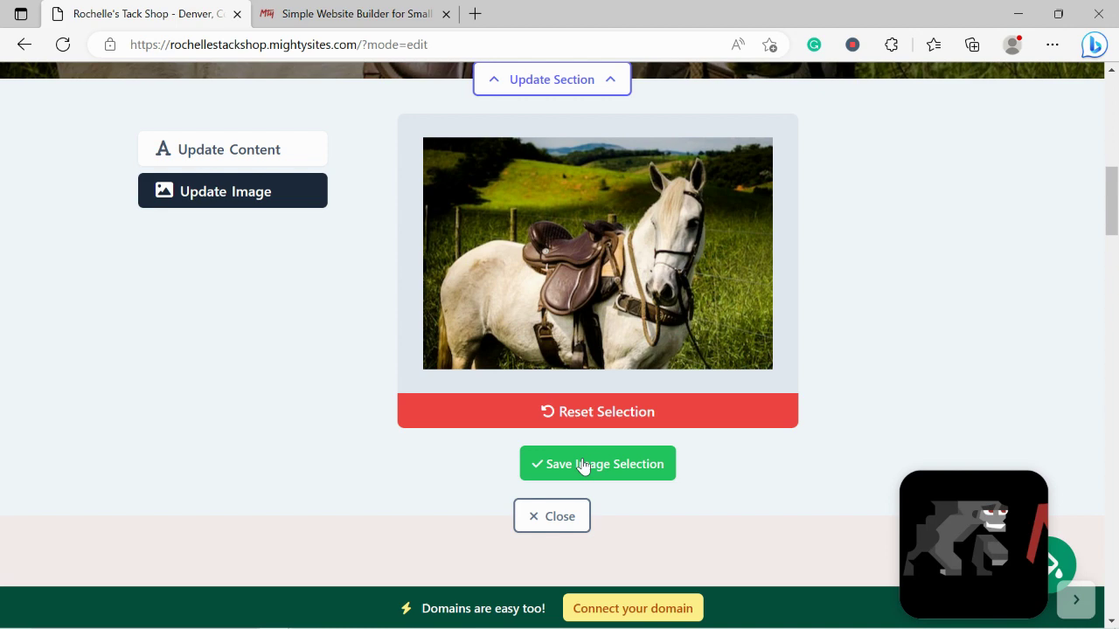
click(582, 466)
drag(1112, 201, 1115, 199)
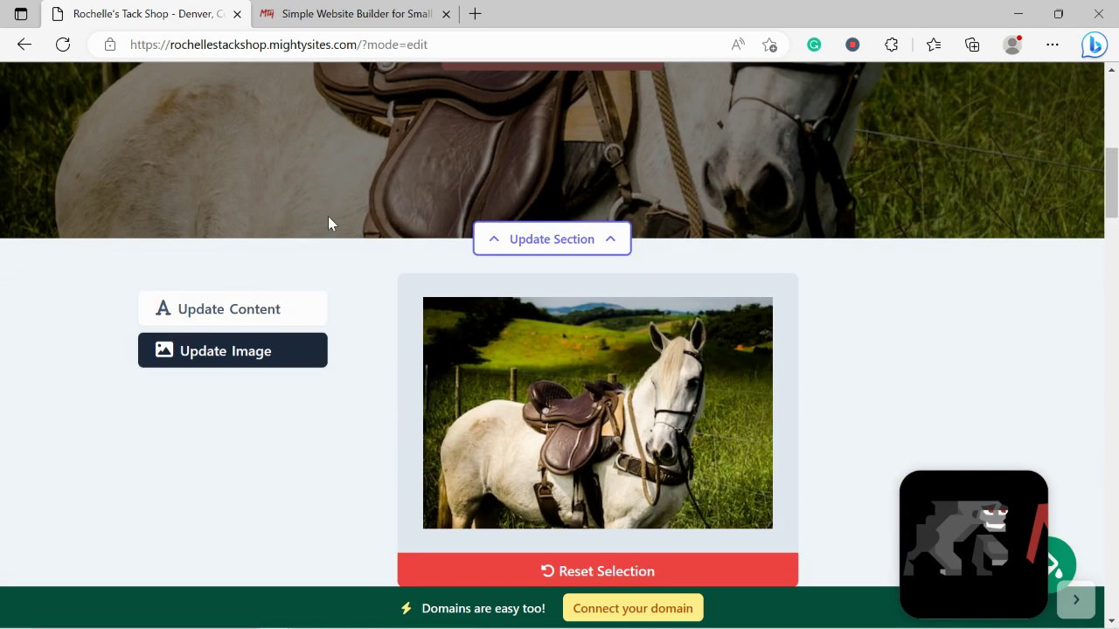
click(284, 313)
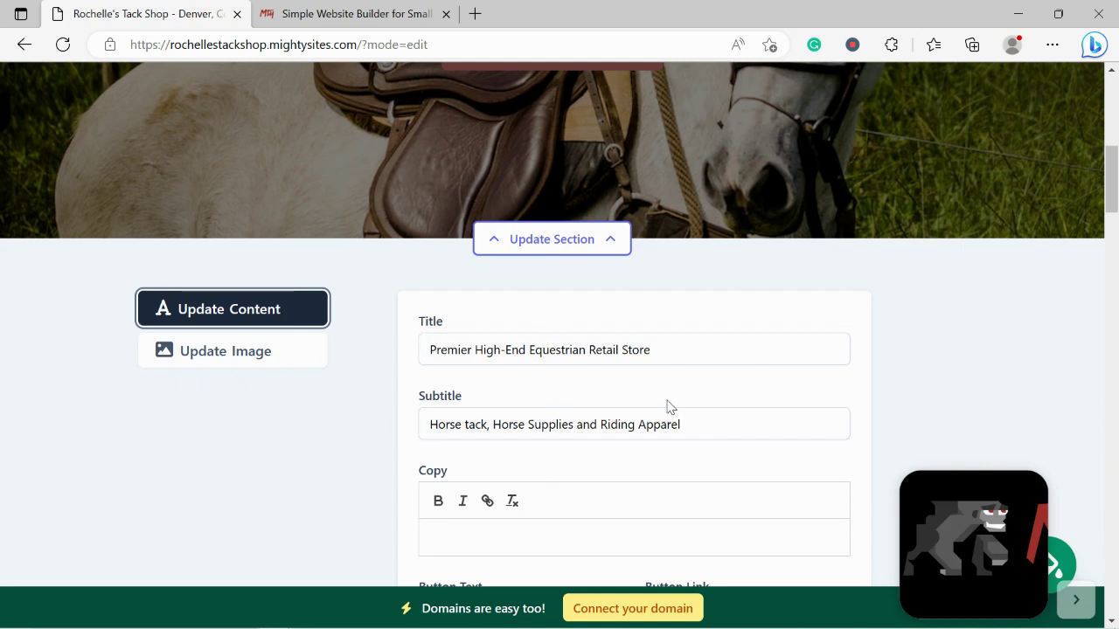
Change the hero button text to 'Get Directions'
drag(1113, 179, 1115, 175)
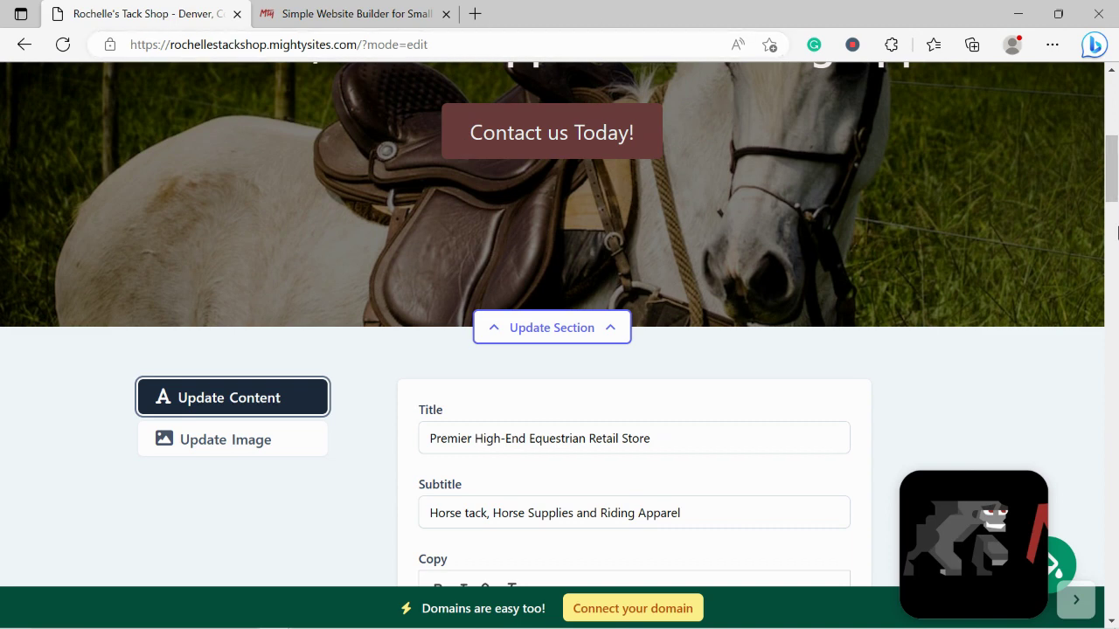
scroll(1113, 199, down, 3)
triple_click(540, 447)
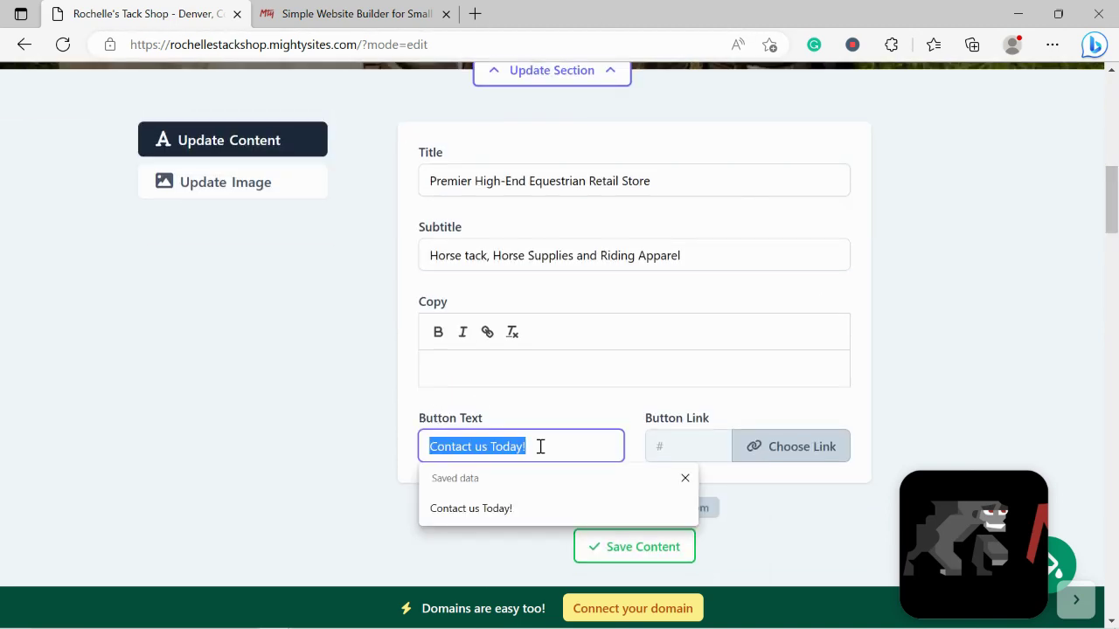
key(Caps_Lock)
text(Get Dir)
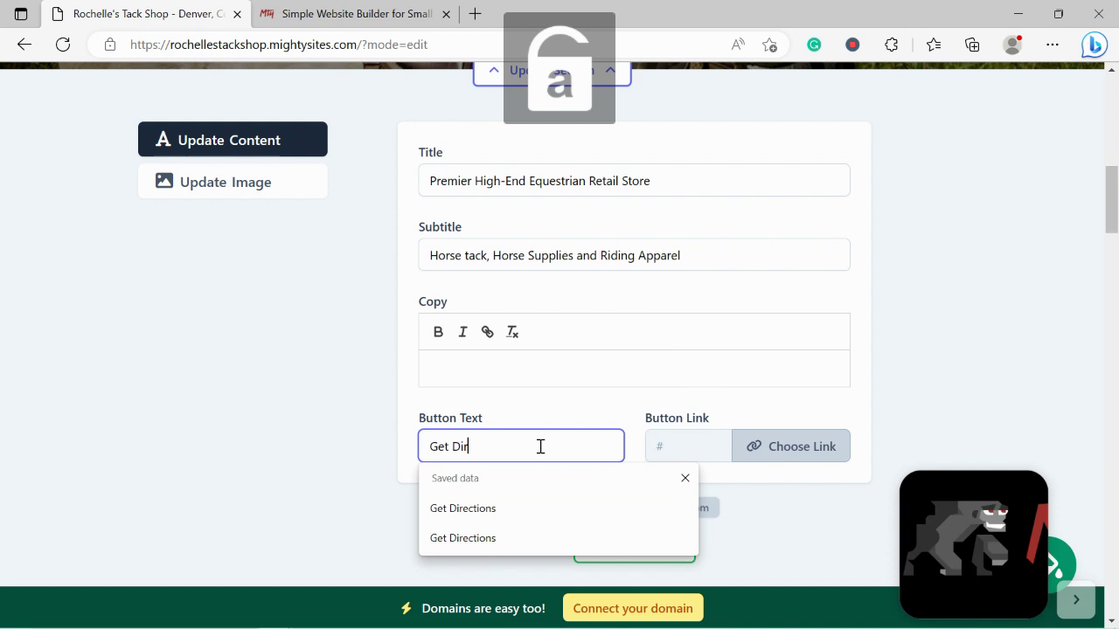
text(ections)
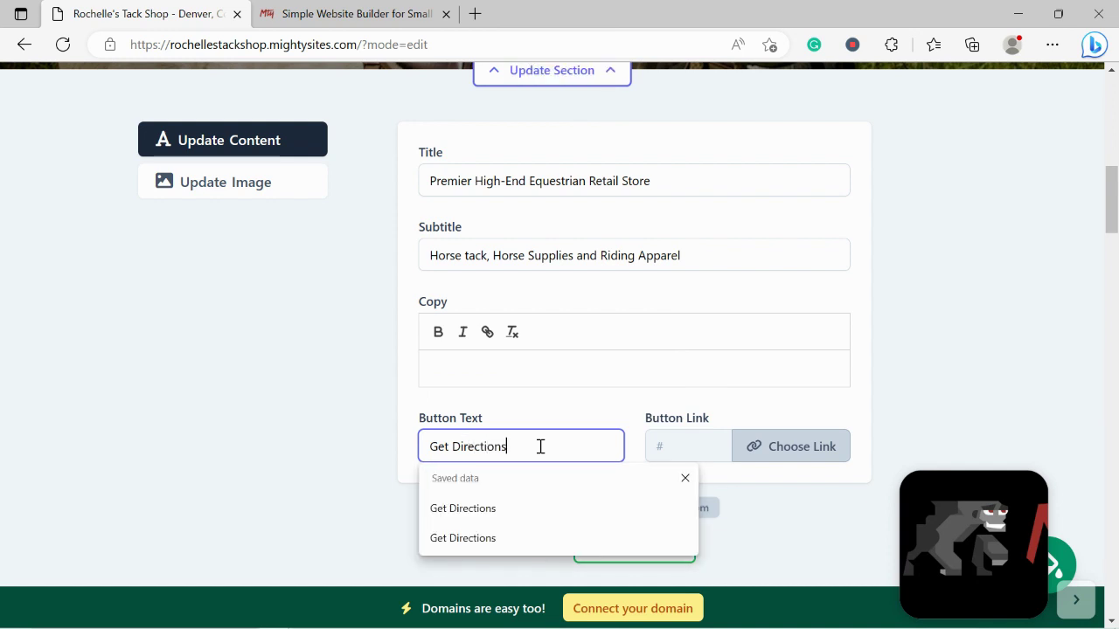
Link the button to the shop's Directions action, save the content, and close the hero editor
click(821, 446)
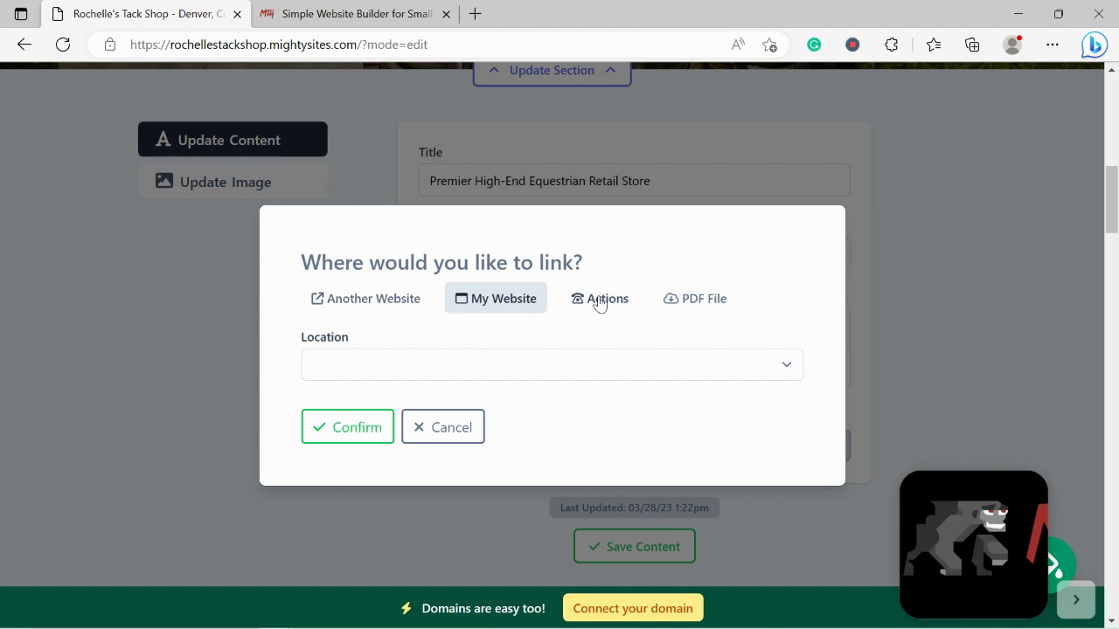
click(599, 302)
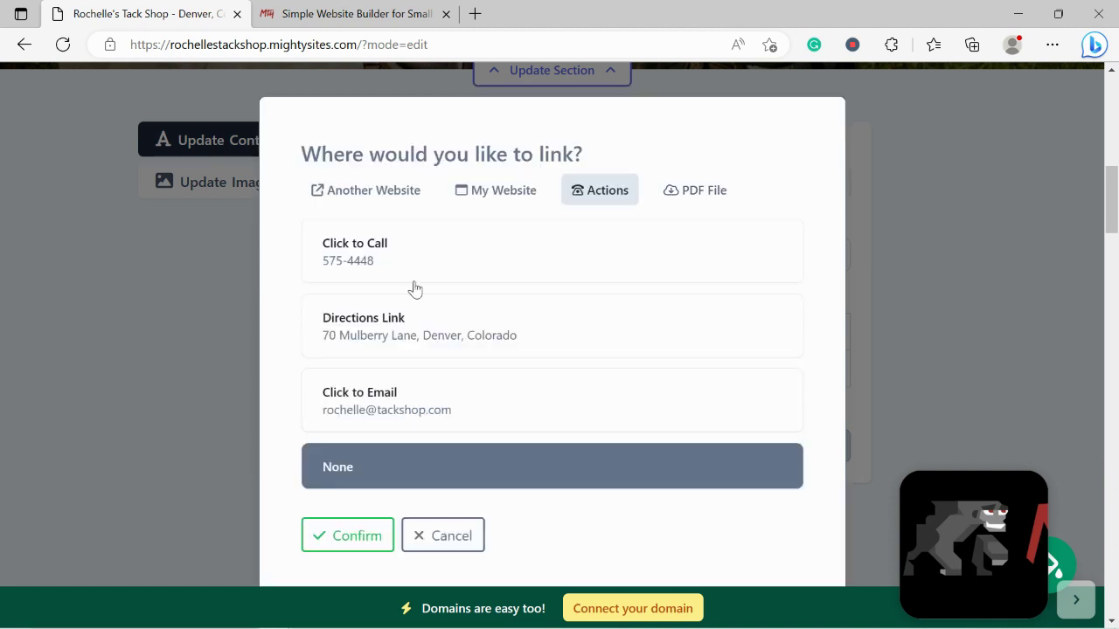
click(405, 324)
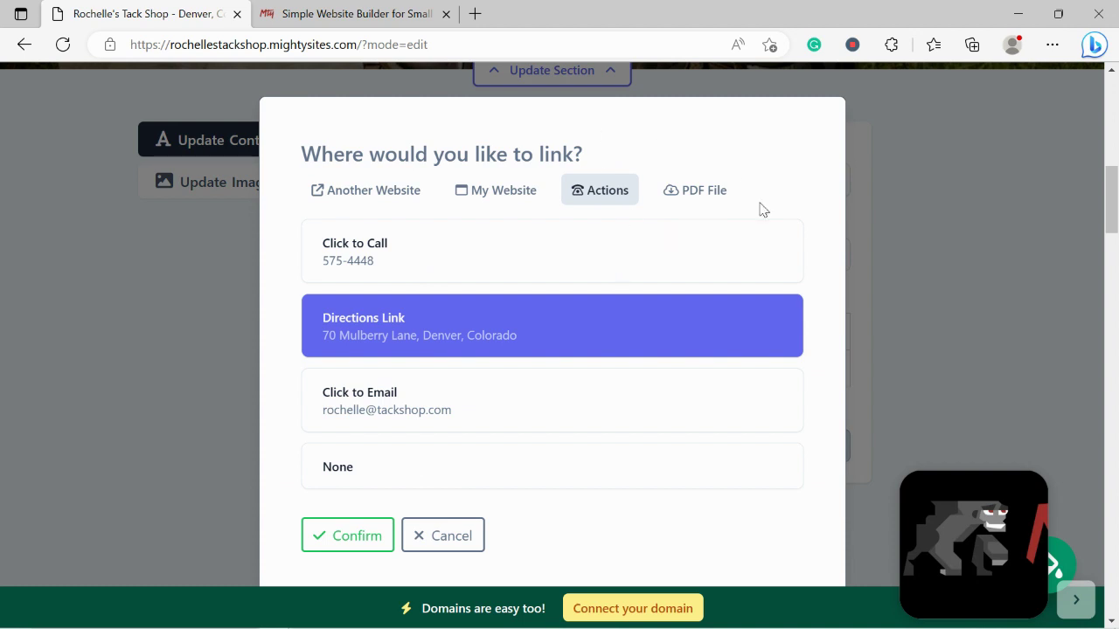
click(342, 542)
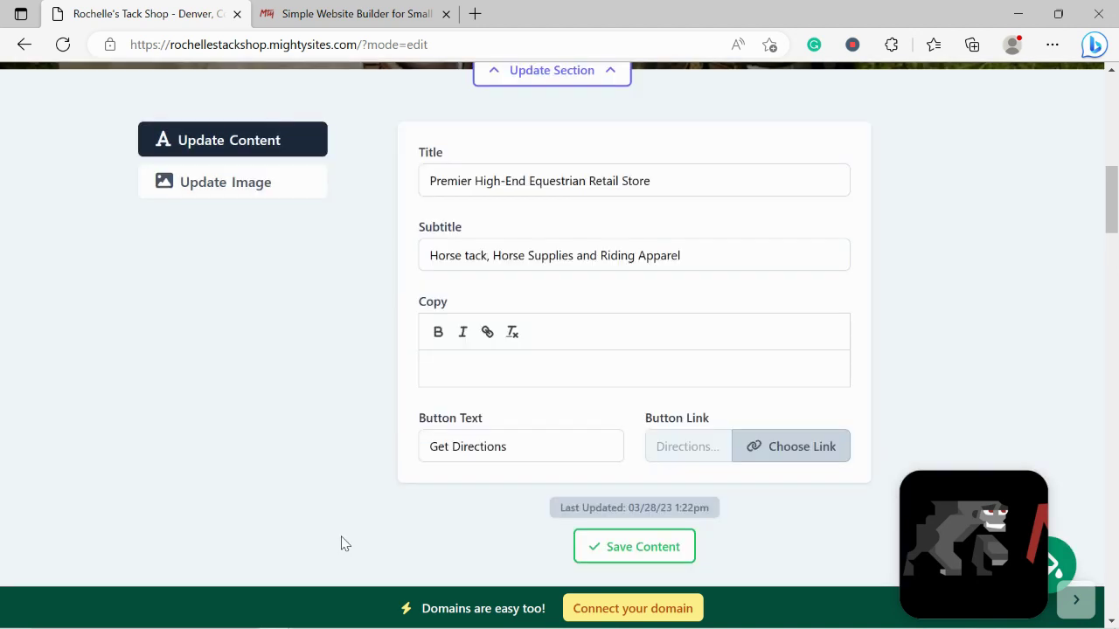
click(615, 563)
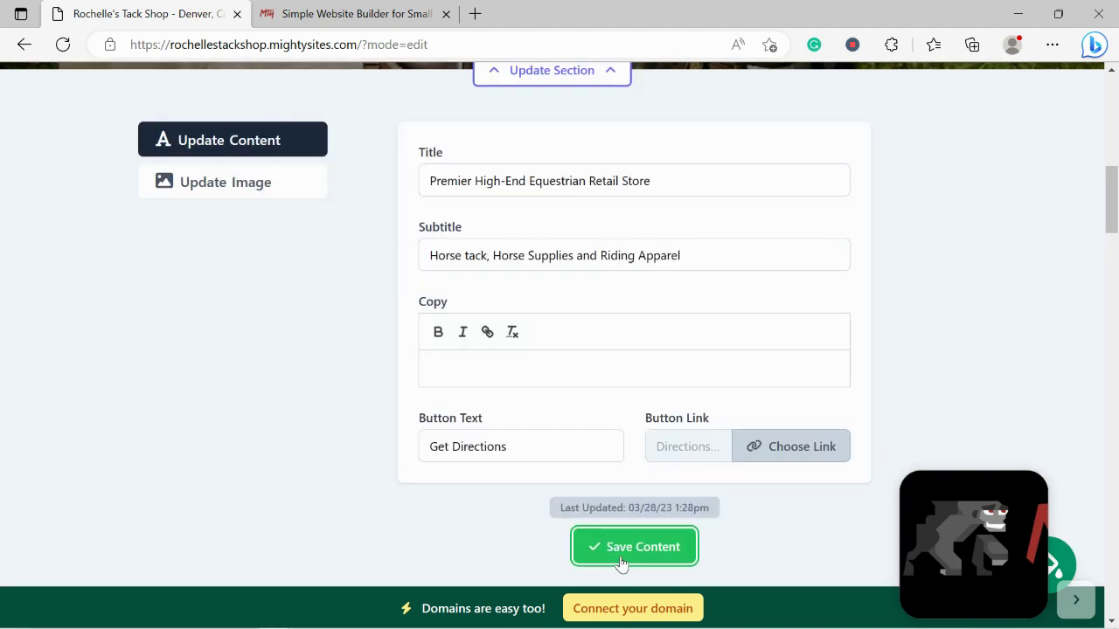
scroll(619, 563, up, 1)
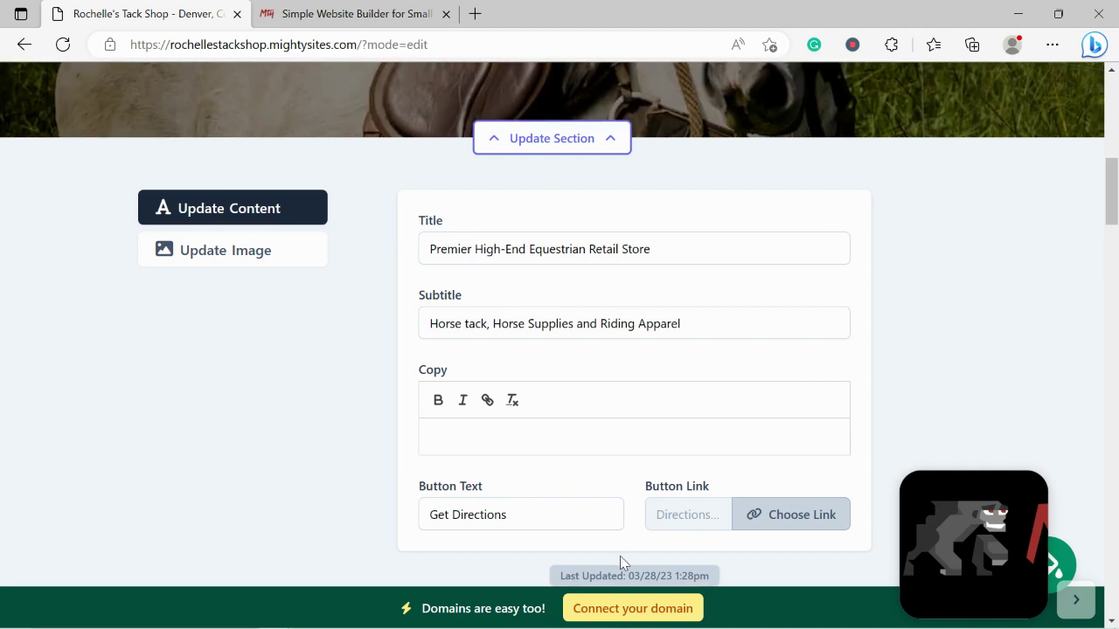
scroll(344, 312, down, 3)
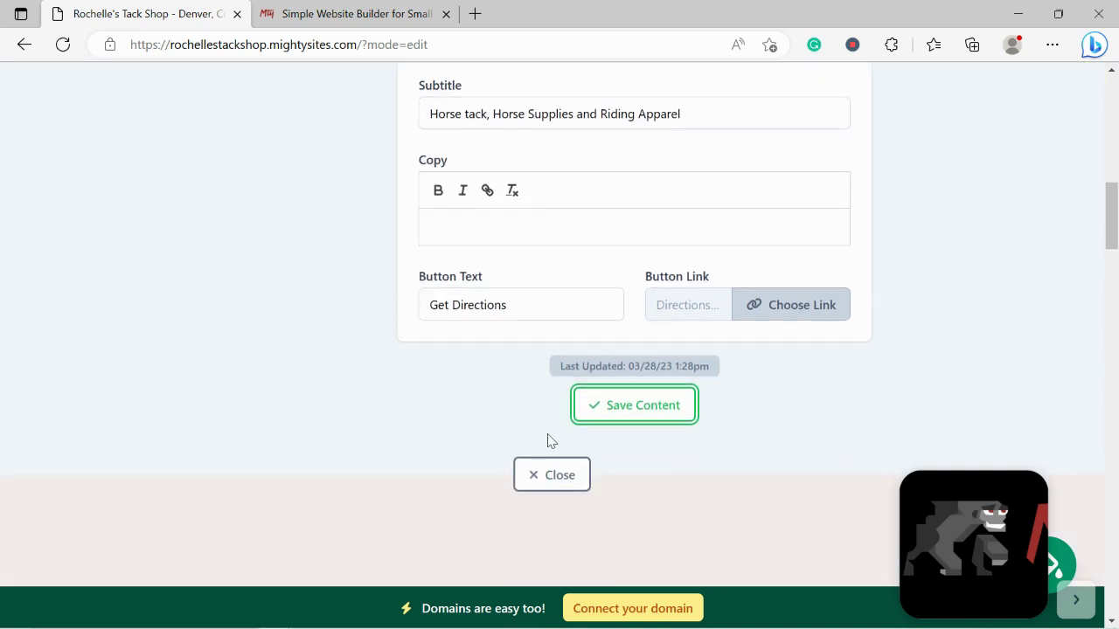
click(562, 480)
scroll(395, 291, up, 2)
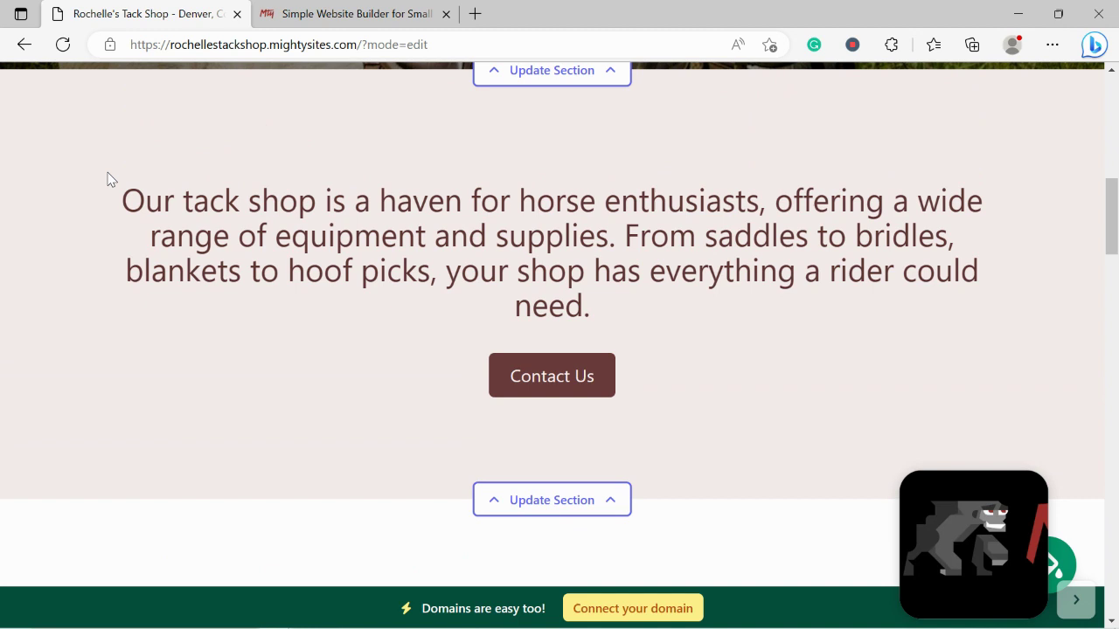
drag(115, 192, 752, 323)
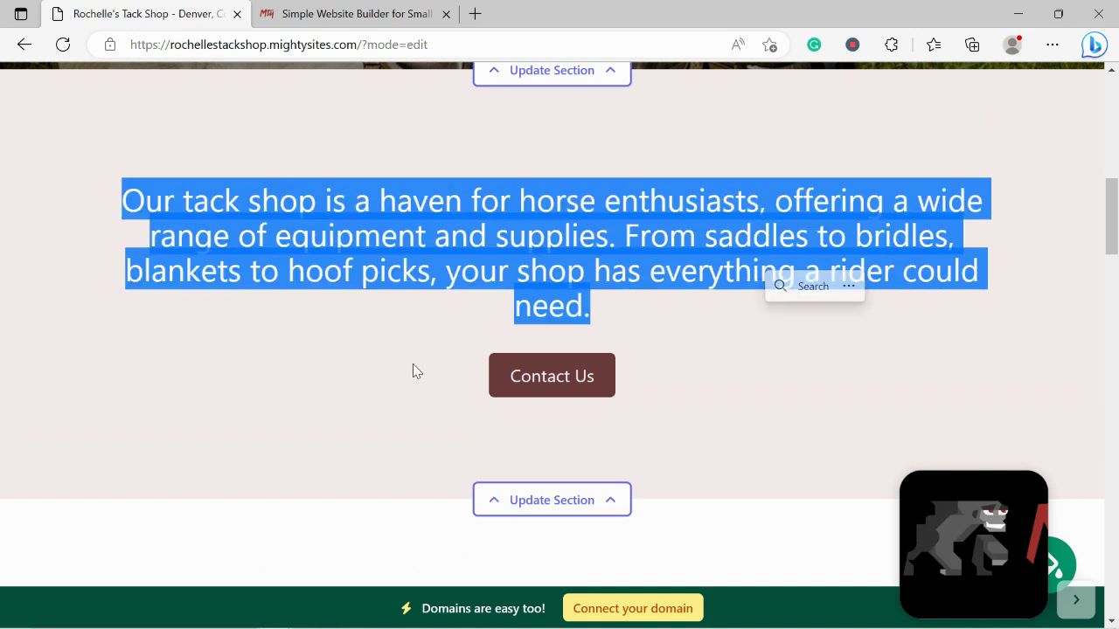
click(443, 355)
scroll(444, 355, down, 2)
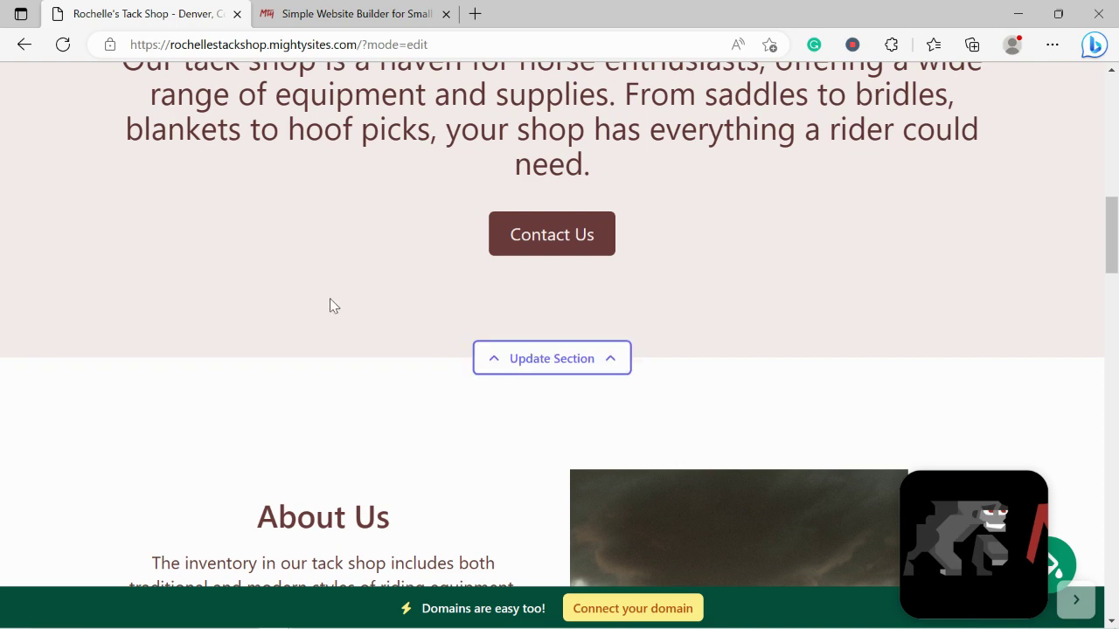
scroll(330, 298, down, 4)
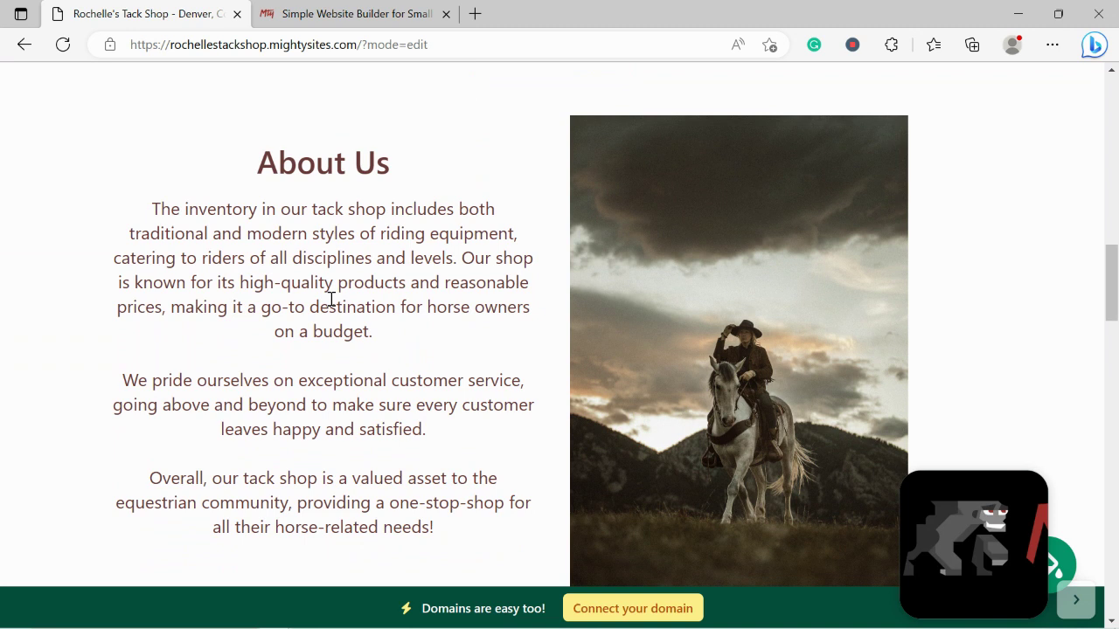
scroll(331, 300, down, 1)
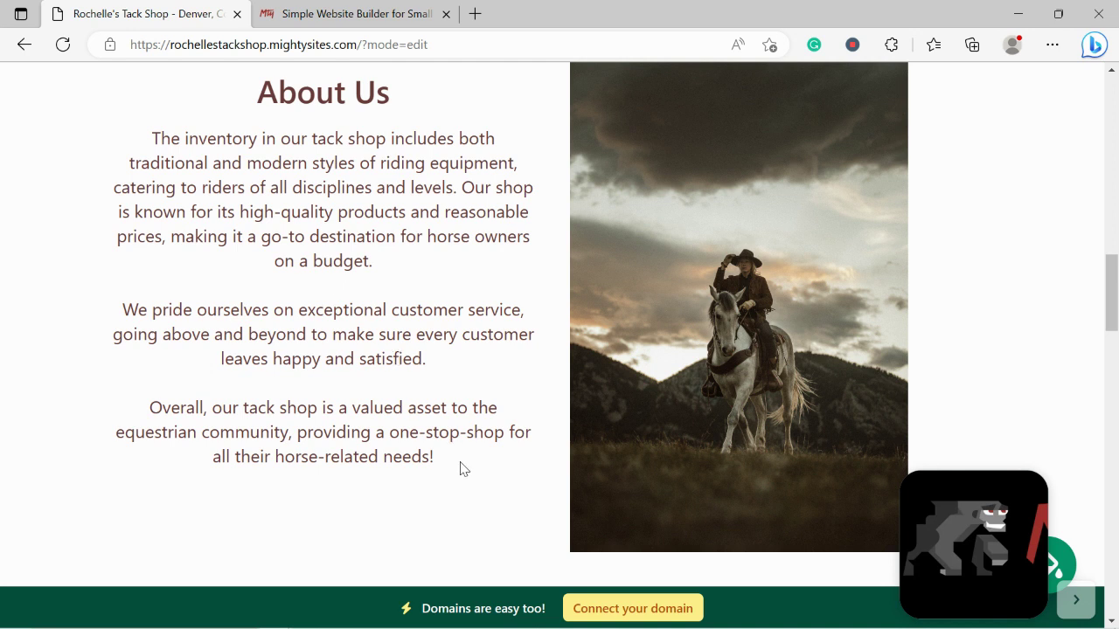
drag(459, 467, 159, 96)
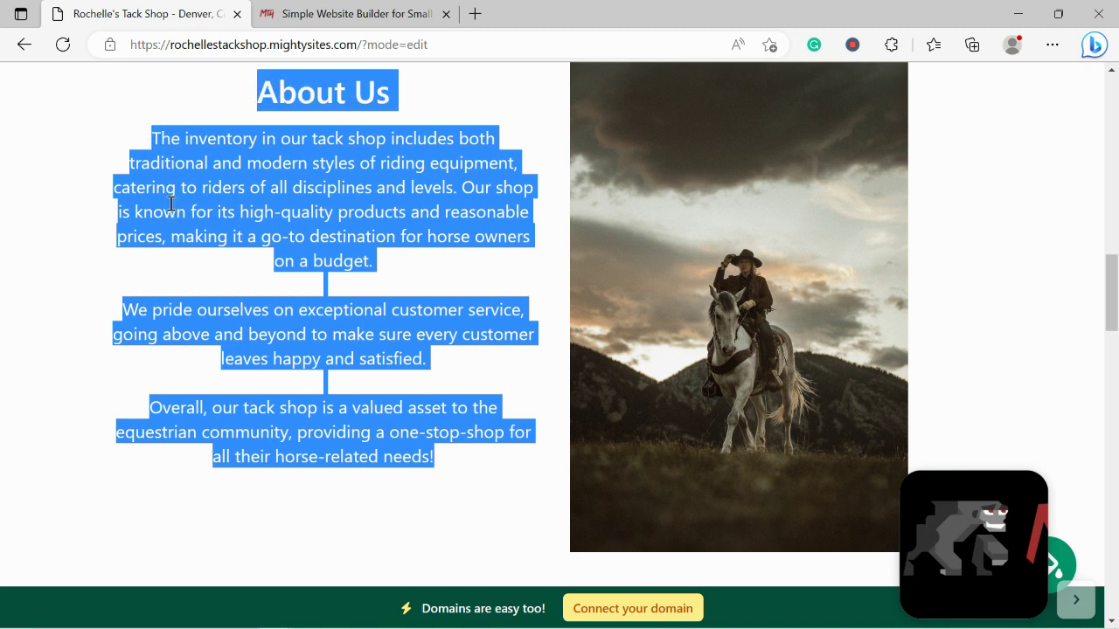
click(171, 204)
scroll(171, 204, down, 5)
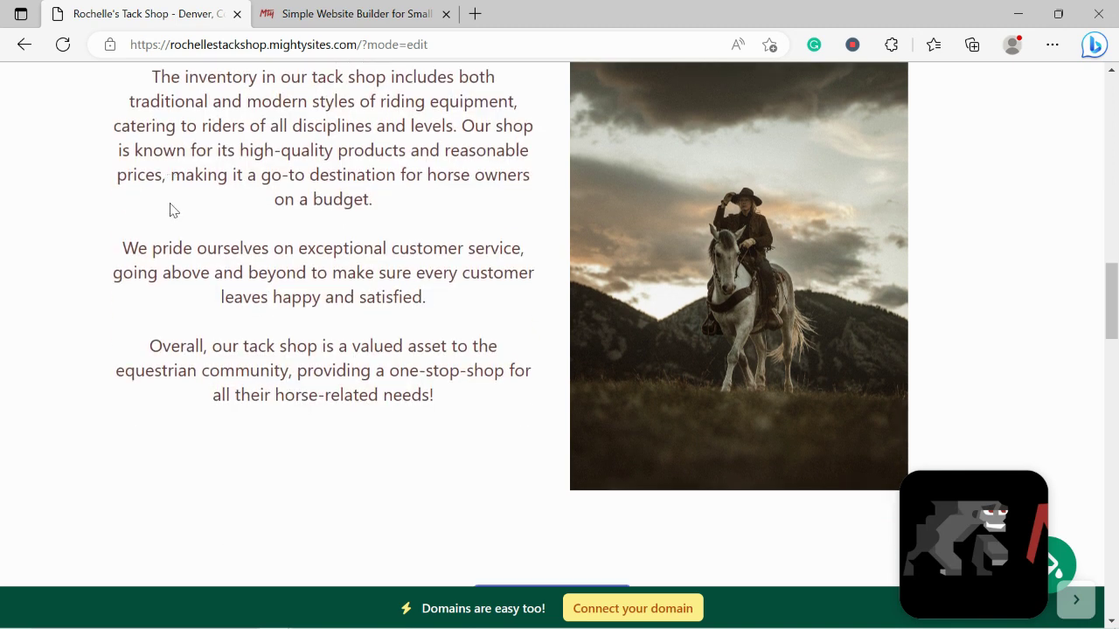
scroll(171, 208, down, 6)
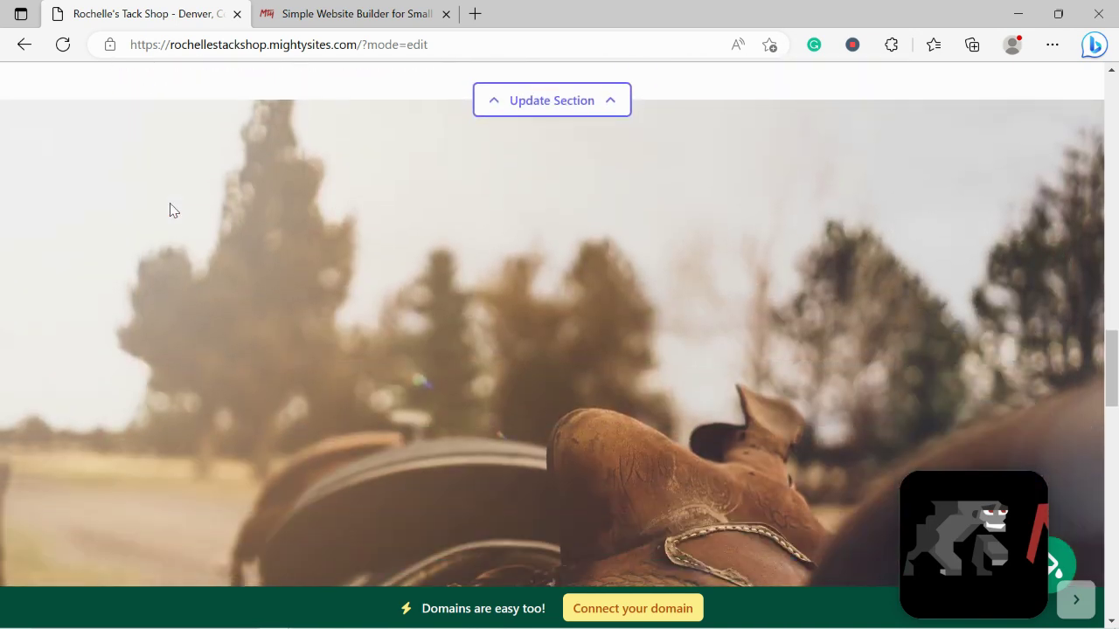
scroll(171, 210, down, 4)
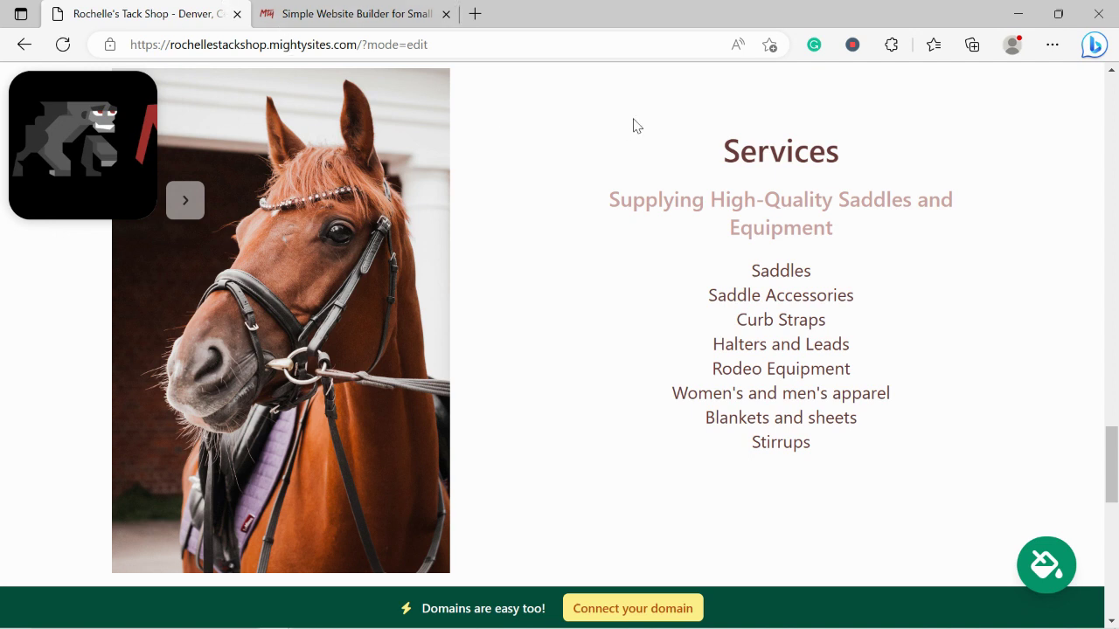
drag(635, 125, 870, 488)
click(647, 474)
scroll(647, 475, down, 6)
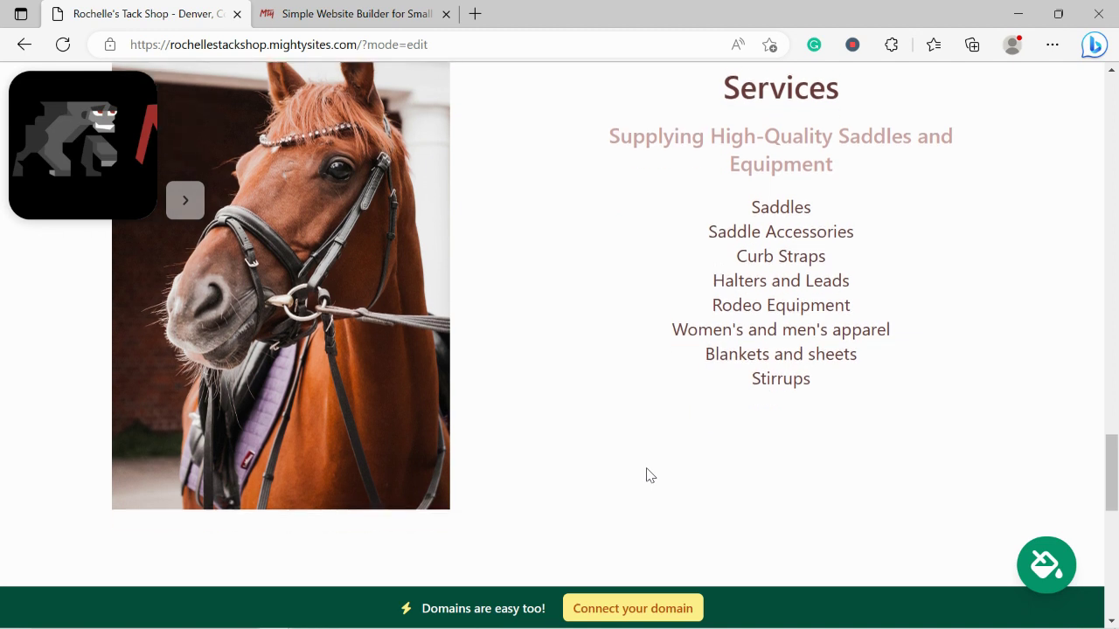
scroll(647, 475, down, 1)
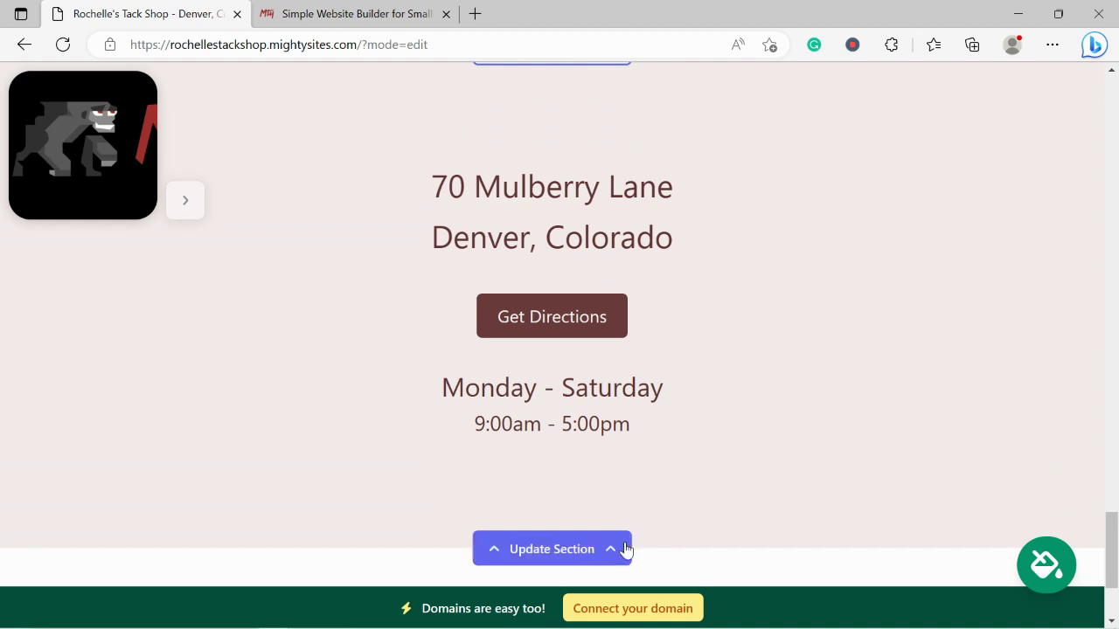
scroll(743, 499, down, 1)
scroll(744, 500, down, 2)
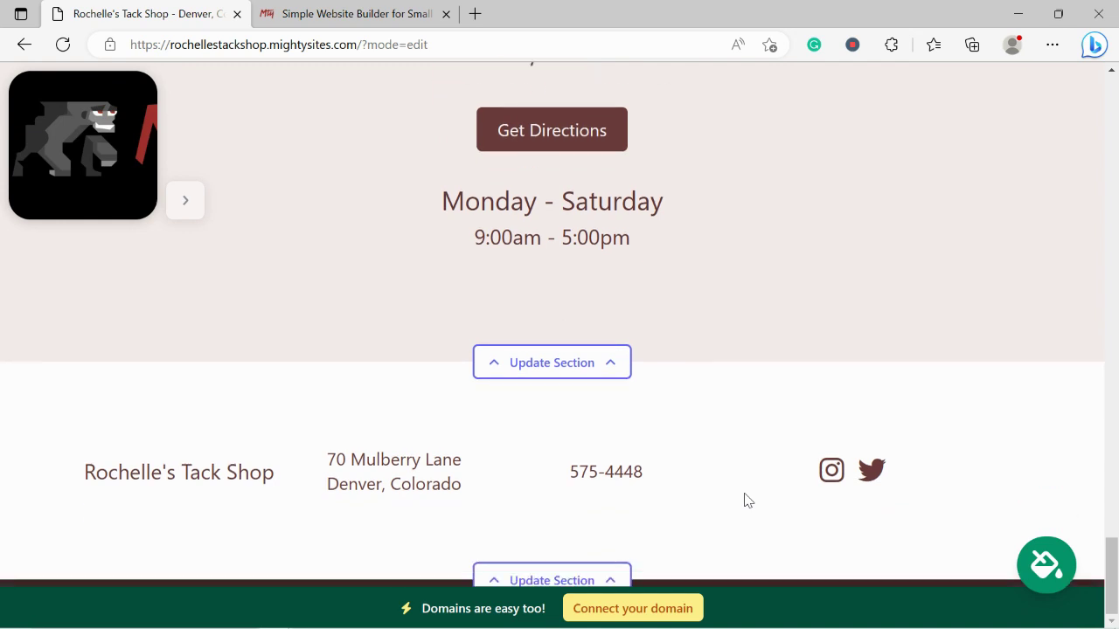
scroll(747, 500, up, 8)
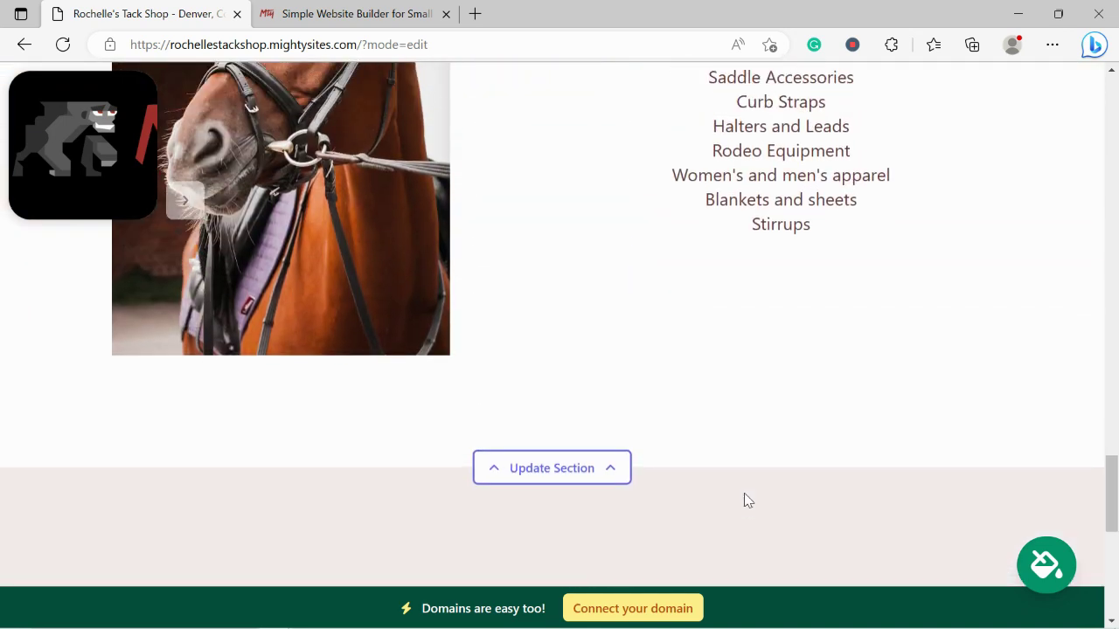
scroll(744, 497, up, 1)
Open the Connect your domain page, then switch to the mightysites.com home page
click(669, 606)
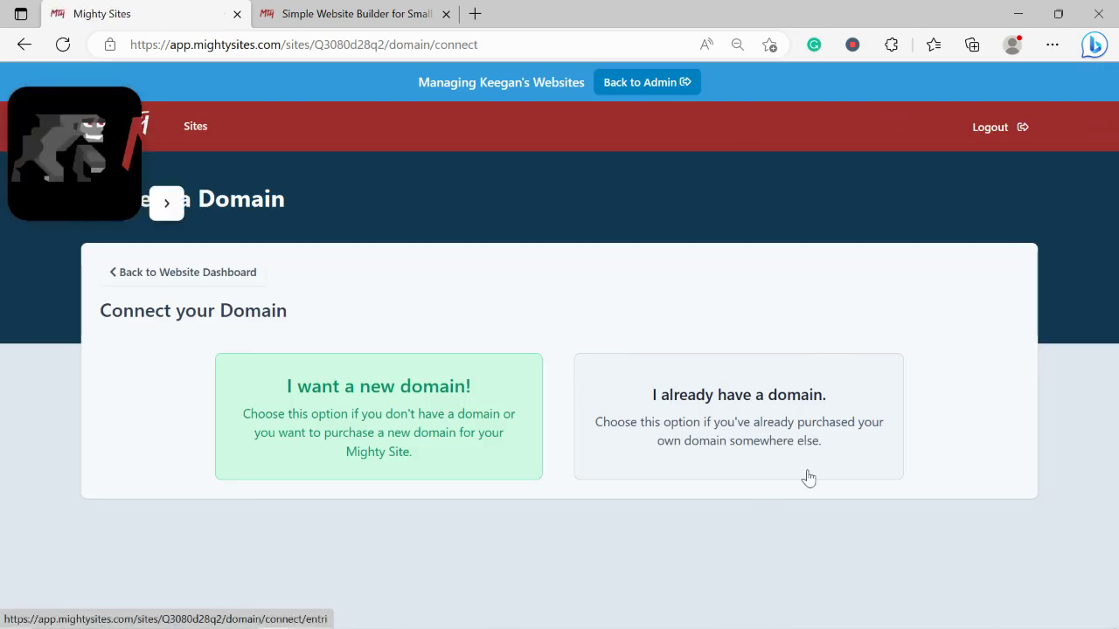
click(376, 12)
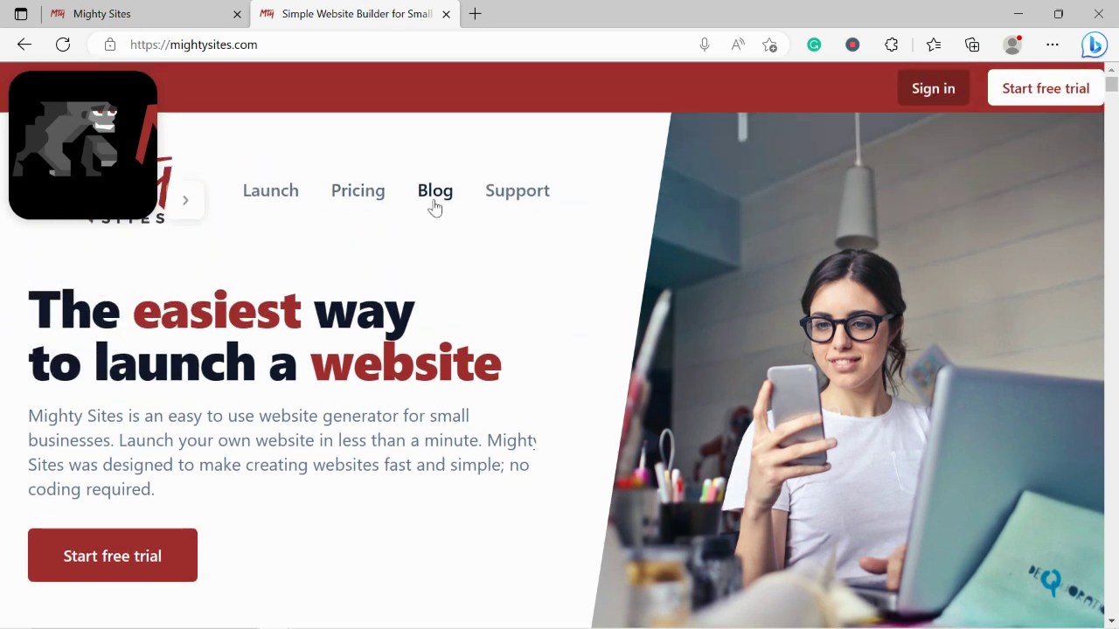
Browse the Small Business Marketing Blog articles, then go back to the Connect your Domain tab
click(435, 201)
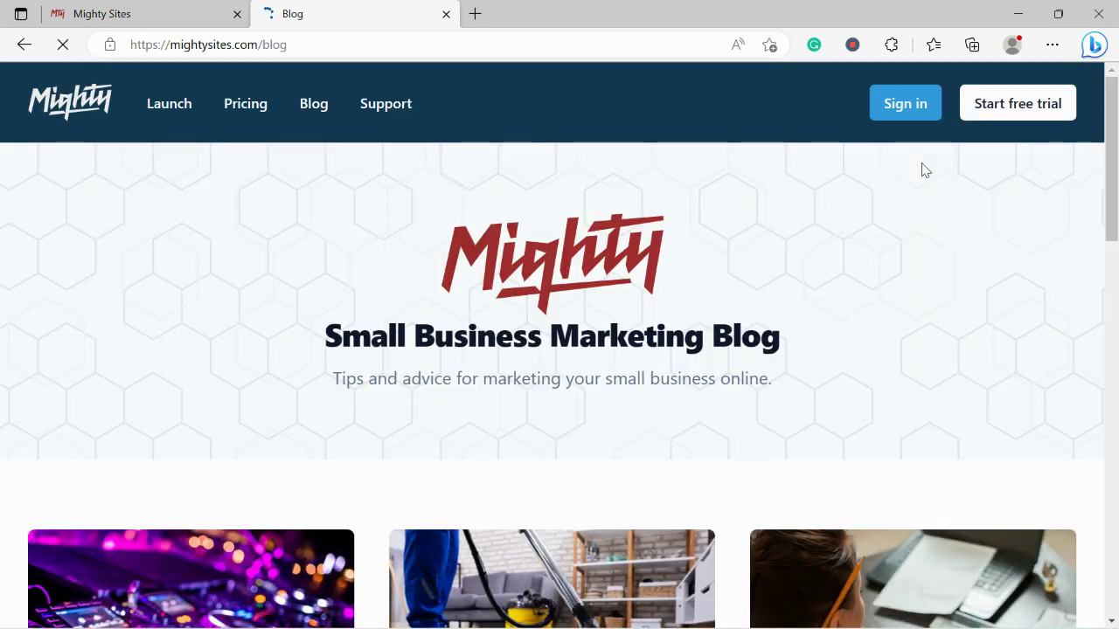
scroll(921, 169, down, 2)
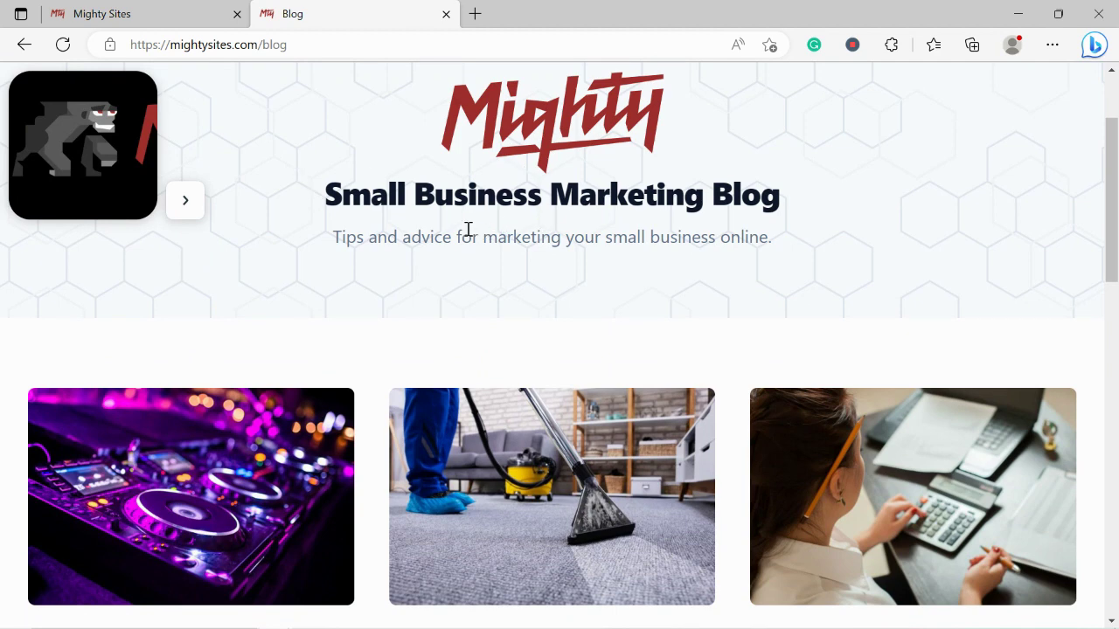
triple_click(466, 230)
click(410, 258)
scroll(408, 258, down, 3)
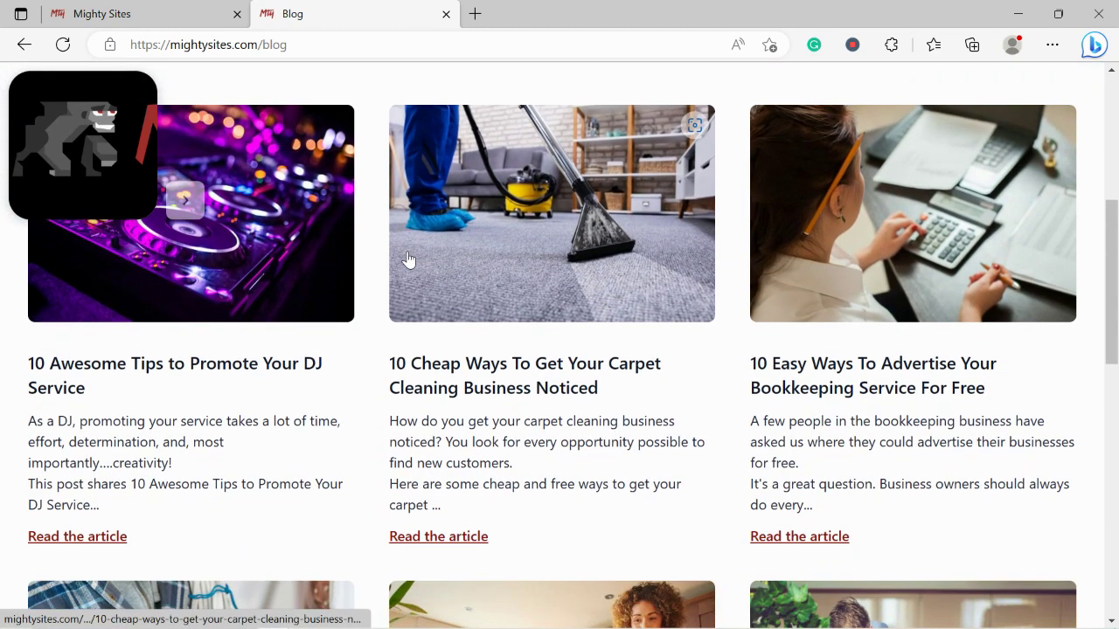
scroll(408, 259, down, 1)
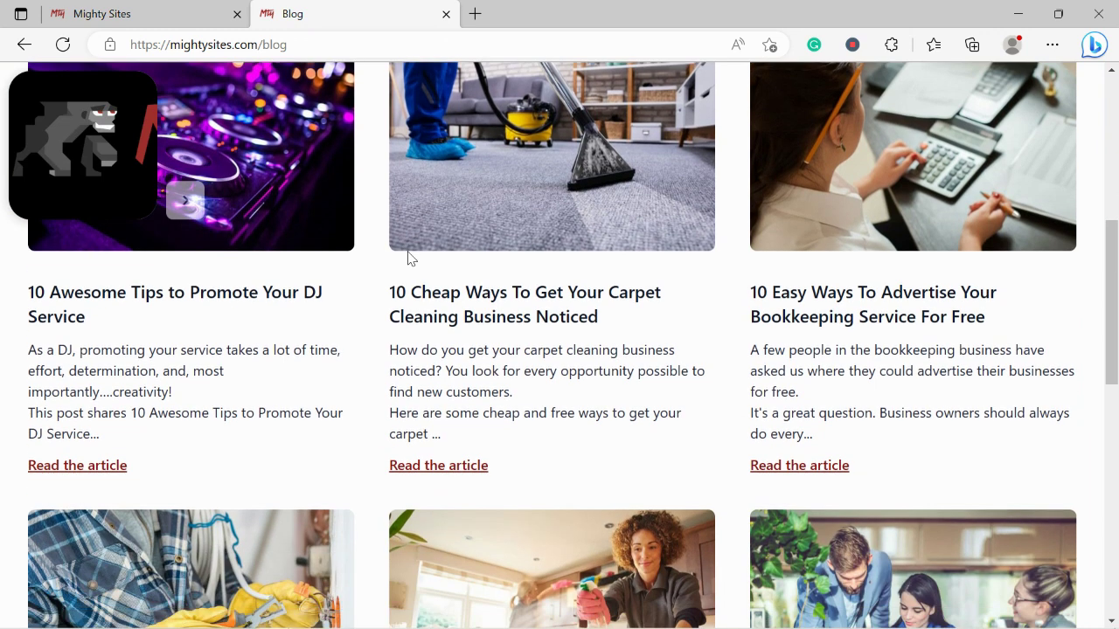
scroll(407, 258, down, 4)
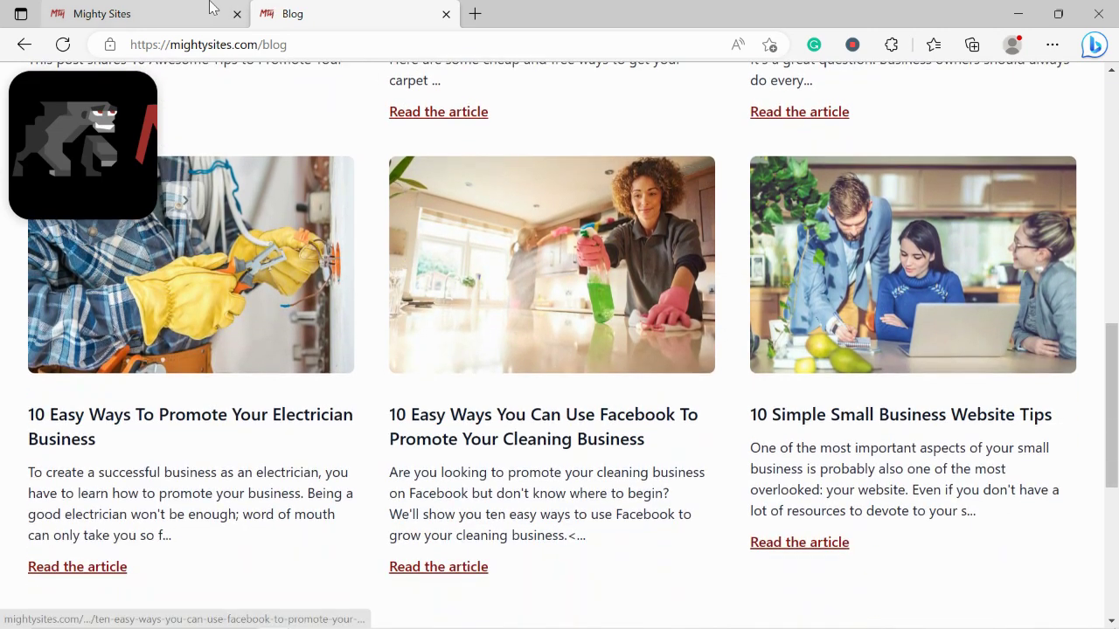
click(209, 7)
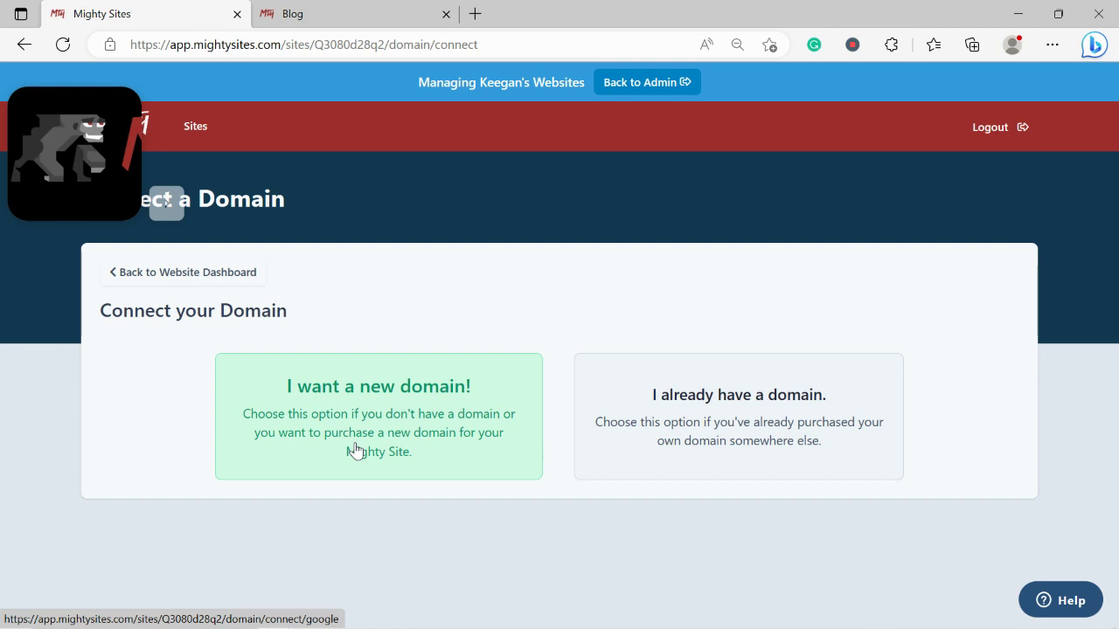
Leave domain setup and return to the Rochelle's Tack Shop website dashboard
click(194, 280)
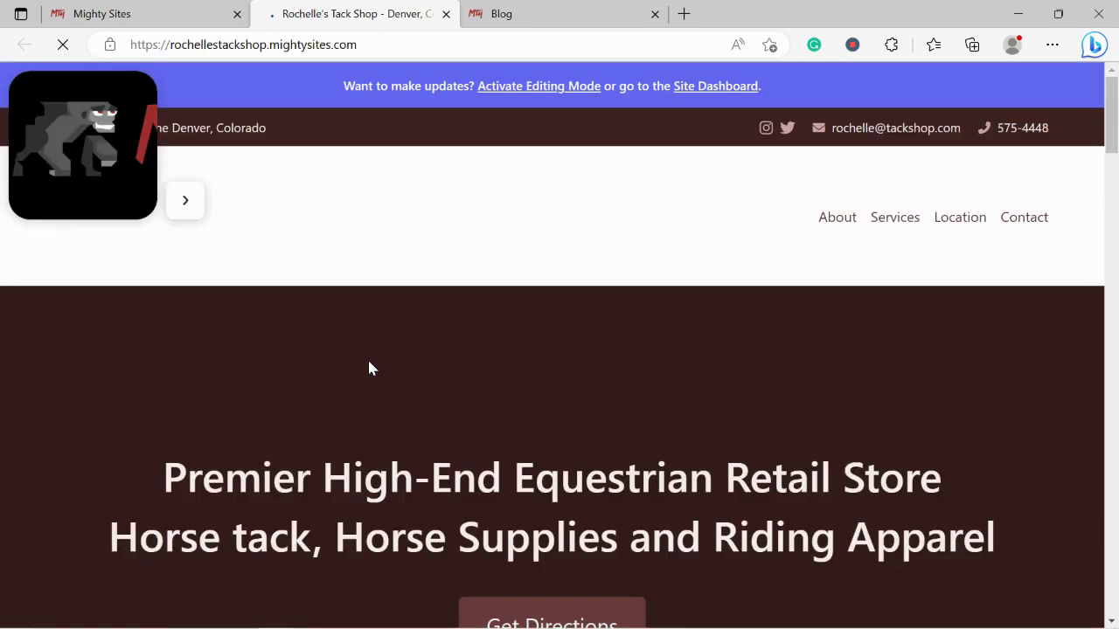
scroll(369, 368, down, 1)
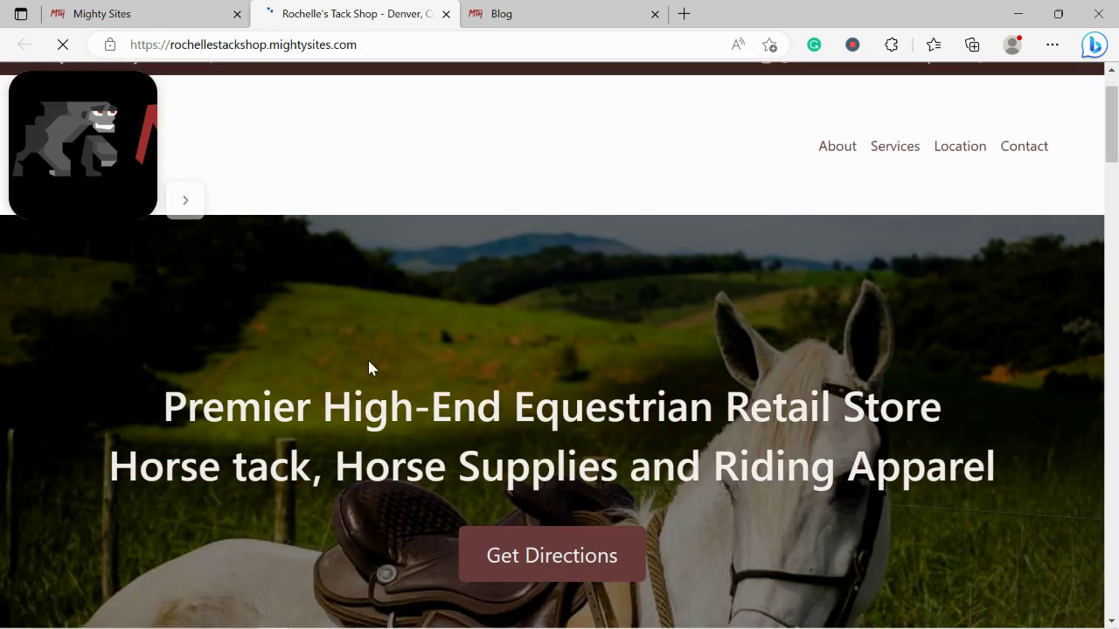
scroll(369, 368, down, 1)
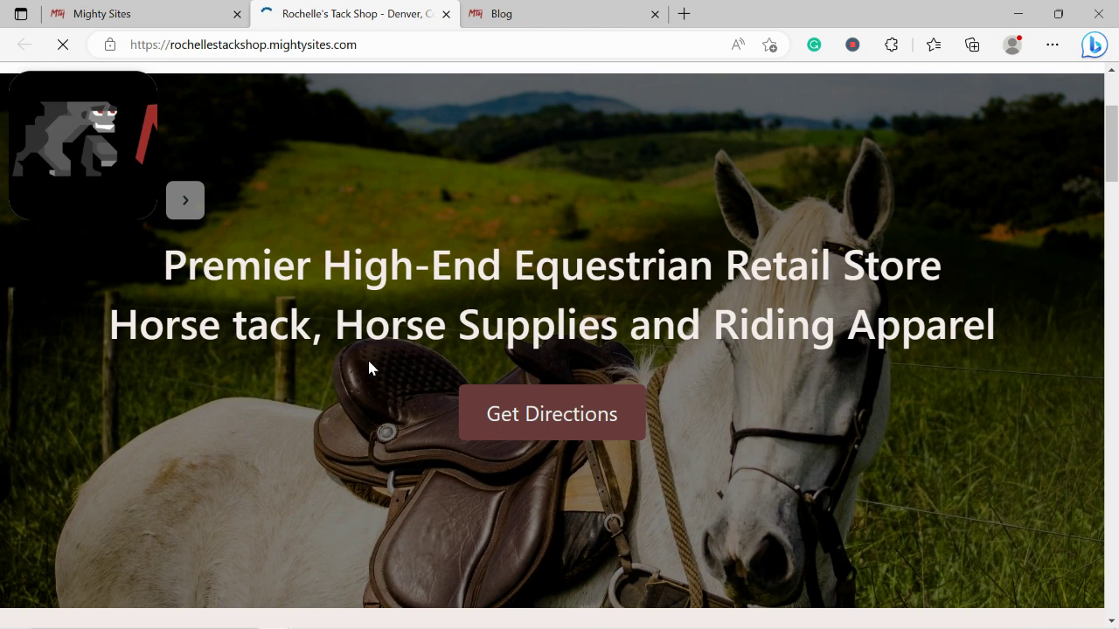
scroll(369, 368, down, 2)
scroll(368, 360, down, 3)
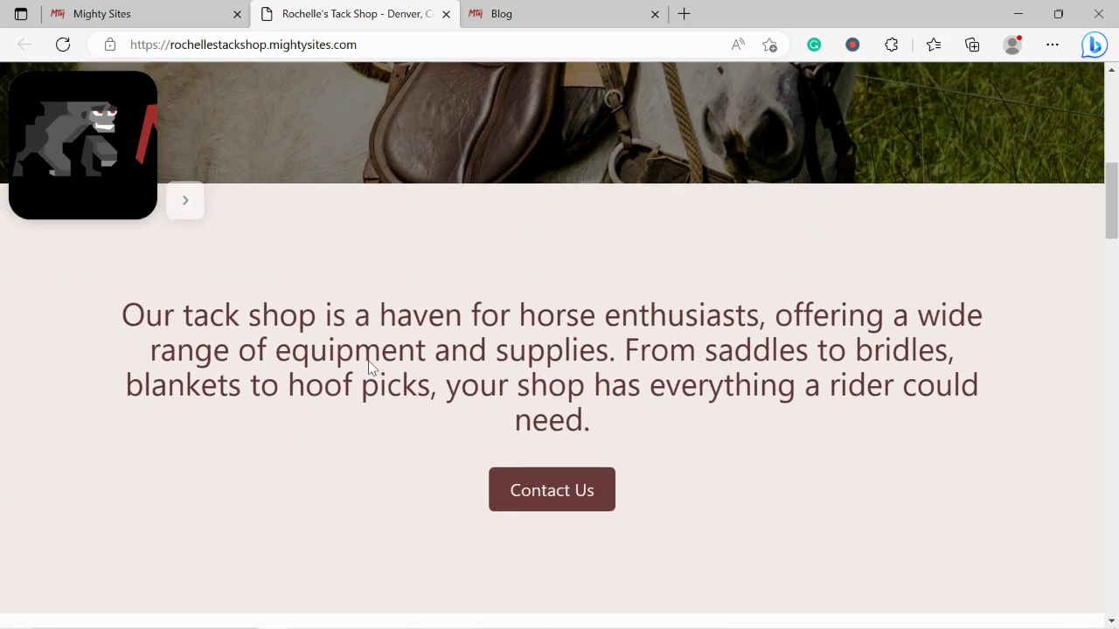
scroll(369, 367, down, 3)
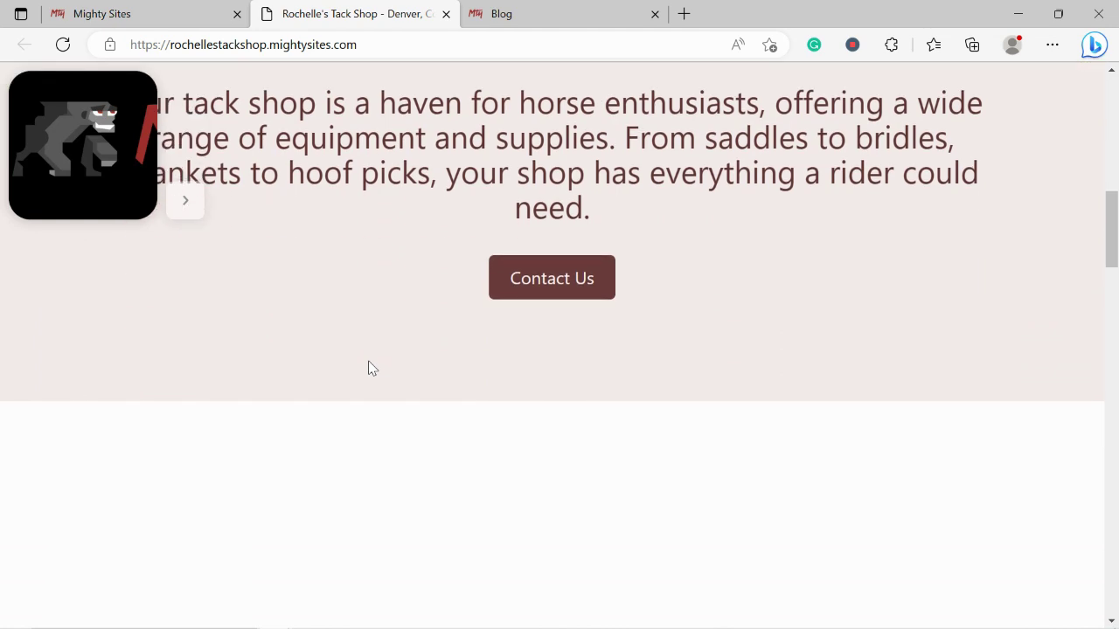
scroll(368, 368, down, 5)
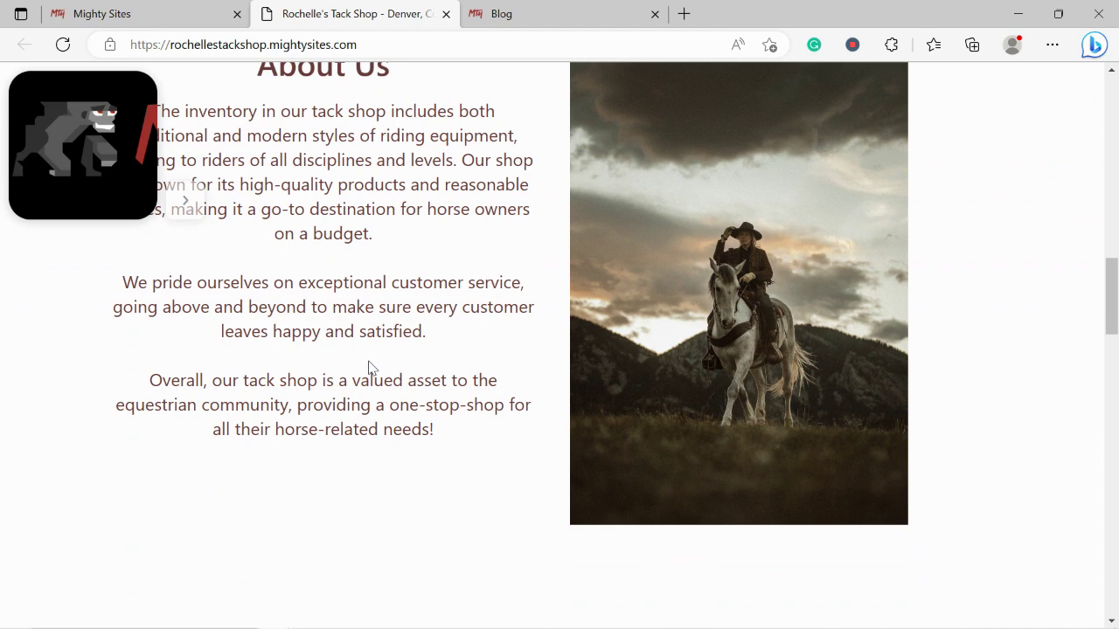
scroll(368, 368, down, 3)
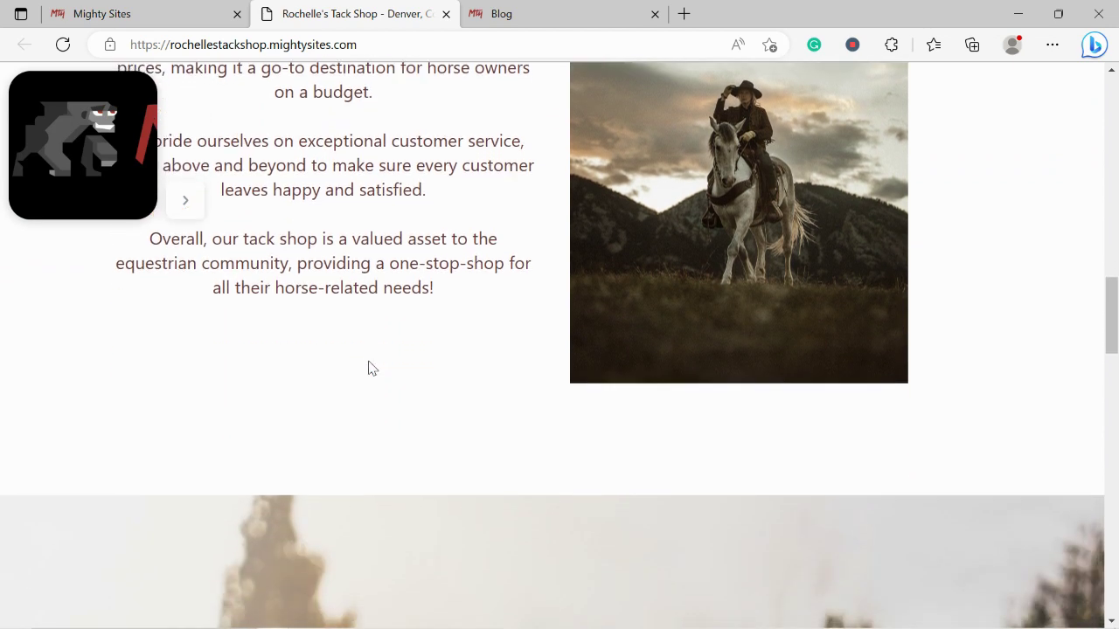
scroll(368, 368, down, 3)
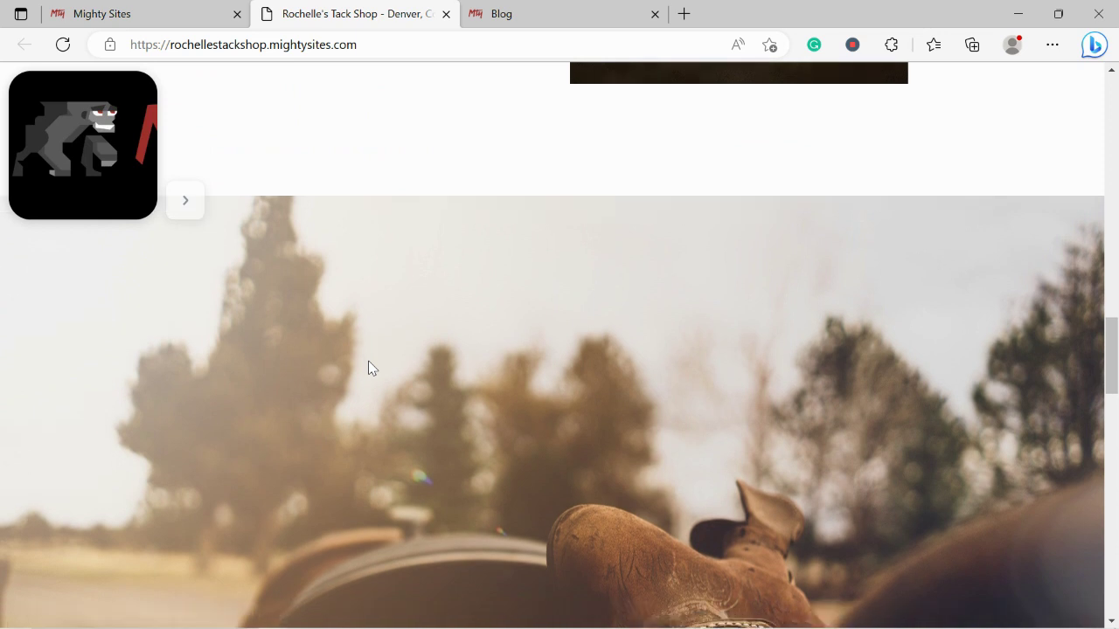
scroll(368, 367, down, 1)
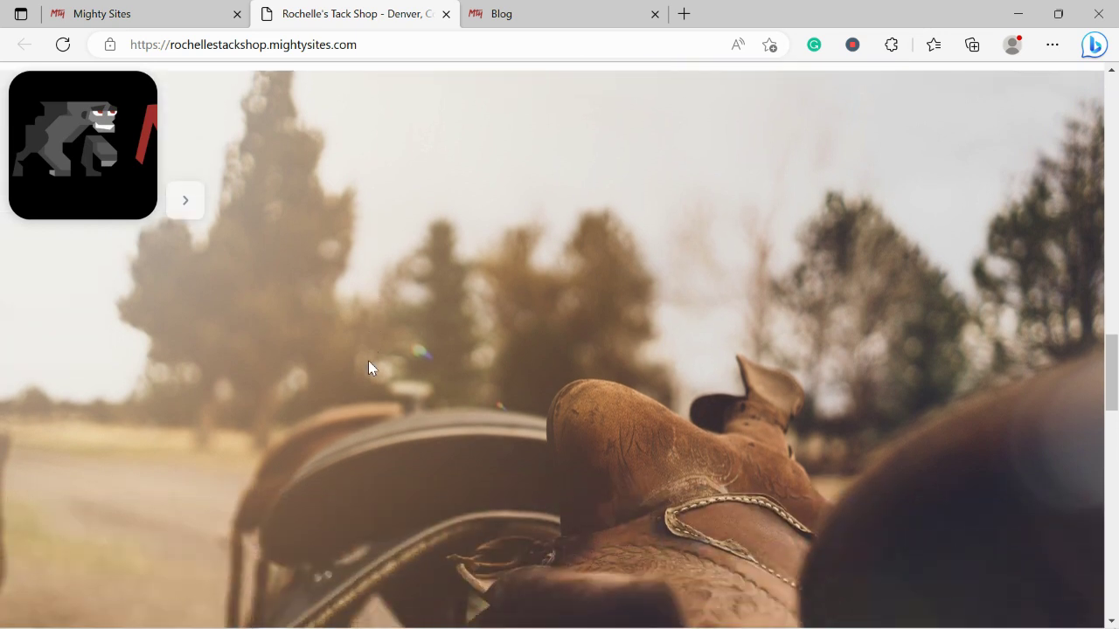
scroll(368, 368, down, 4)
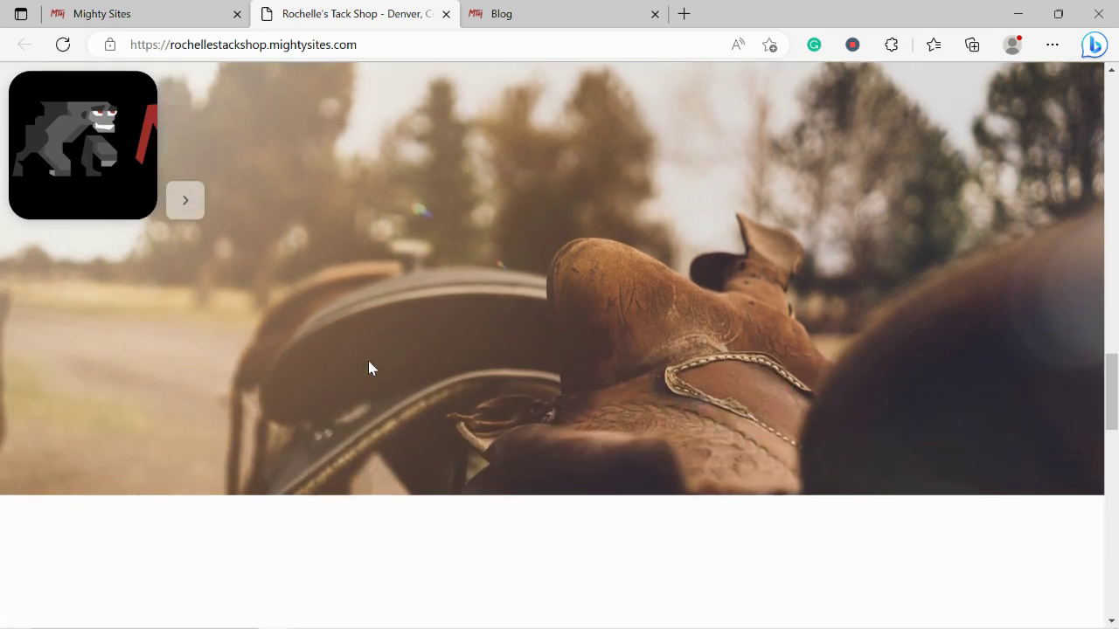
scroll(368, 368, down, 1)
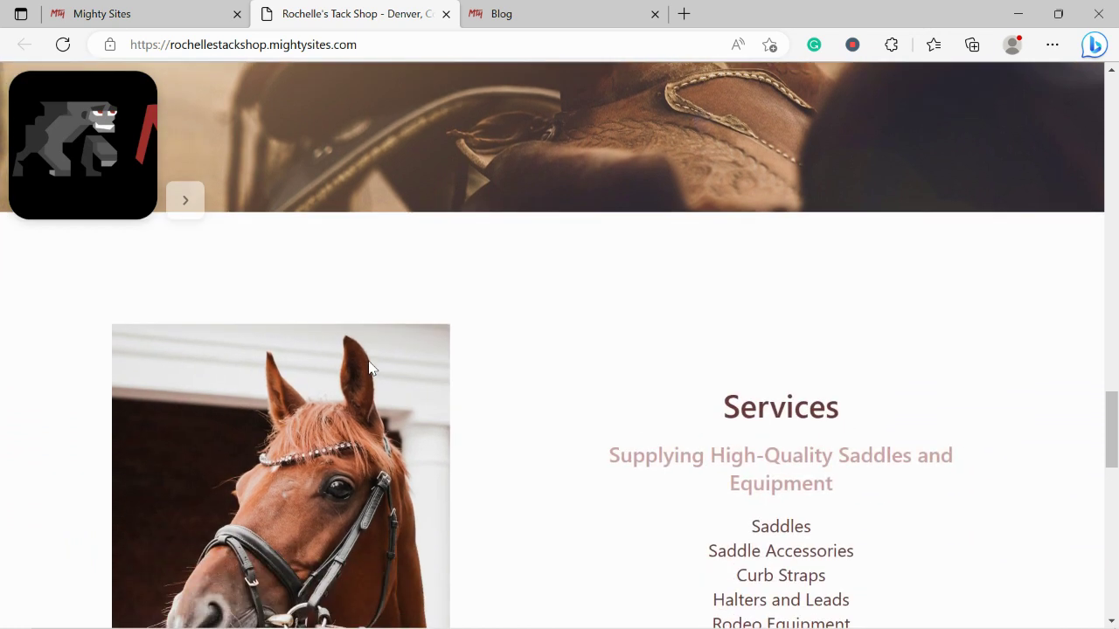